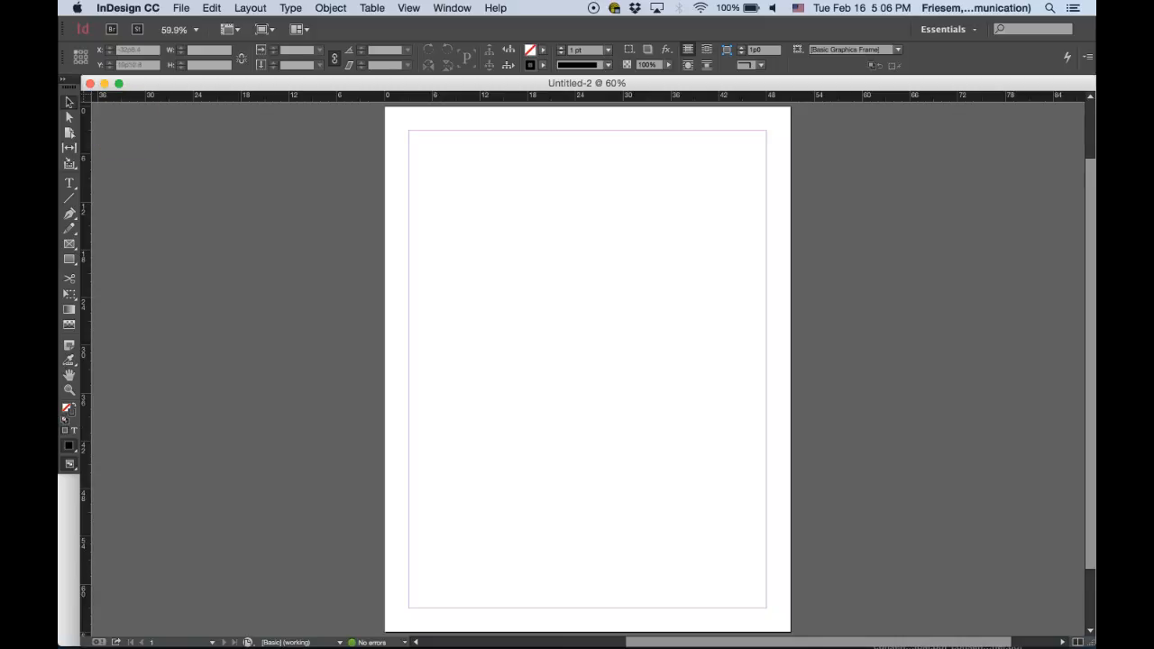
# Create a new one-page A4 print document with Facing Pages off and Primary Text Frame on
pyautogui.click(181, 8)
pyautogui.moveTo(192, 26)
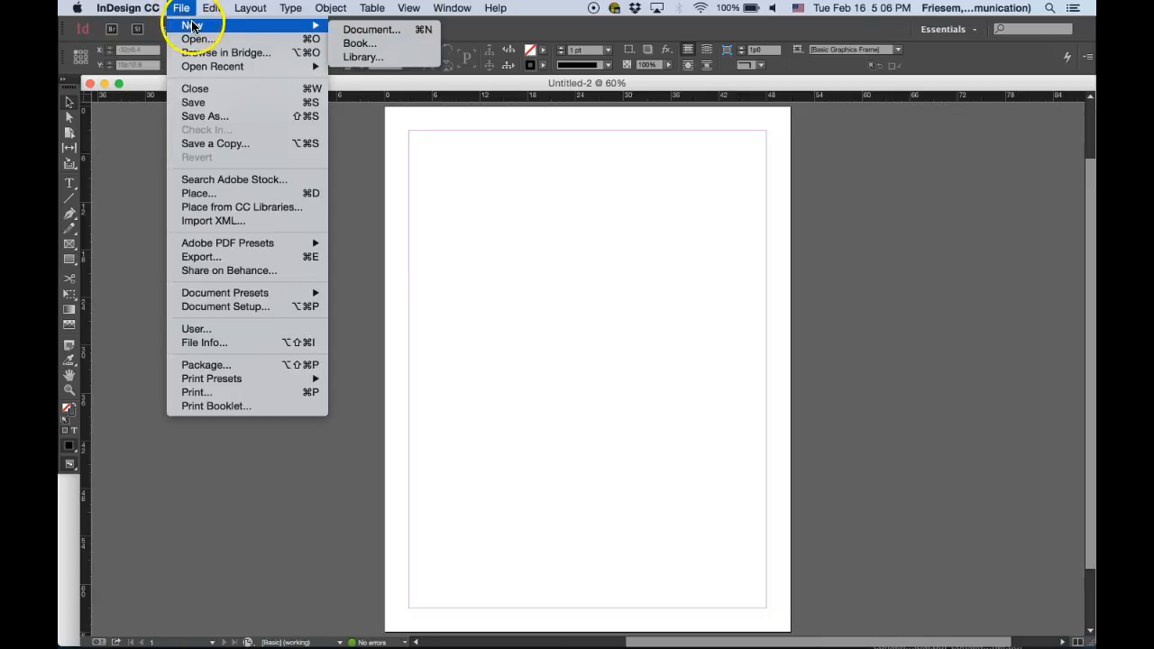
pyautogui.click(361, 30)
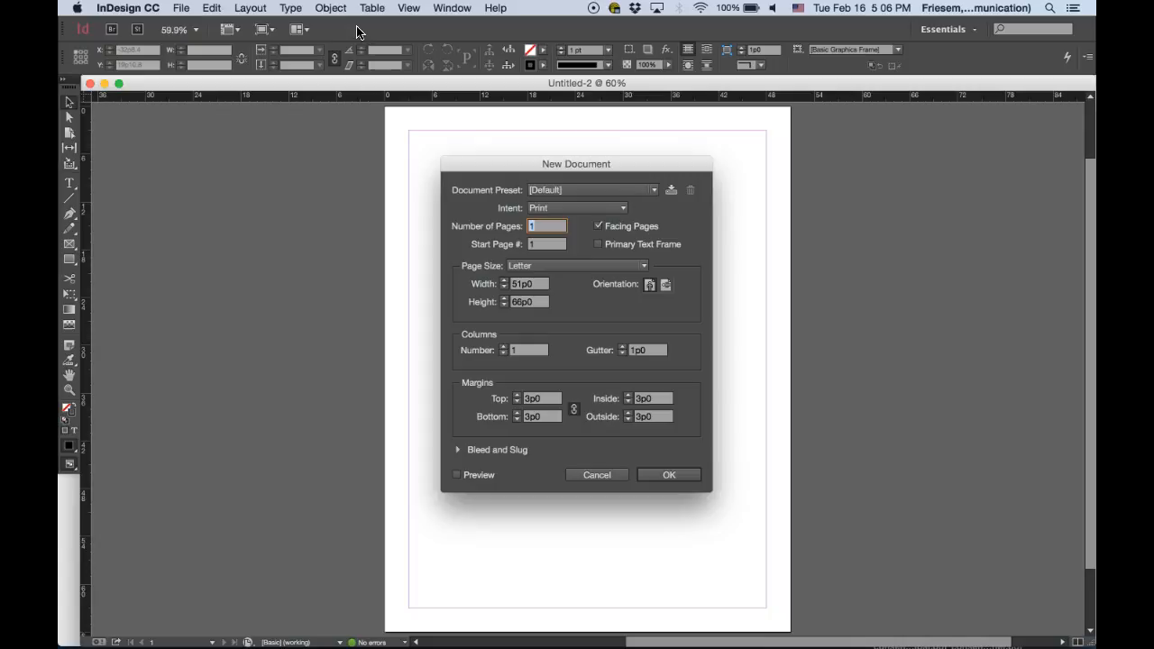
pyautogui.click(598, 228)
pyautogui.click(597, 246)
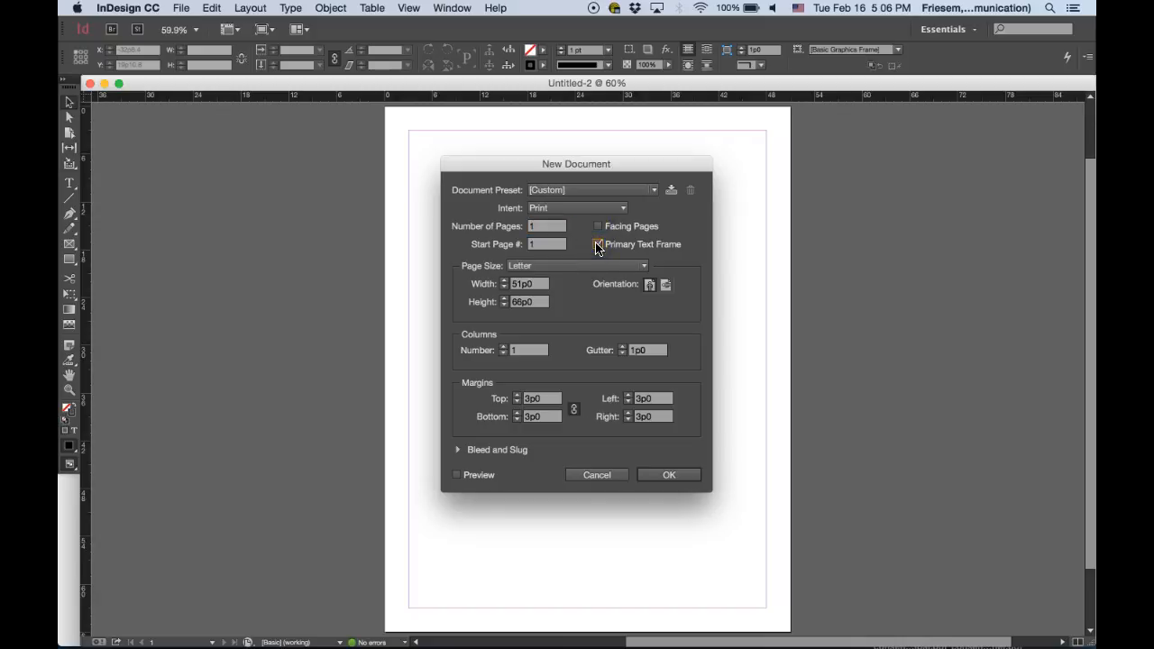
pyautogui.click(642, 266)
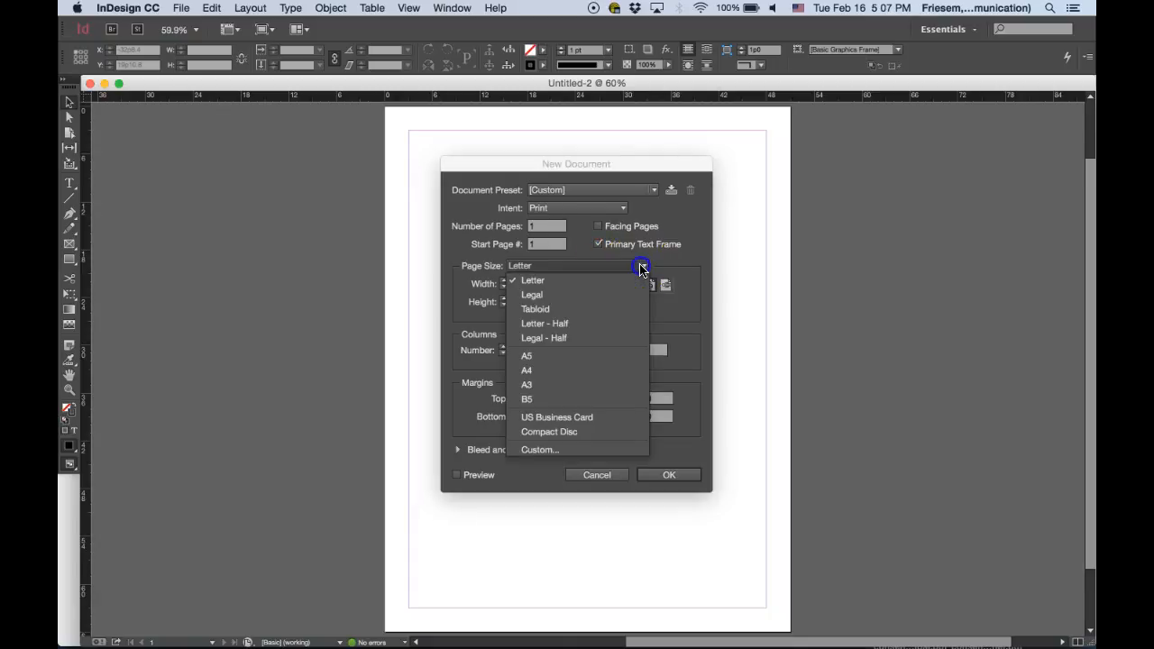
pyautogui.click(570, 371)
pyautogui.click(667, 477)
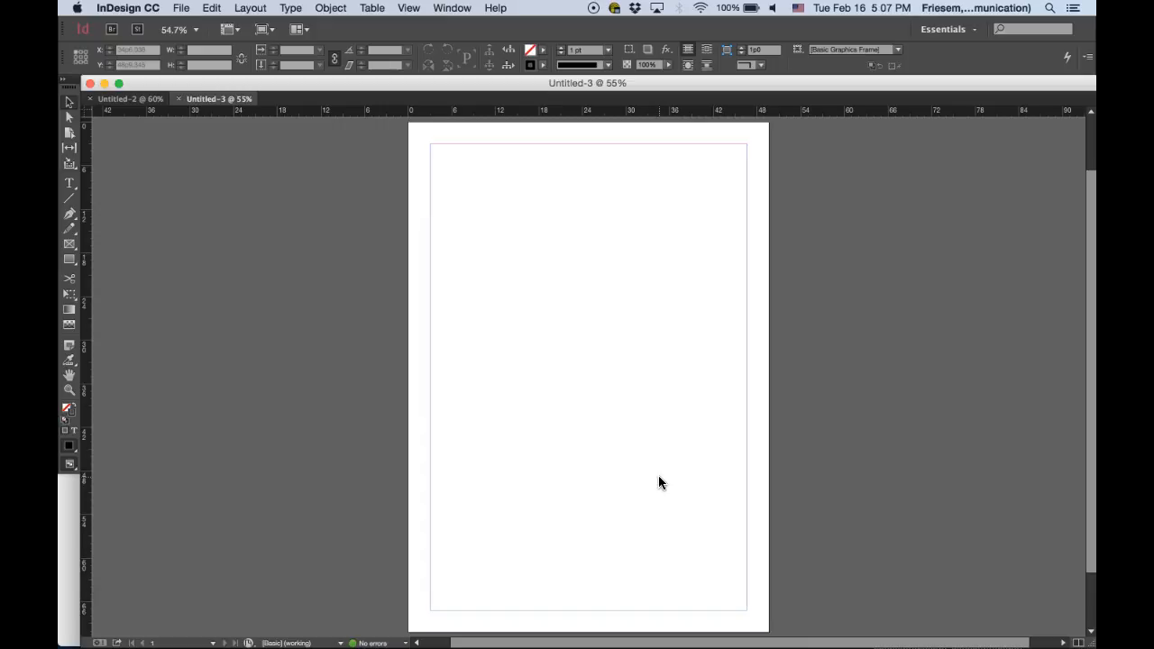
# Place "Backgroud image - yeallow field .psd" from the Desktop and align it across the page width at the page's bottom edge
pyautogui.click(349, 272)
pyautogui.click(181, 8)
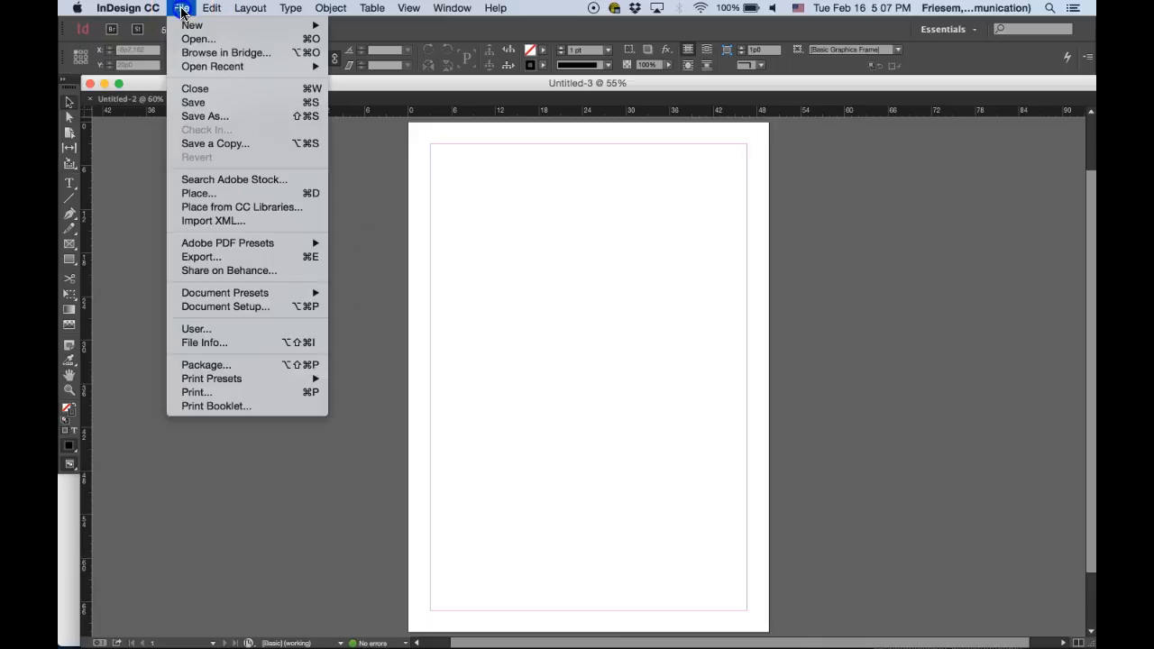
pyautogui.click(199, 197)
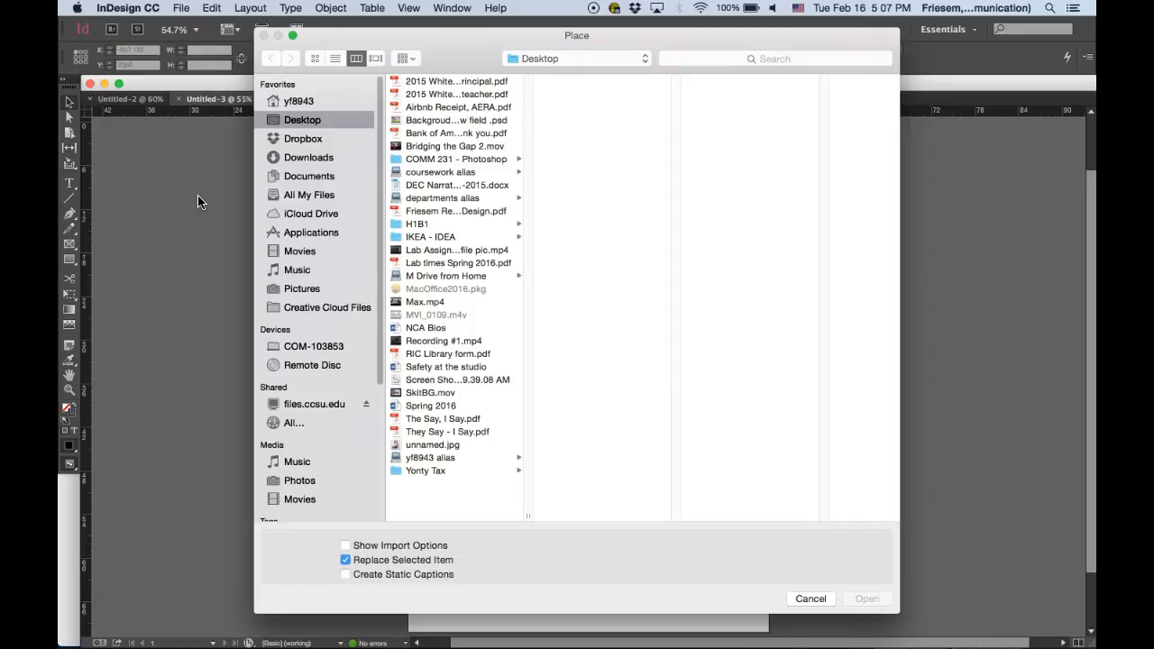
pyautogui.click(448, 121)
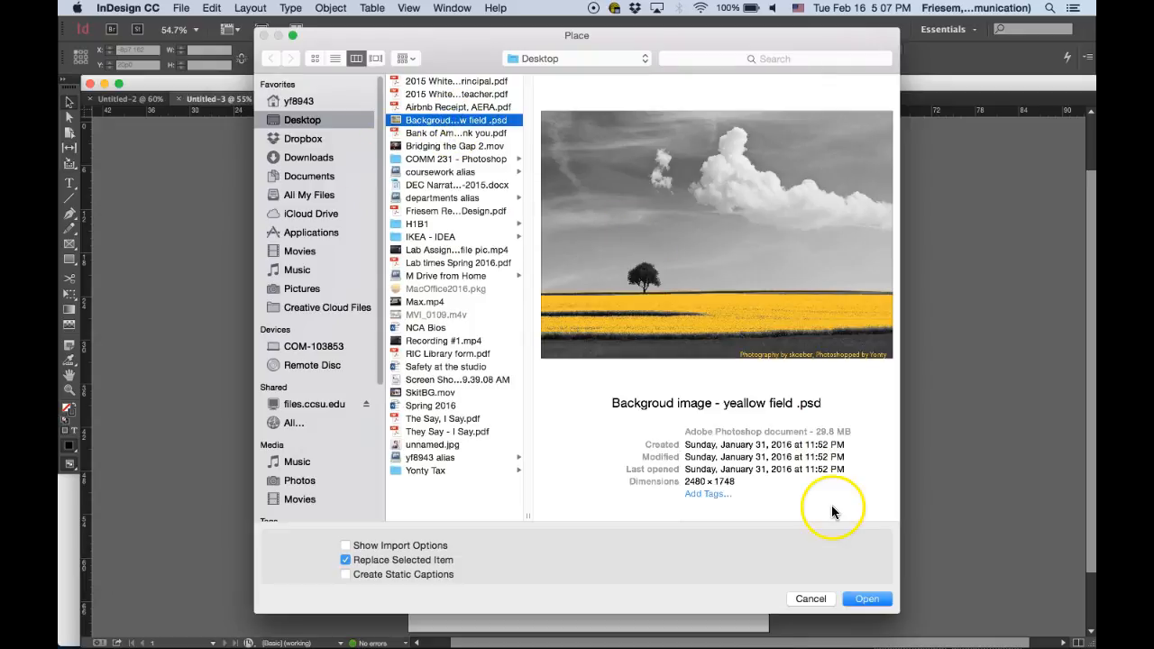
pyautogui.click(868, 599)
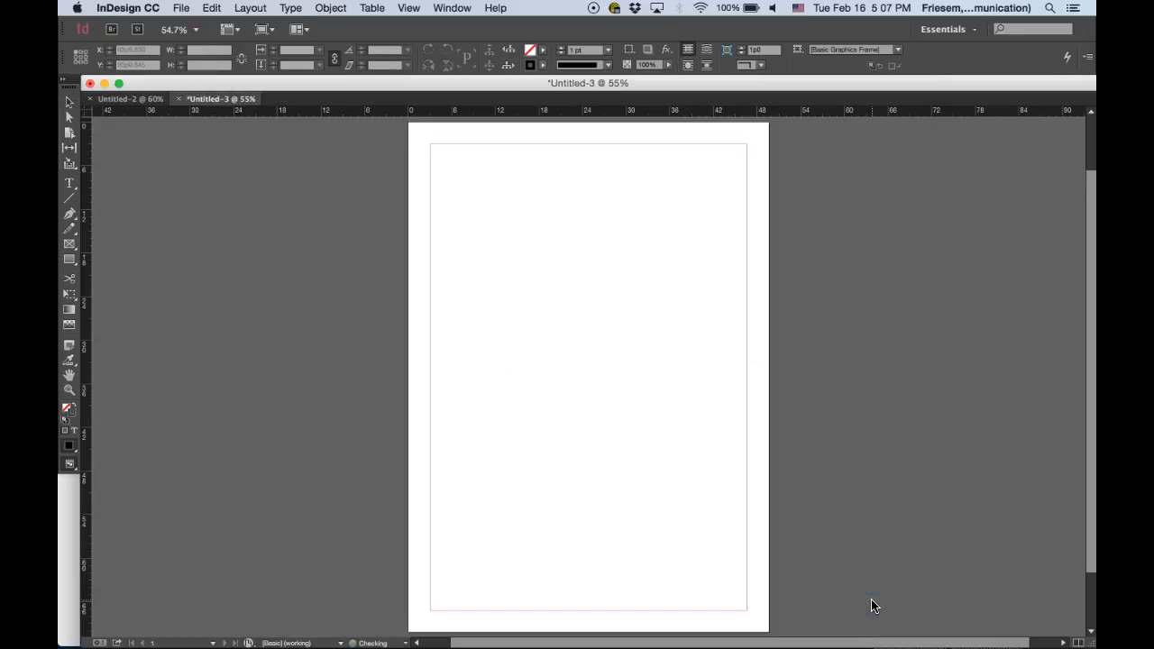
pyautogui.click(695, 560)
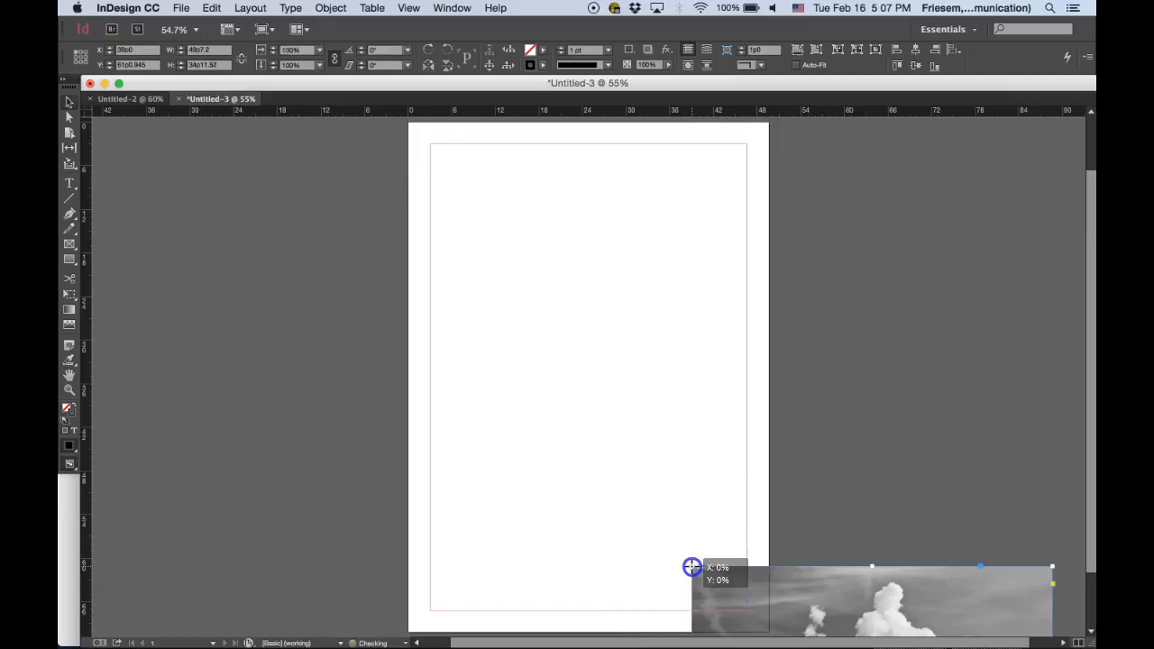
pyautogui.moveTo(902, 596); pyautogui.dragTo(656, 428)
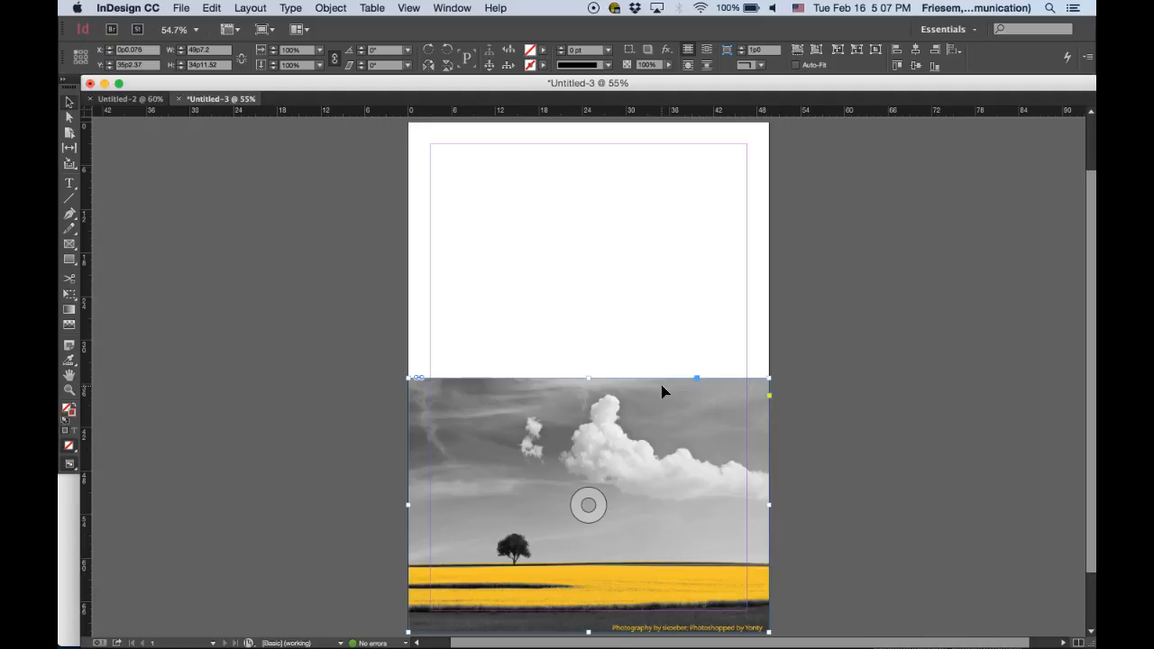
# Extend only the picture frame's upper edge to the top edge of the page
pyautogui.click(698, 380)
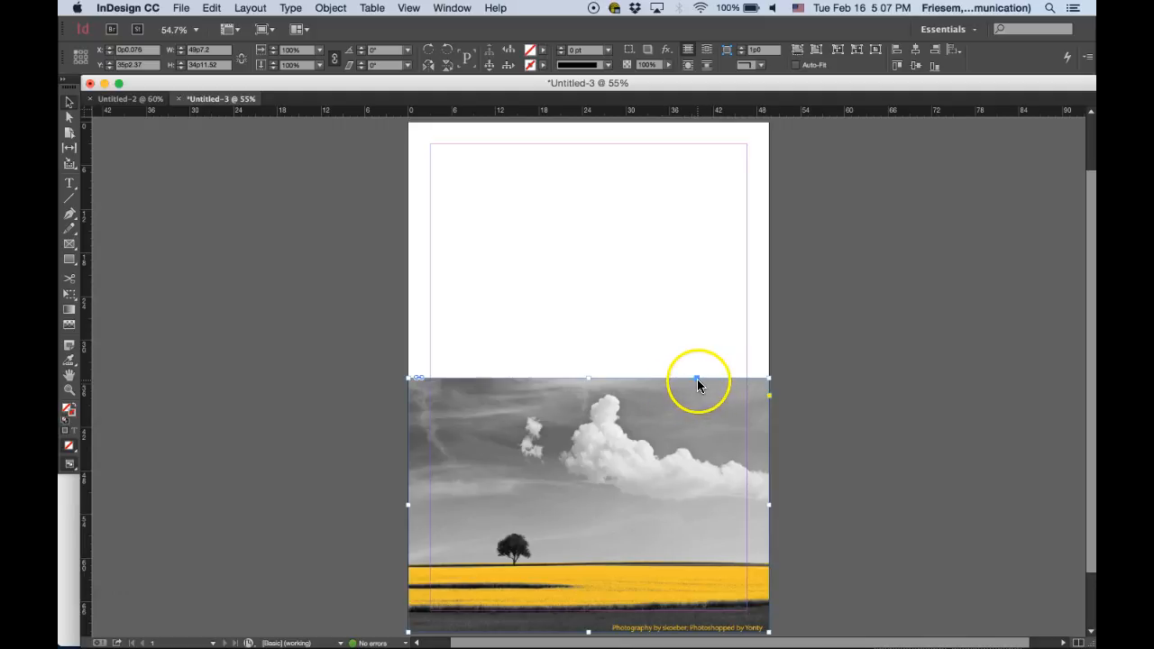
pyautogui.click(770, 395)
pyautogui.click(590, 377)
pyautogui.moveTo(589, 377); pyautogui.dragTo(572, 122)
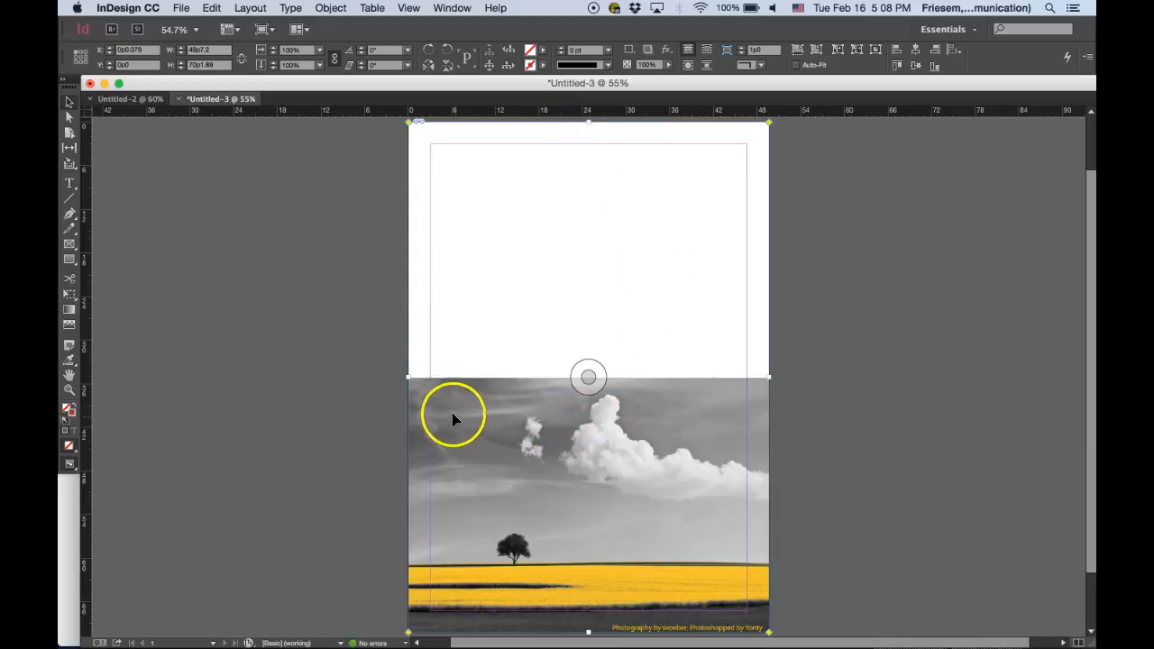
# Select the image inside its frame and stretch it vertically up to the page's top edge
pyautogui.click(487, 444)
pyautogui.click(665, 438)
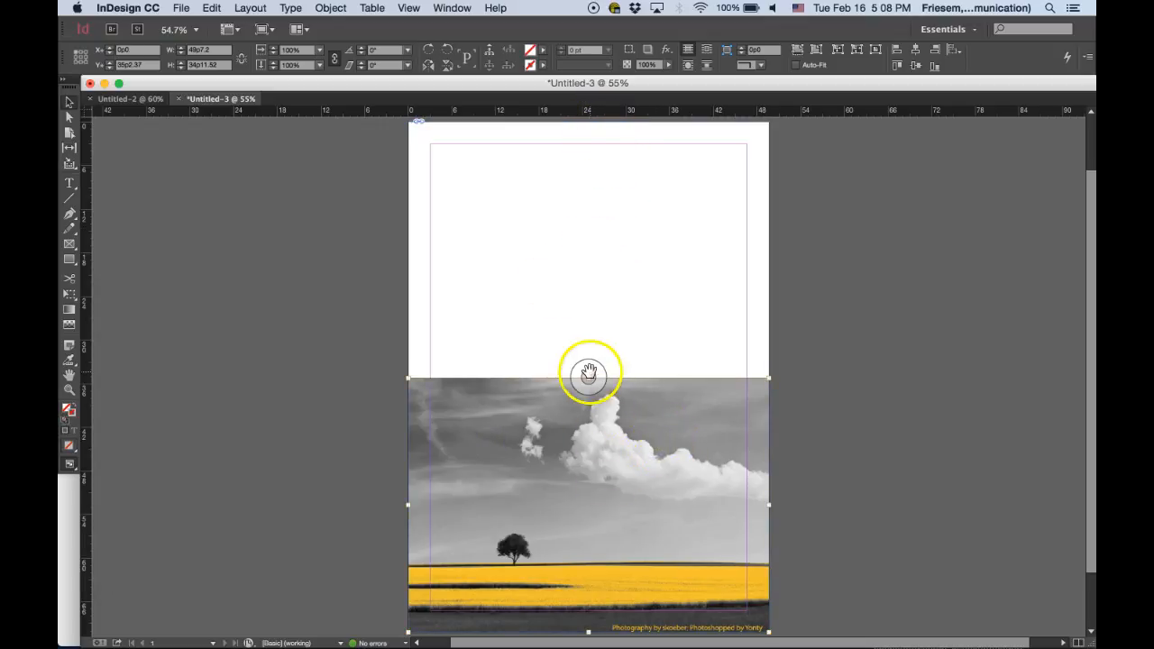
pyautogui.moveTo(588, 377); pyautogui.dragTo(586, 163)
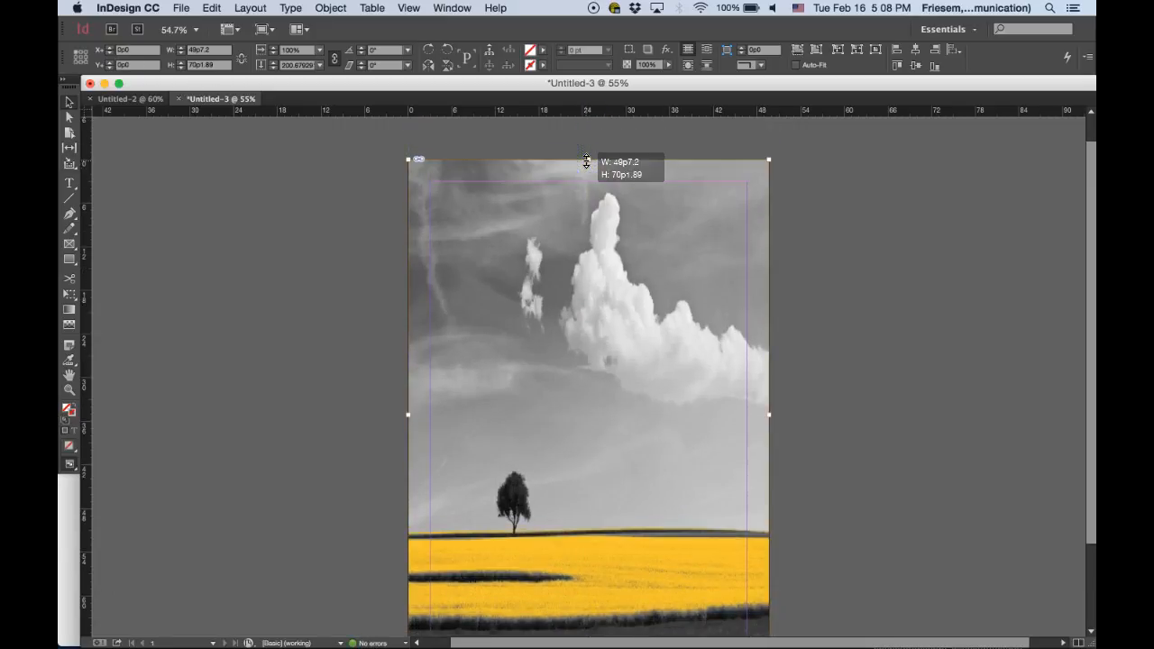
pyautogui.scroll(-3, 586, 354)
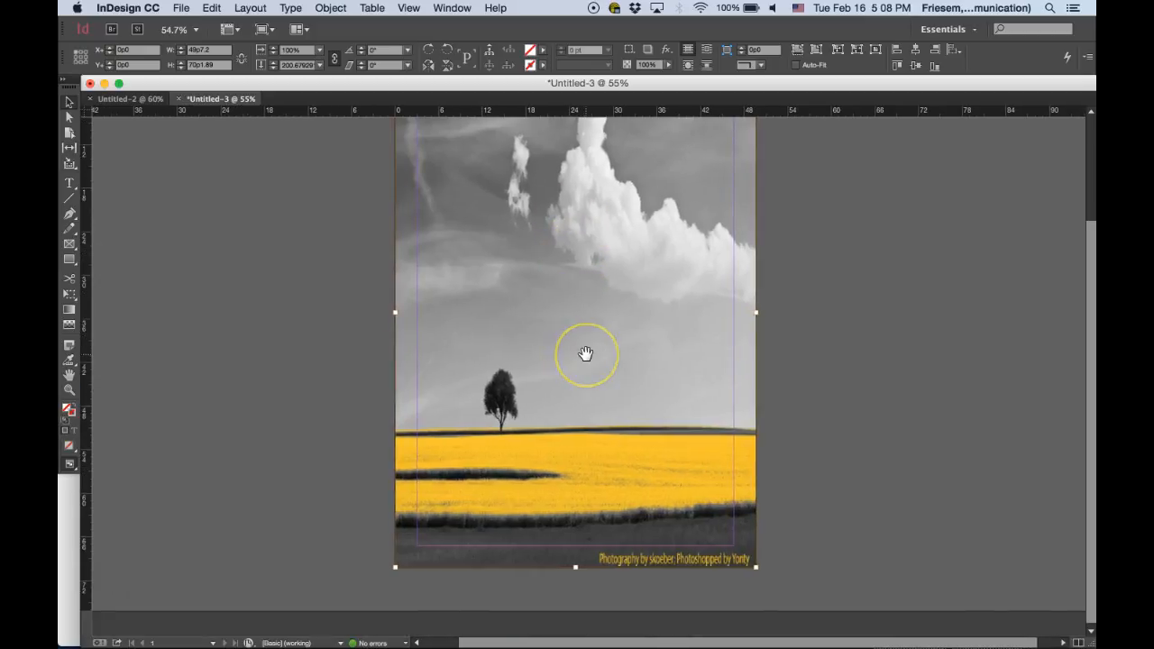
pyautogui.scroll(1, 586, 354)
pyautogui.scroll(3, 585, 354)
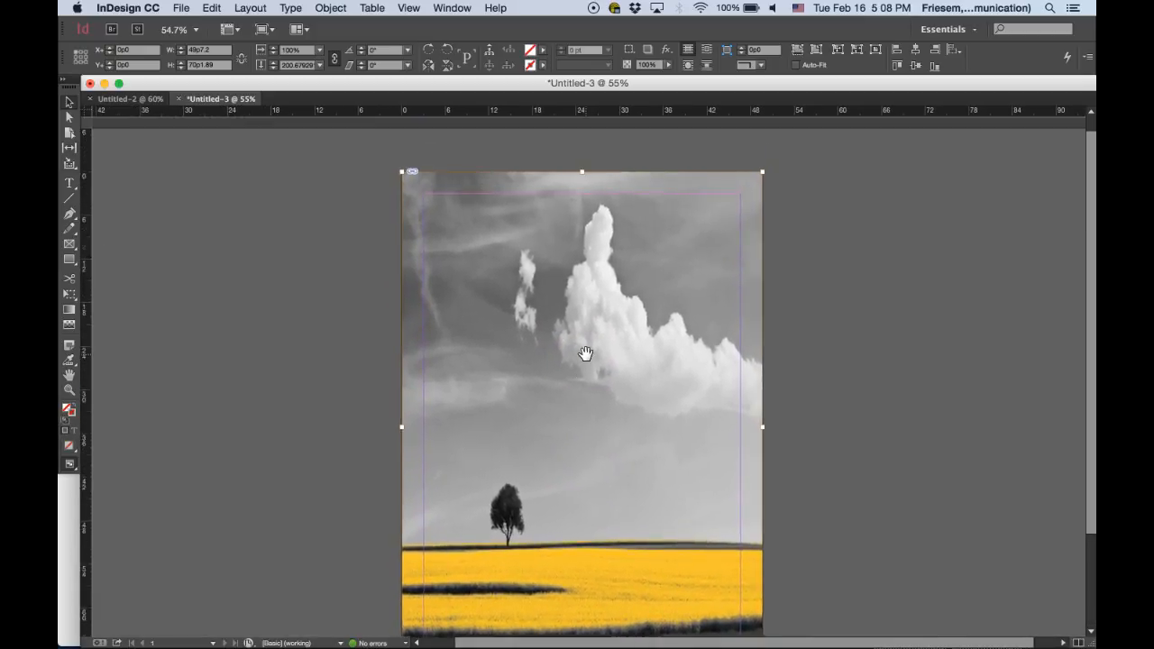
# Undo the stretching of the image and the enlargement of its frame
pyautogui.click(830, 297)
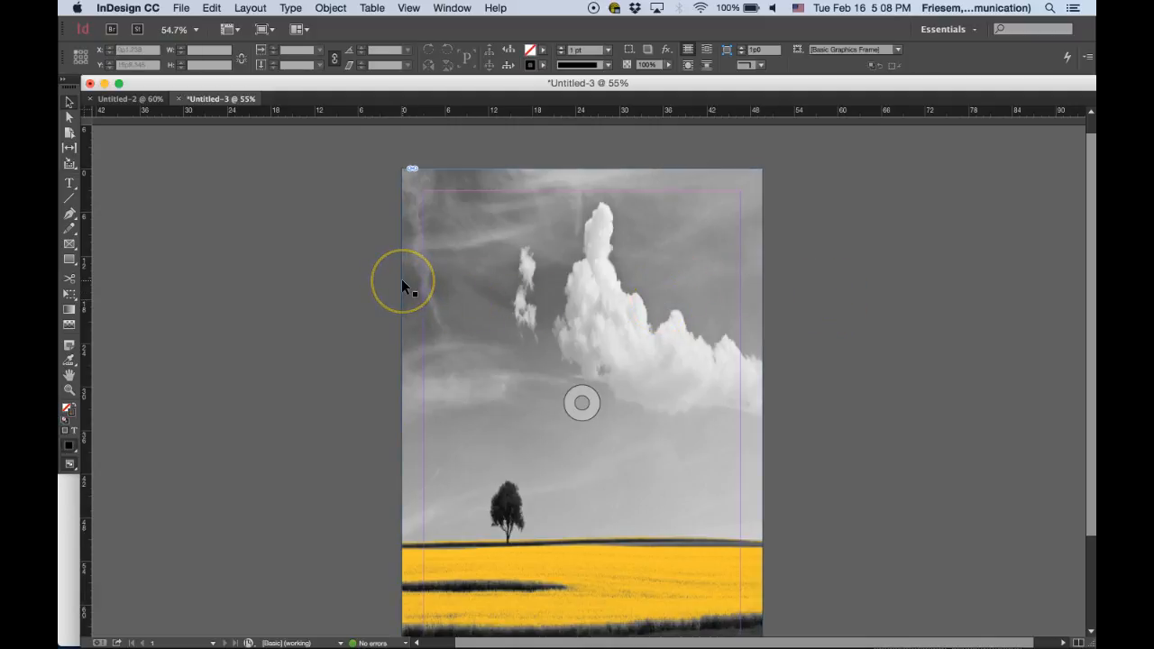
pyautogui.click(513, 463)
pyautogui.press('super+z')
pyautogui.press('super+z')
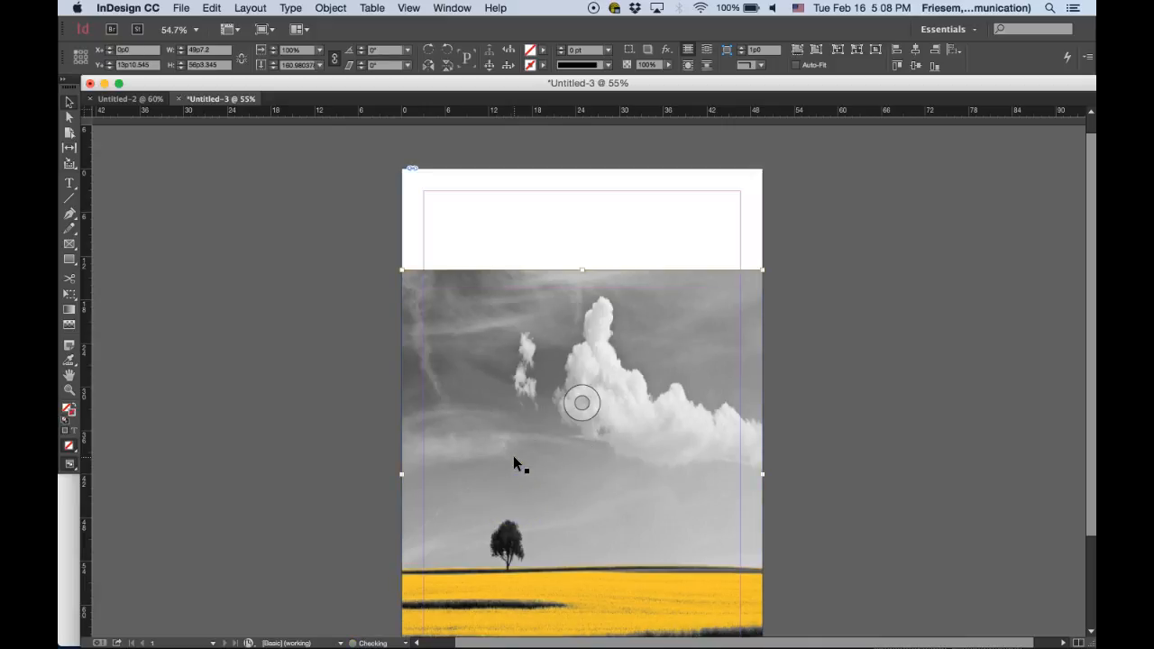
pyautogui.press('super+z')
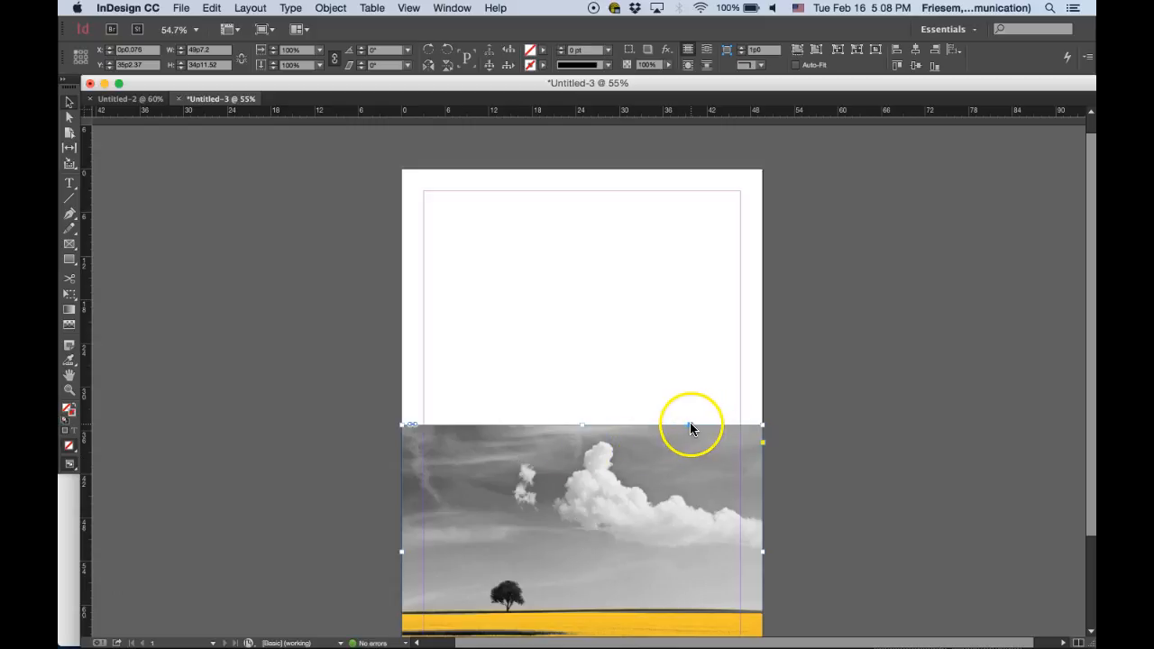
# Extend the picture frame to the page's top edge and stretch the image inside it to fill the whole page
pyautogui.moveTo(580, 427); pyautogui.dragTo(568, 171)
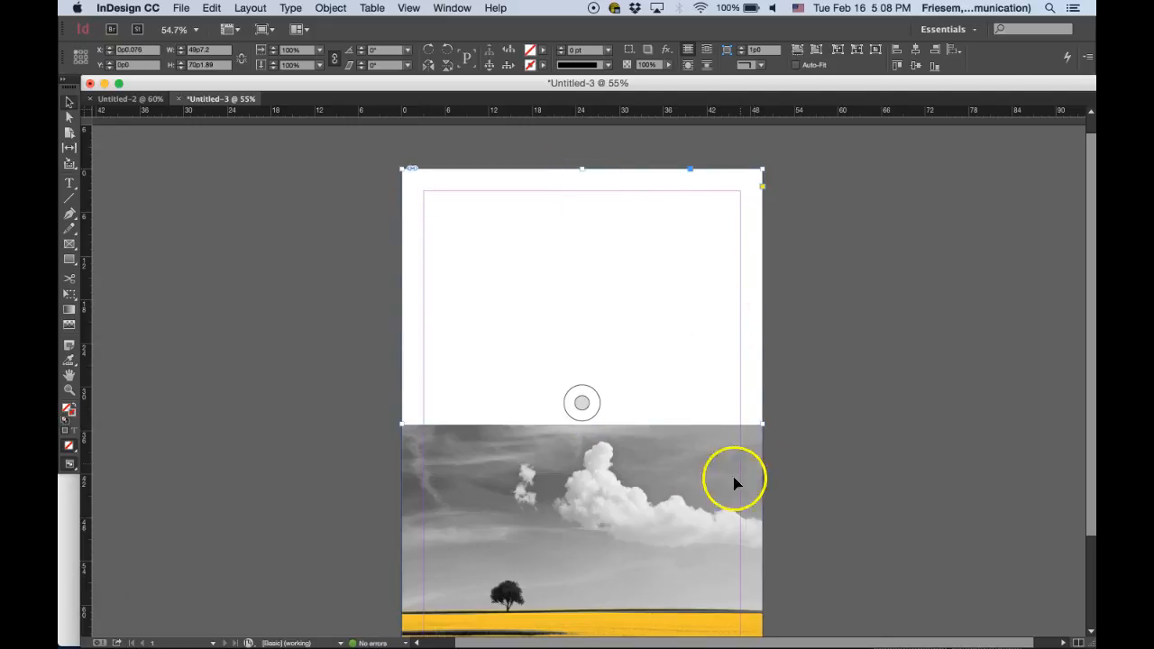
pyautogui.doubleClick(636, 461)
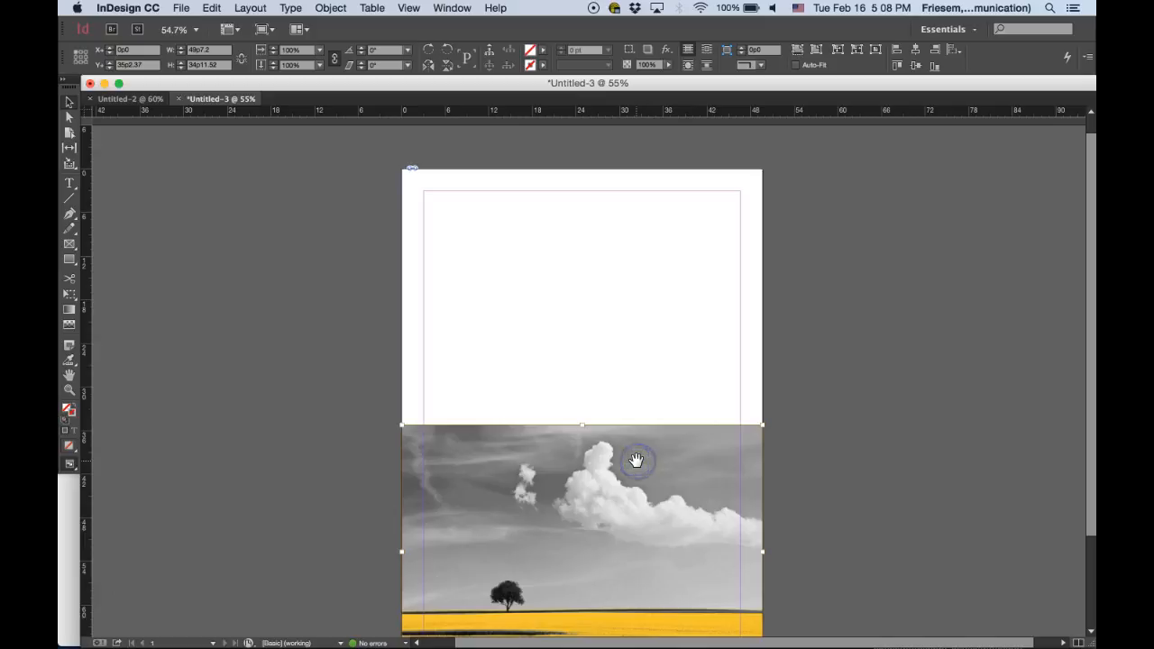
pyautogui.moveTo(584, 425); pyautogui.dragTo(577, 171)
pyautogui.click(546, 420)
pyautogui.scroll(-3, 546, 420)
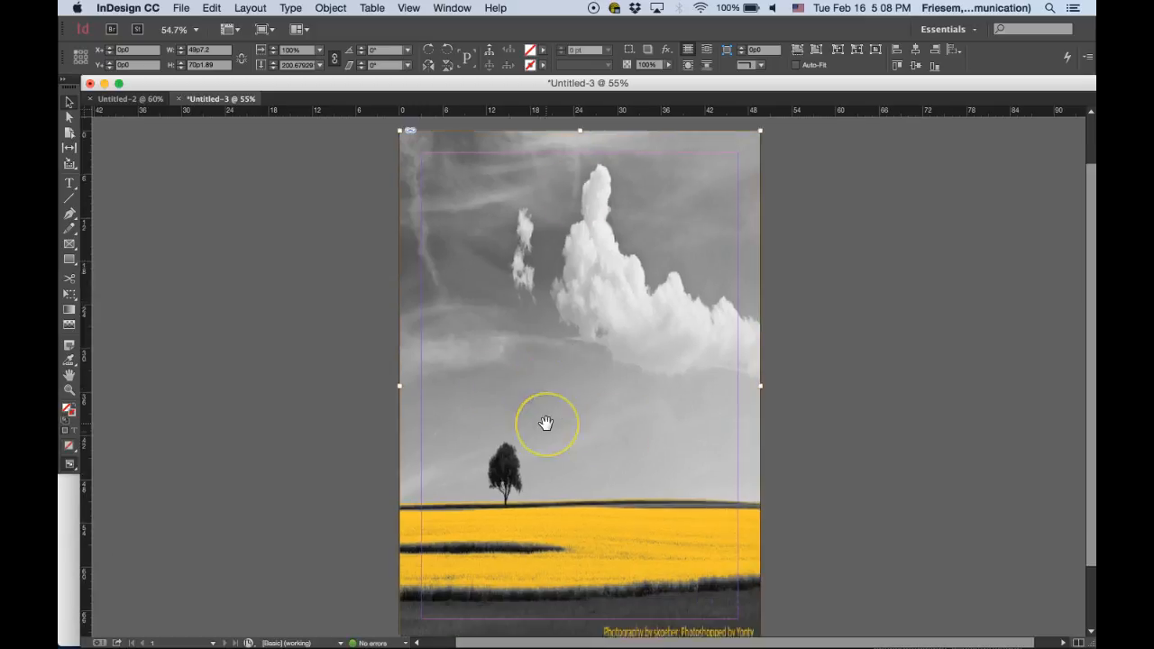
pyautogui.scroll(1, 545, 423)
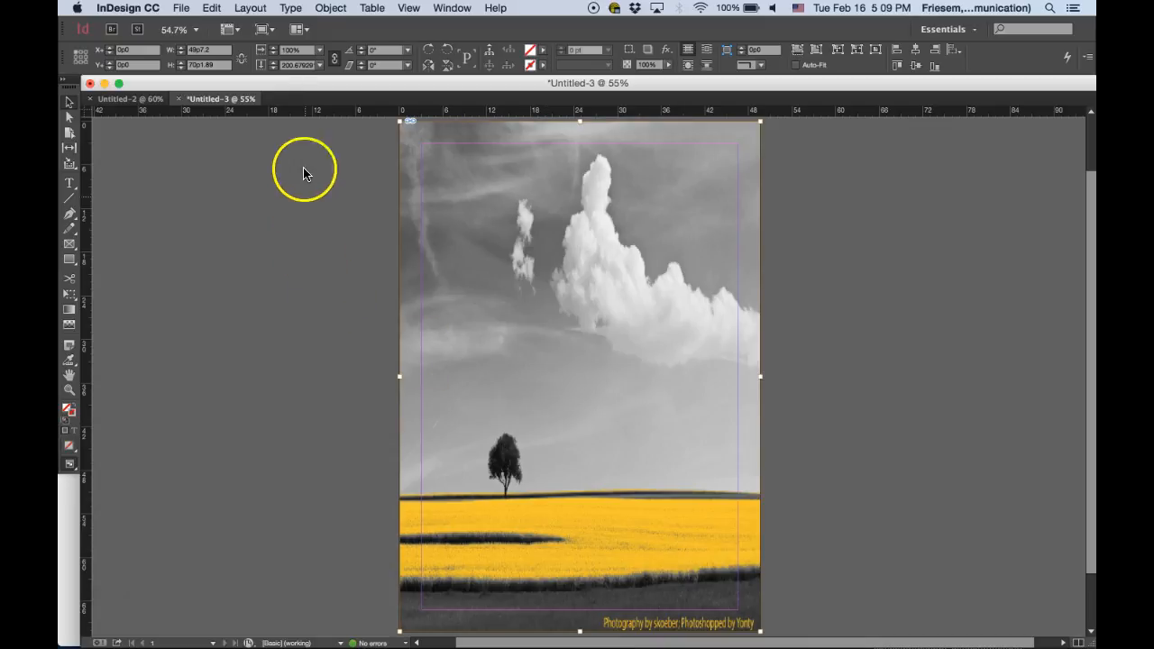
# Apply a Transparency effect to the background image with an opacity of 20%
pyautogui.click(331, 8)
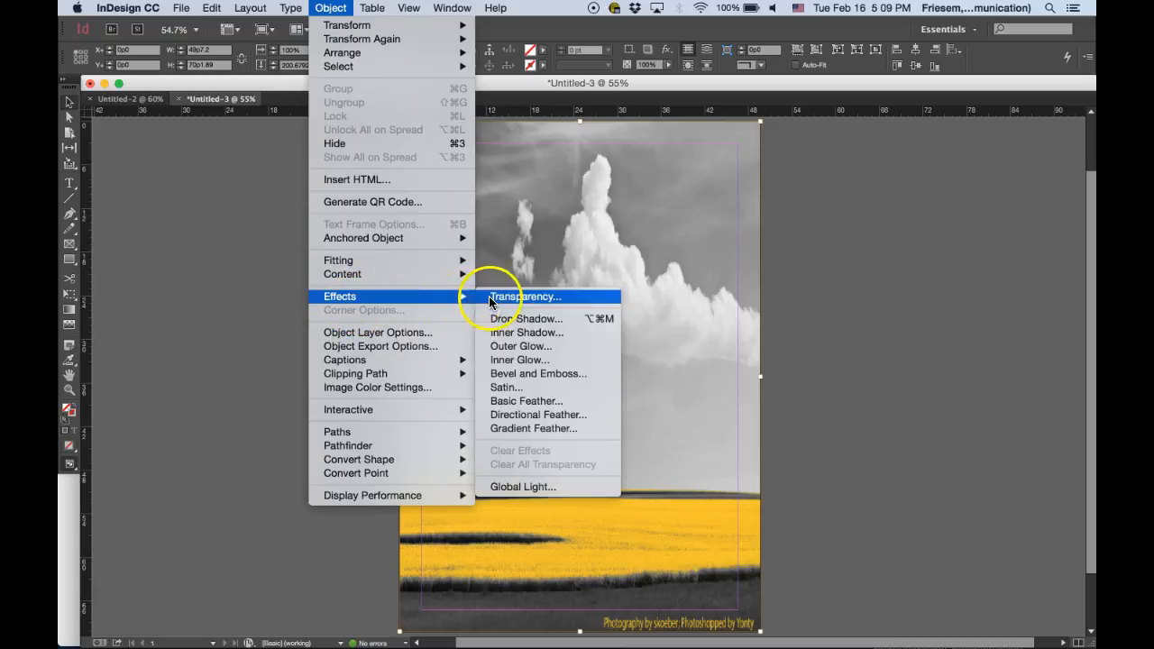
pyautogui.click(498, 297)
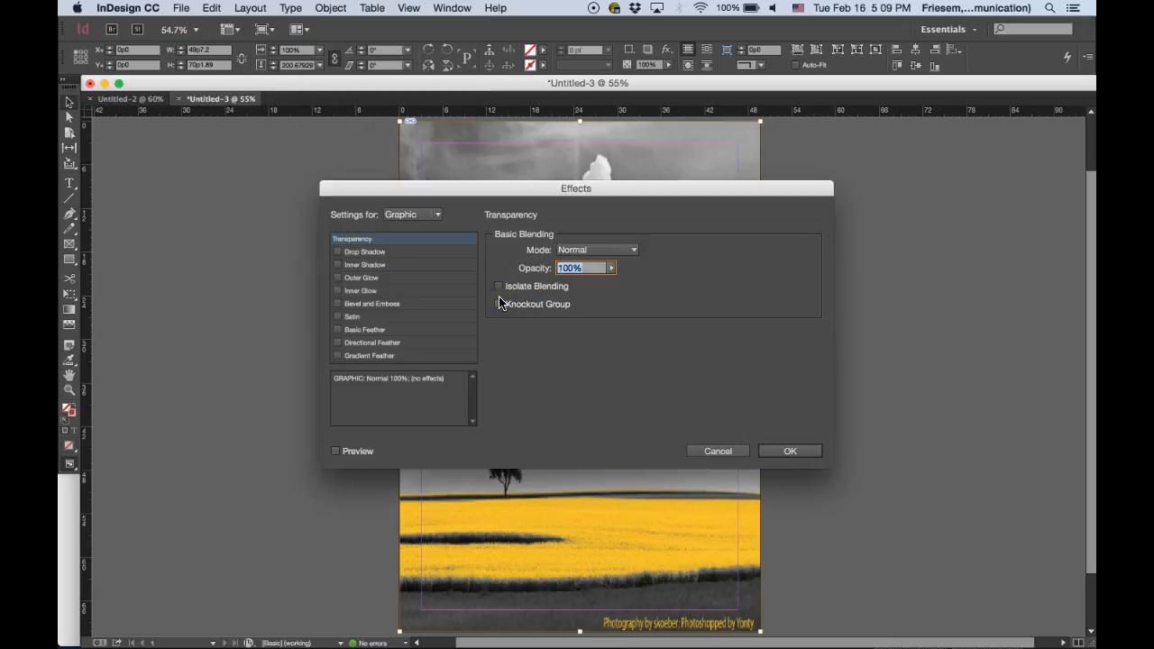
pyautogui.click(612, 269)
pyautogui.moveTo(612, 287); pyautogui.dragTo(556, 287)
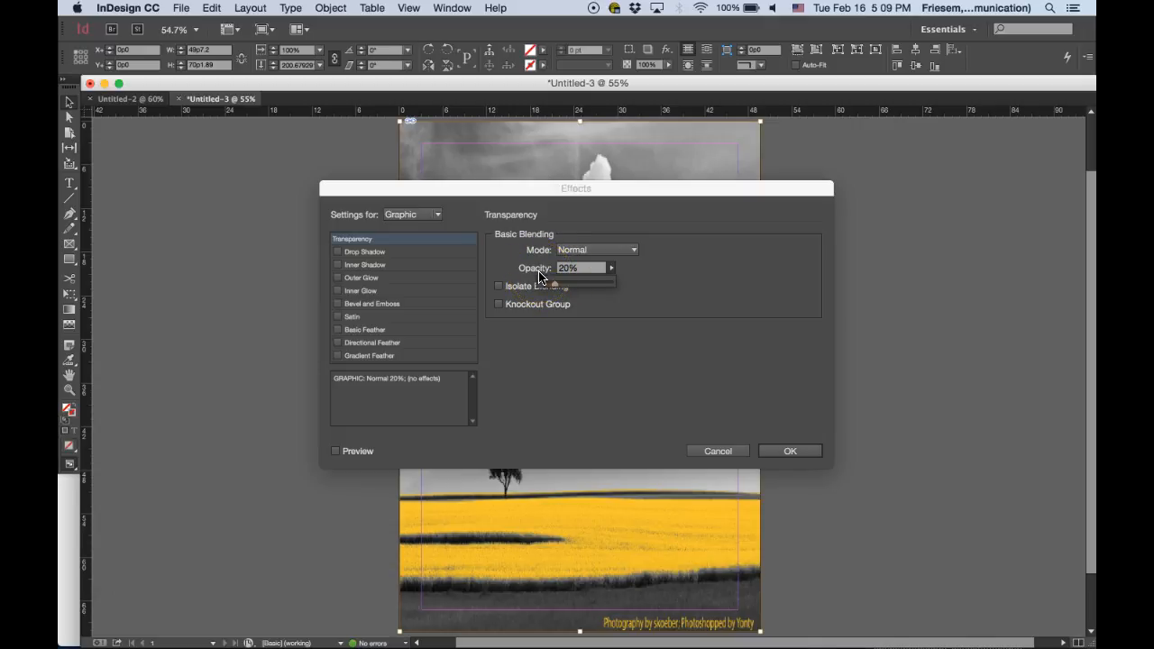
pyautogui.click(788, 452)
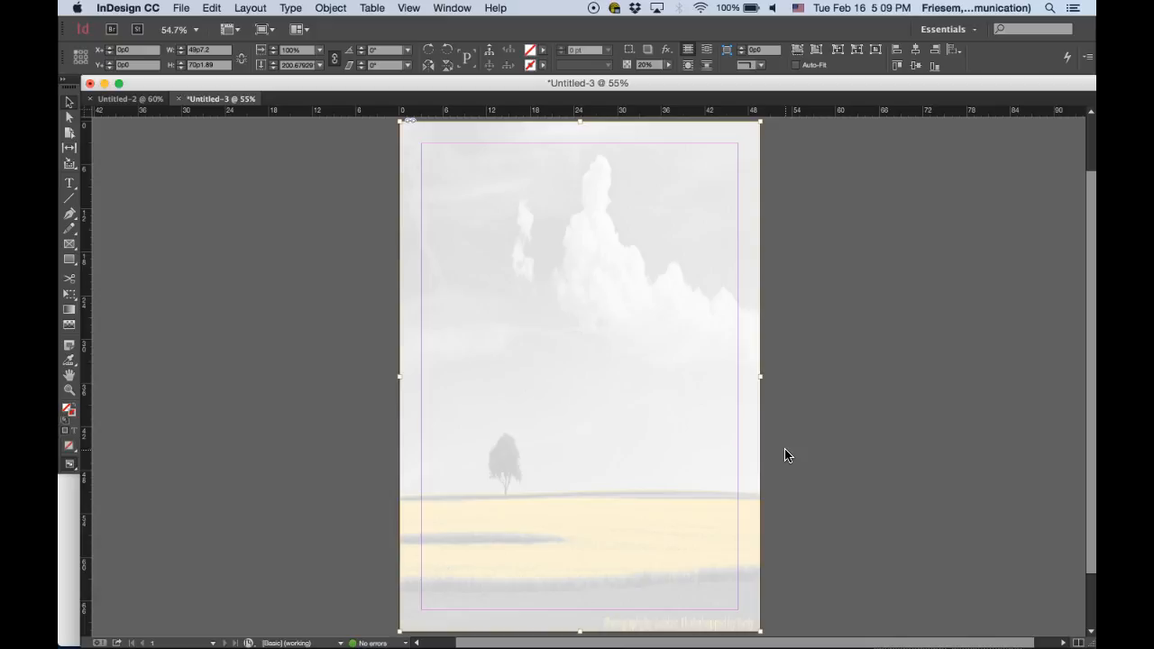
# Switch to the résumé in Google Docs in Chrome and copy its entire text
pyautogui.press('super+Tab')
pyautogui.press('super+Tab')
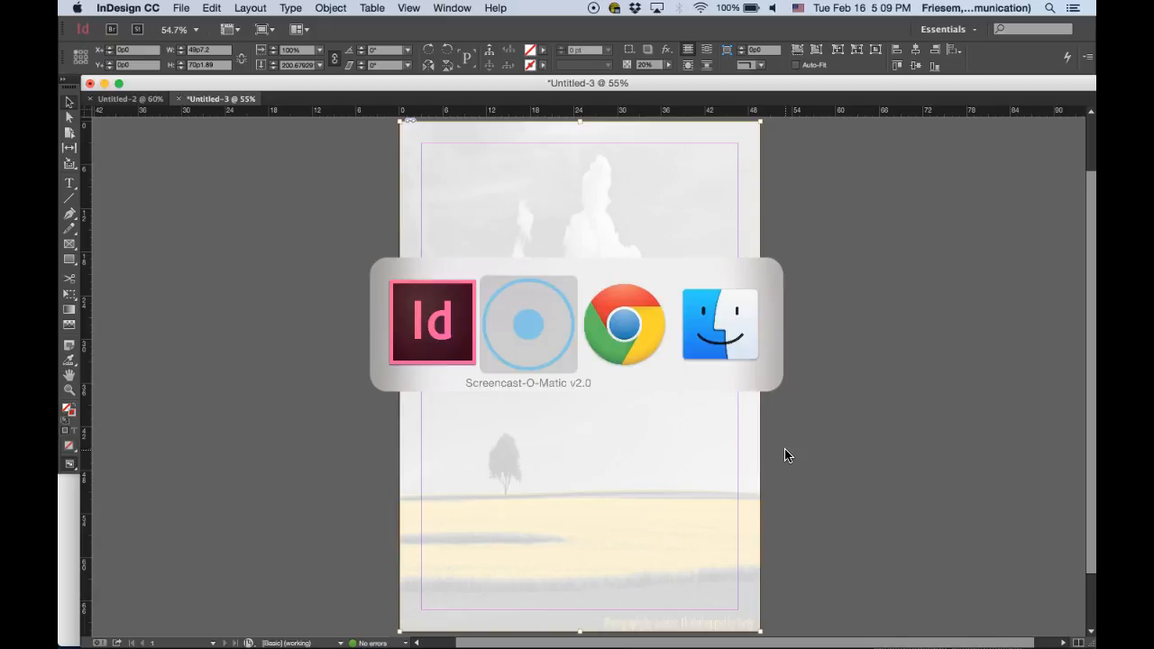
pyautogui.click(351, 207)
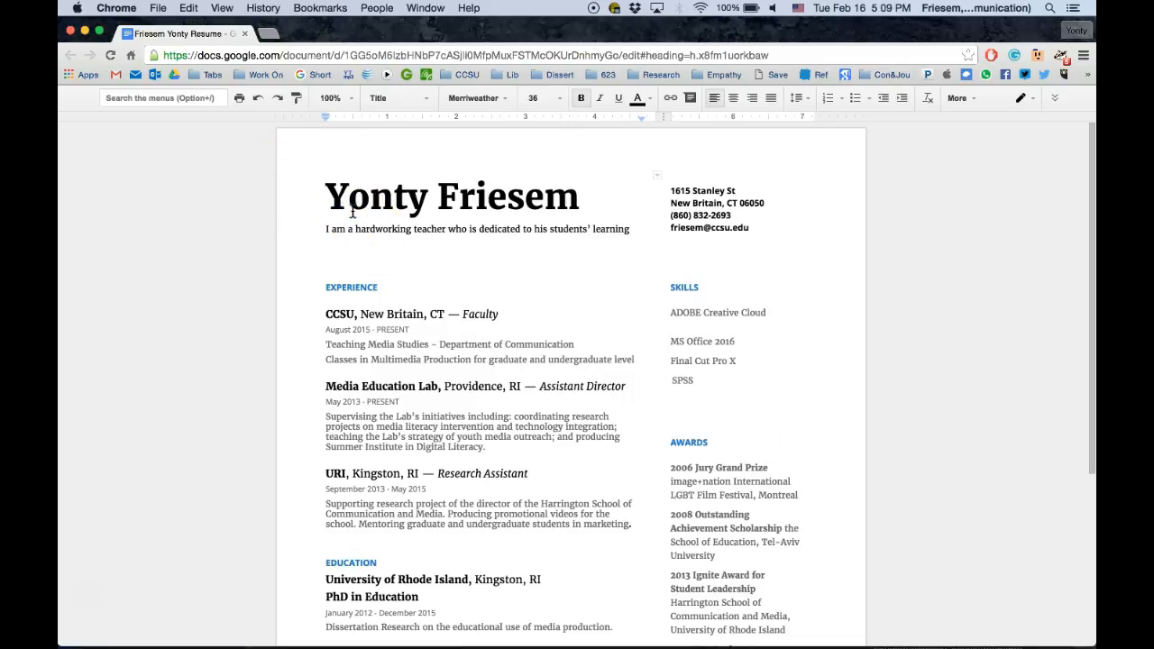
pyautogui.press('super+a')
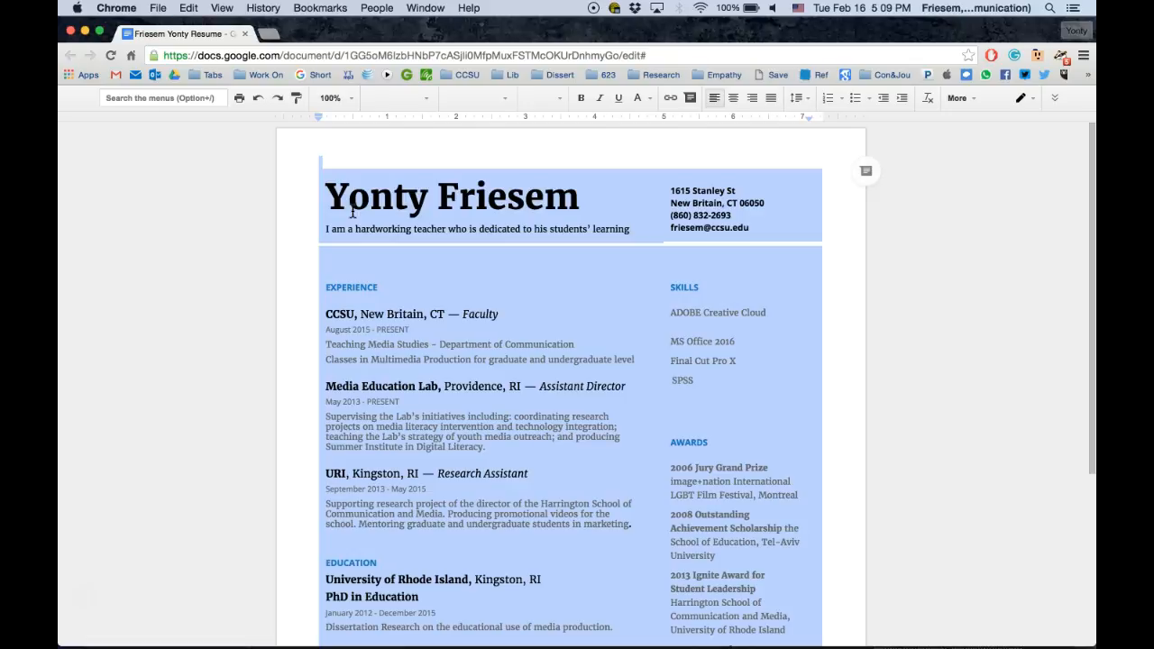
# Return to InDesign and paste the copied résumé text onto the page
pyautogui.press('super+Tab')
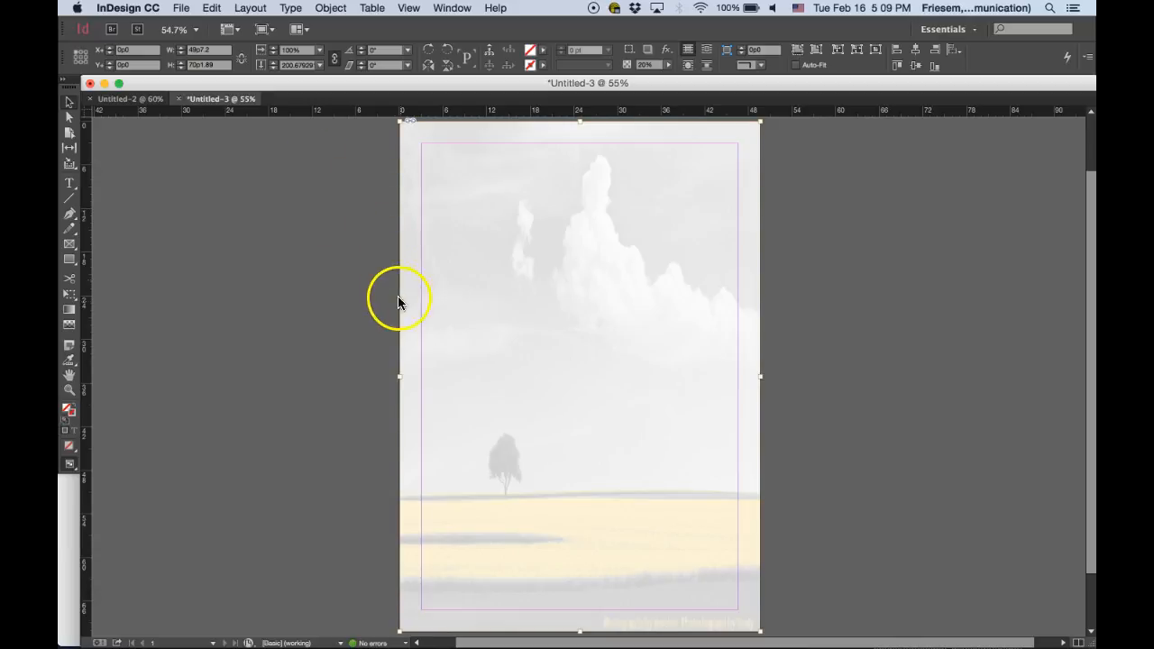
pyautogui.rightClick(357, 278)
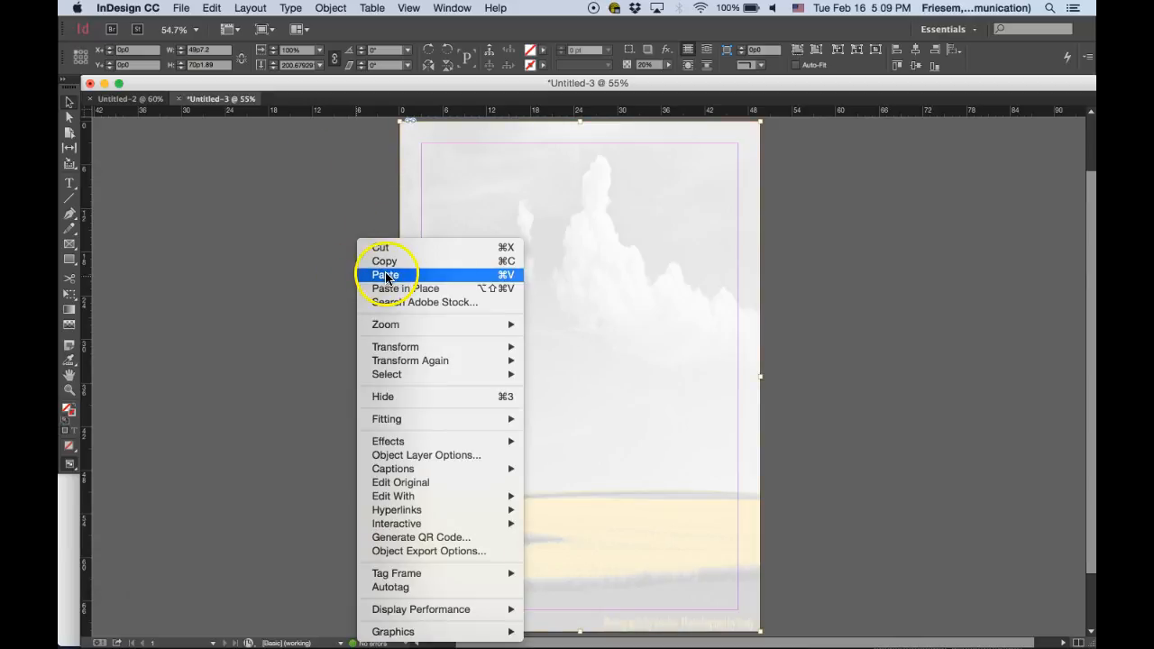
pyautogui.click(386, 276)
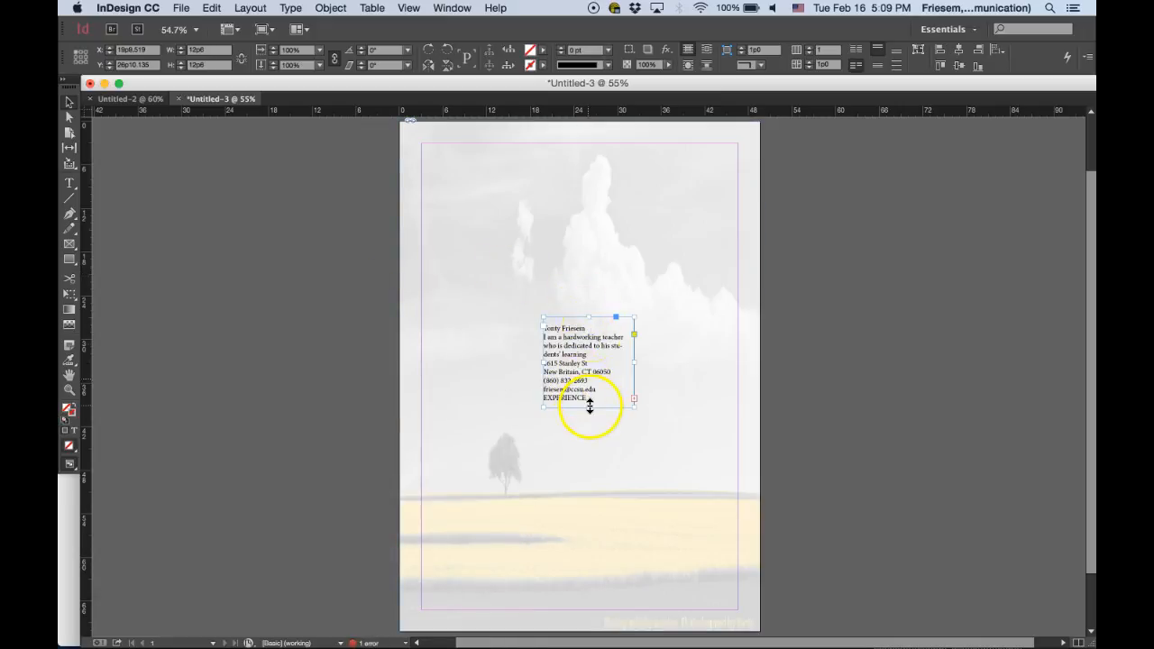
# Stretch the pasted text frame to the page margins on all four sides, about 43p7 wide and 64p2 high
pyautogui.moveTo(589, 317); pyautogui.dragTo(588, 144)
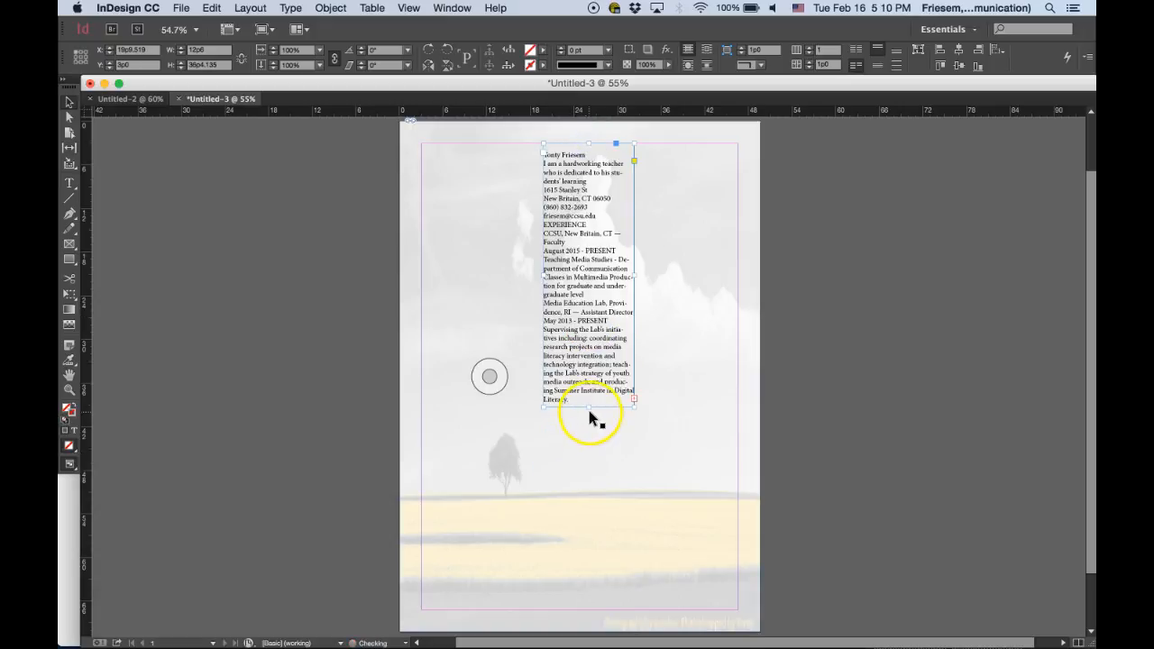
pyautogui.moveTo(588, 407); pyautogui.dragTo(596, 605)
pyautogui.moveTo(543, 375); pyautogui.dragTo(421, 373)
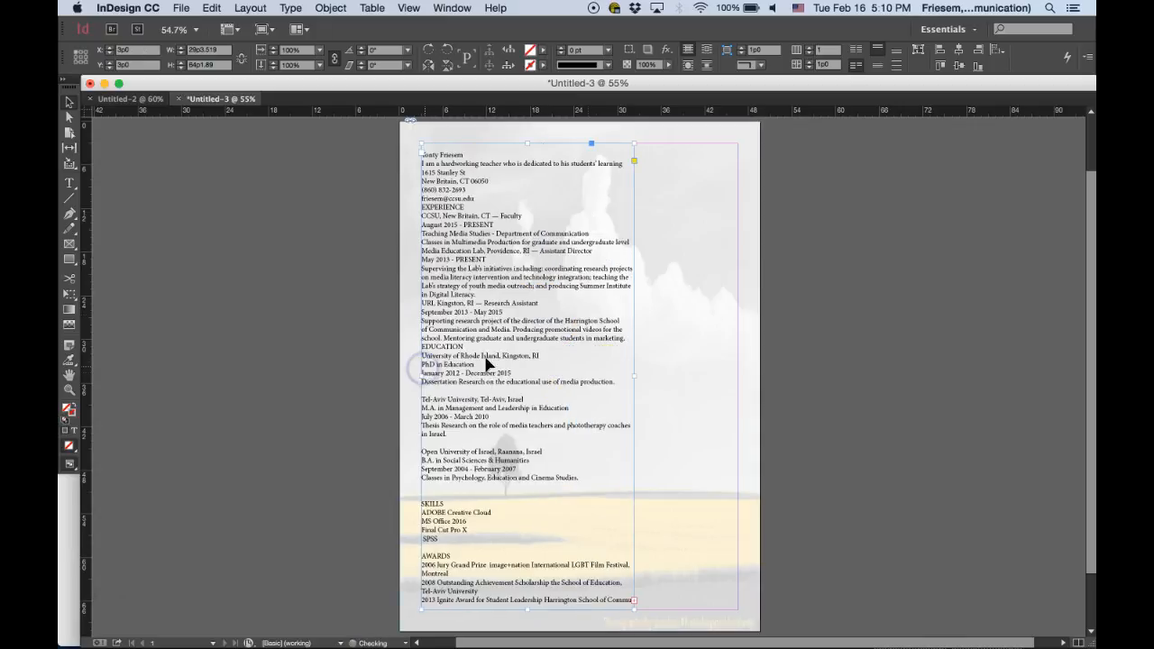
pyautogui.moveTo(634, 374); pyautogui.dragTo(739, 373)
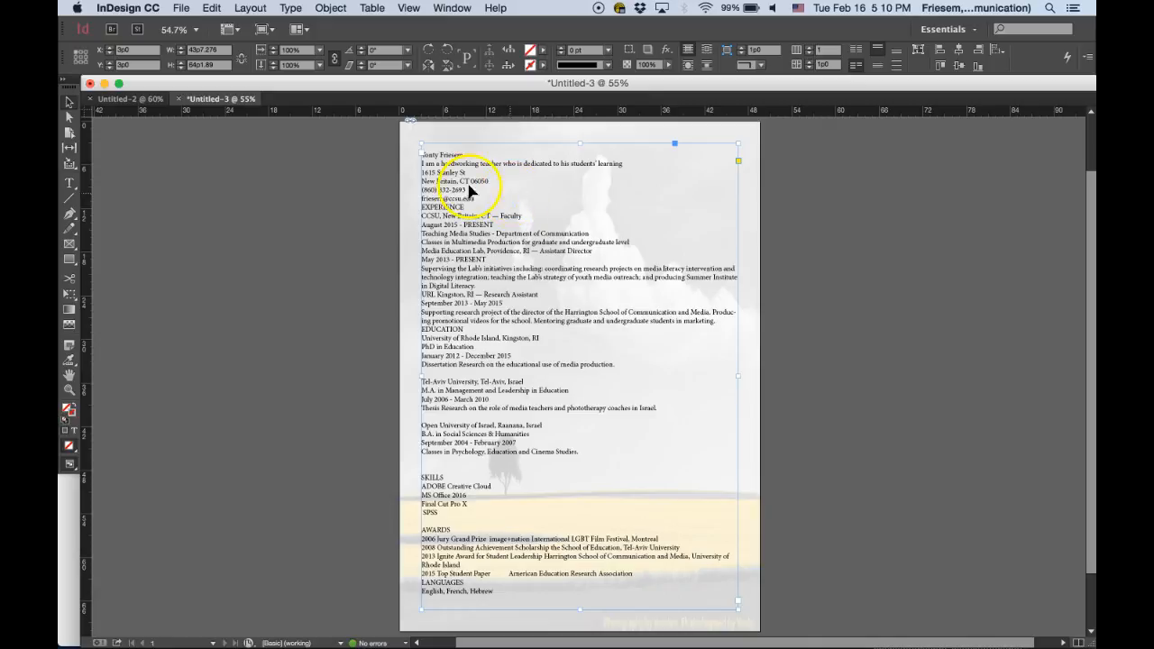
# Format the name on the résumé's first line in Arial Bold Italic
pyautogui.click(69, 187)
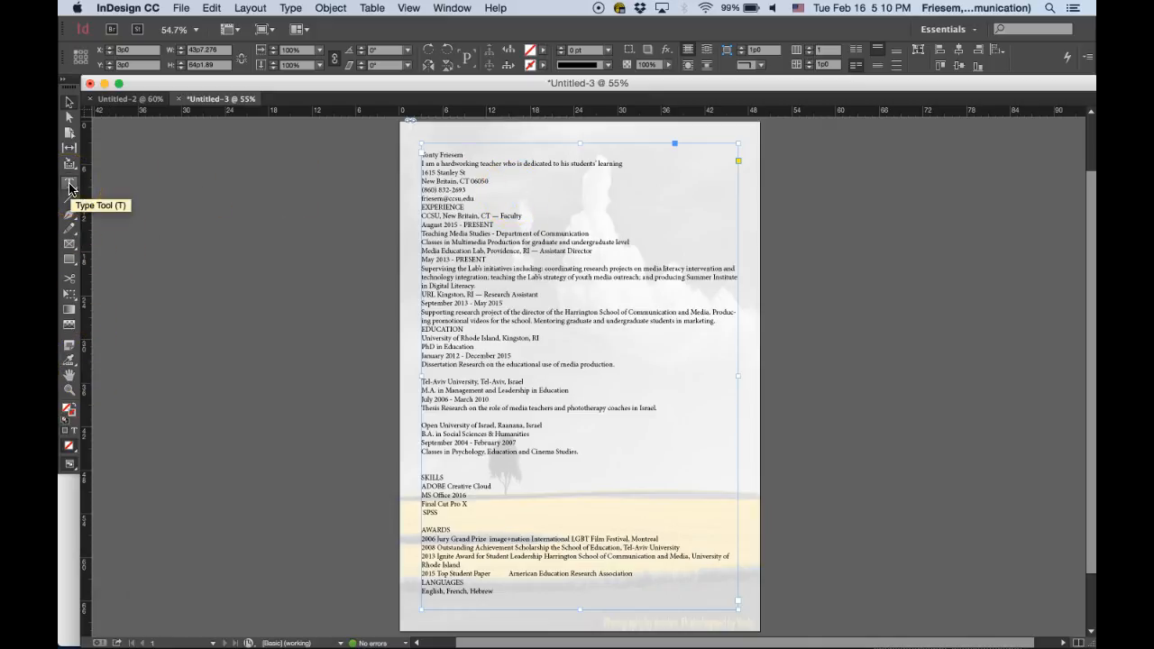
pyautogui.click(69, 187)
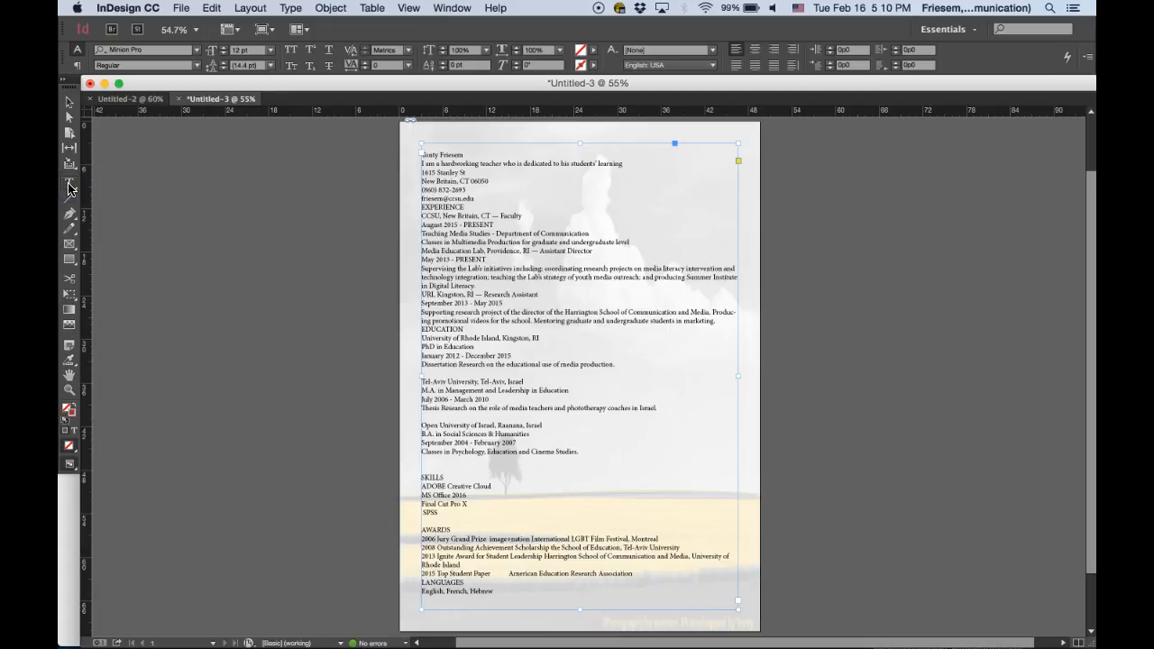
pyautogui.click(69, 186)
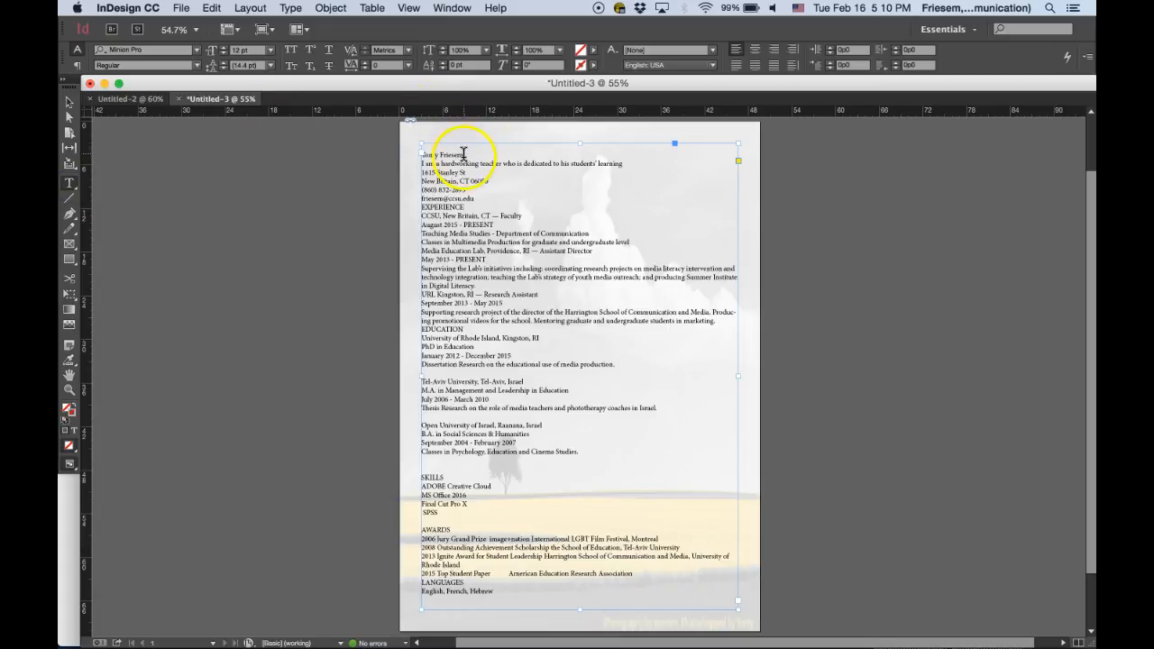
pyautogui.moveTo(464, 157); pyautogui.dragTo(436, 157)
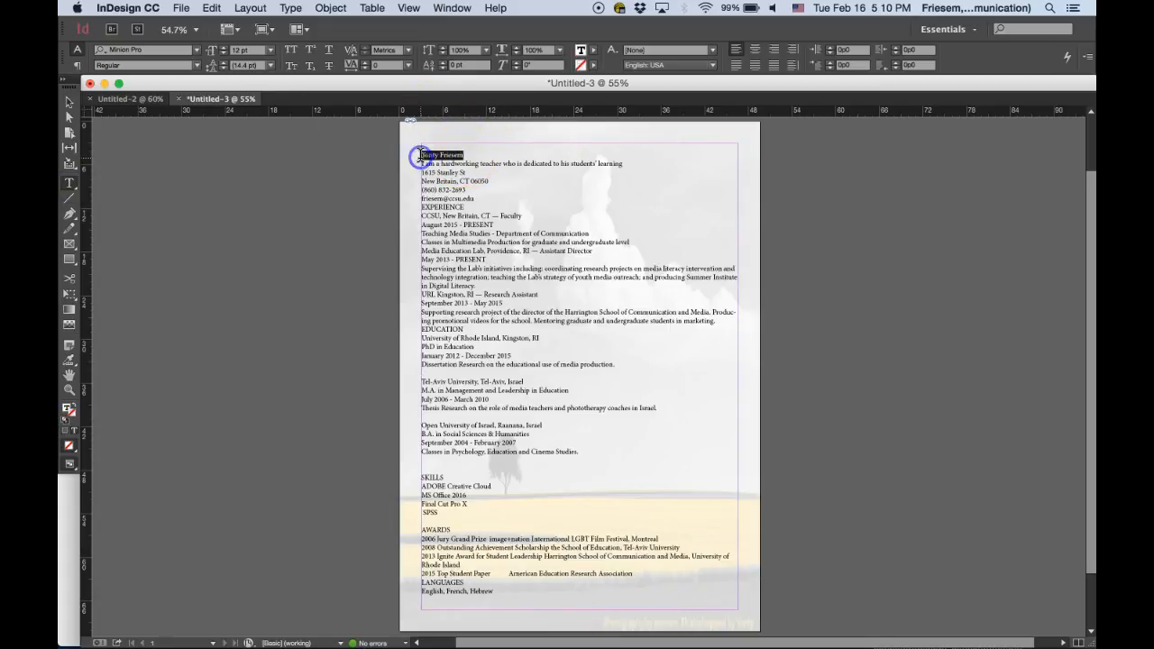
pyautogui.click(198, 53)
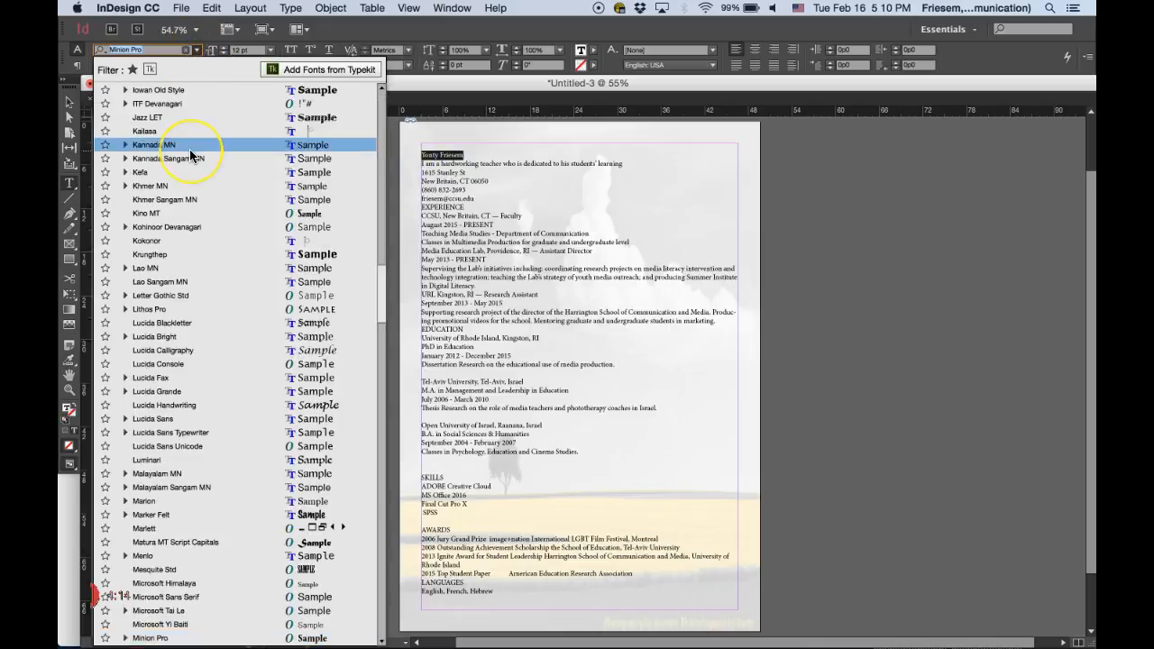
pyautogui.scroll(10, 191, 156)
pyautogui.scroll(15, 189, 148)
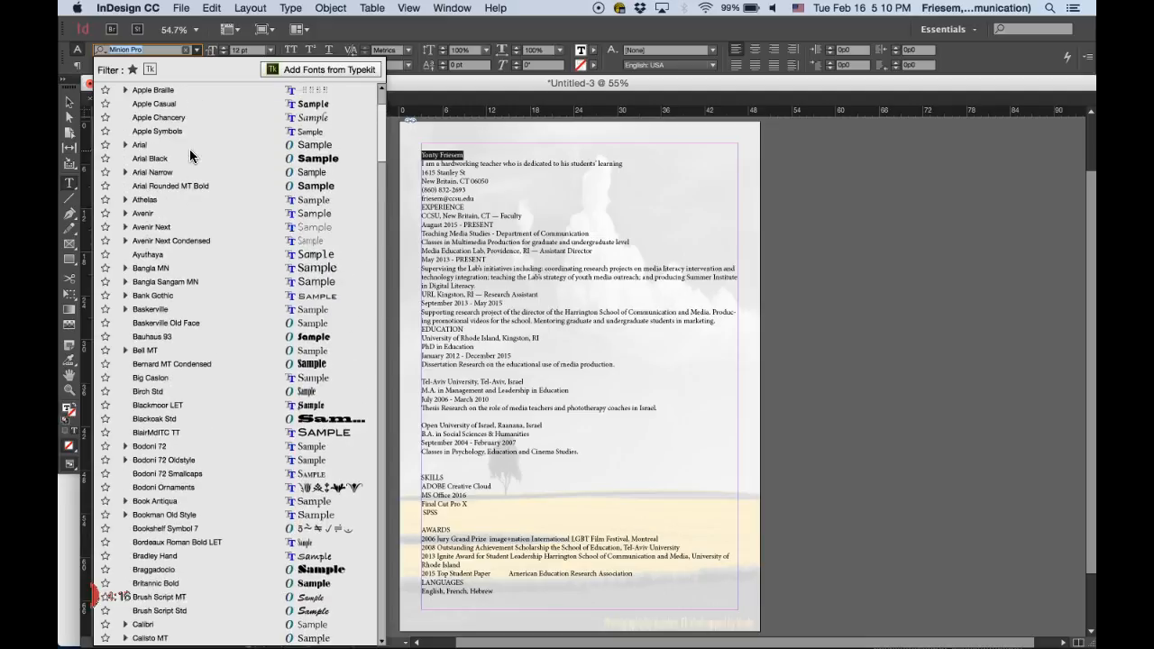
pyautogui.click(185, 145)
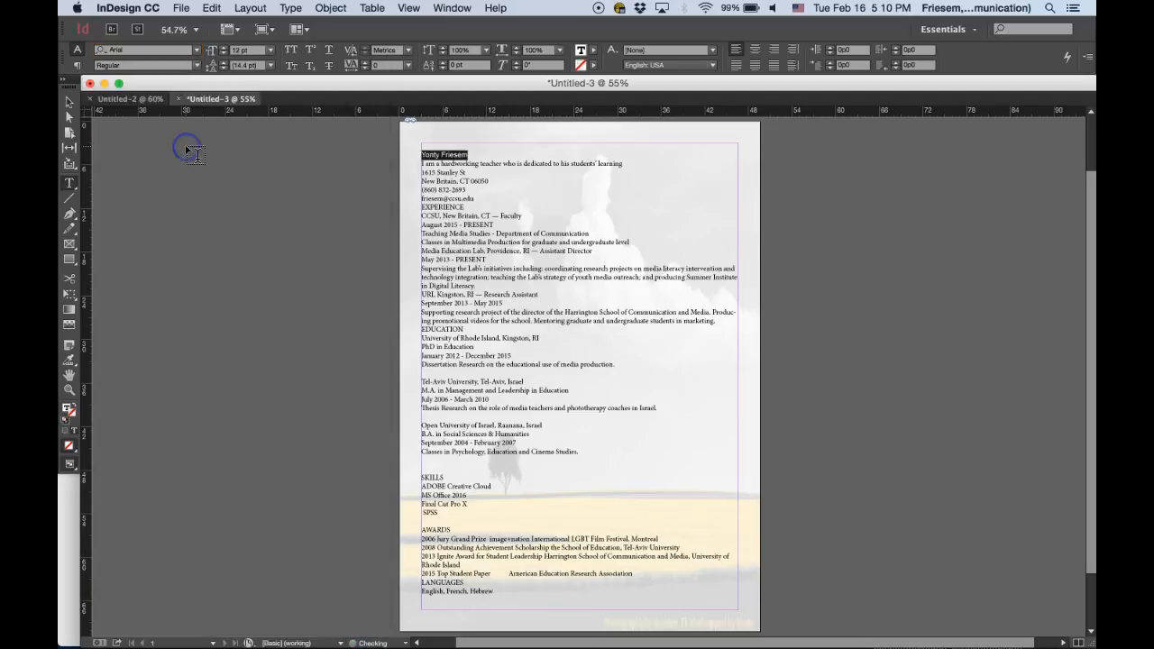
pyautogui.click(195, 65)
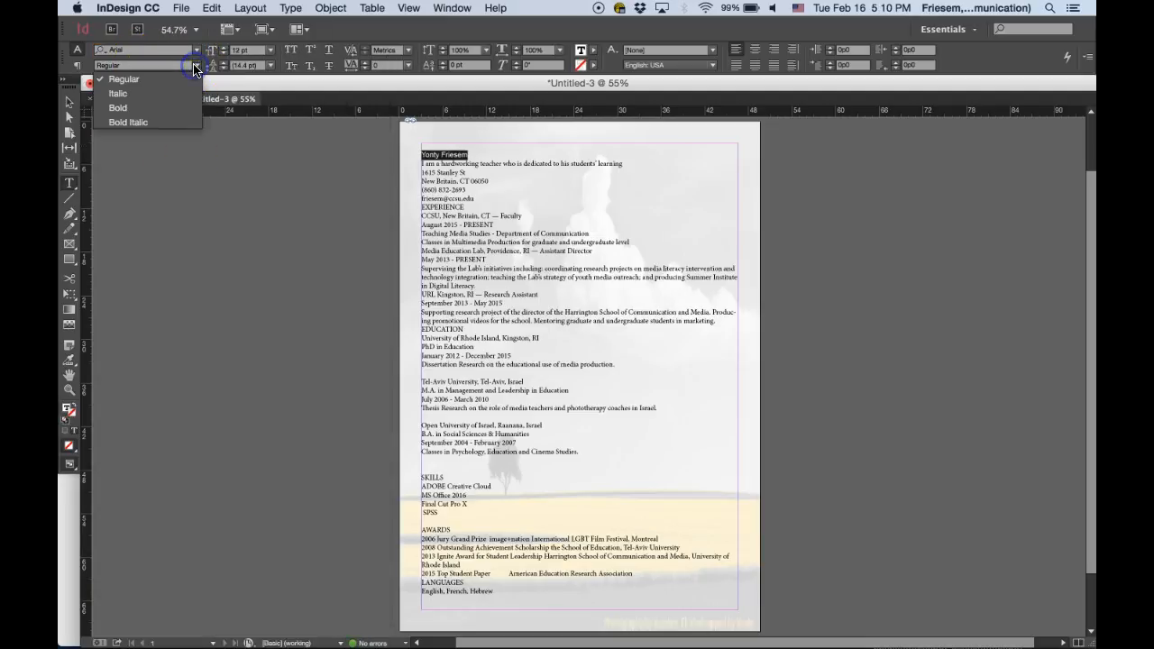
pyautogui.click(151, 121)
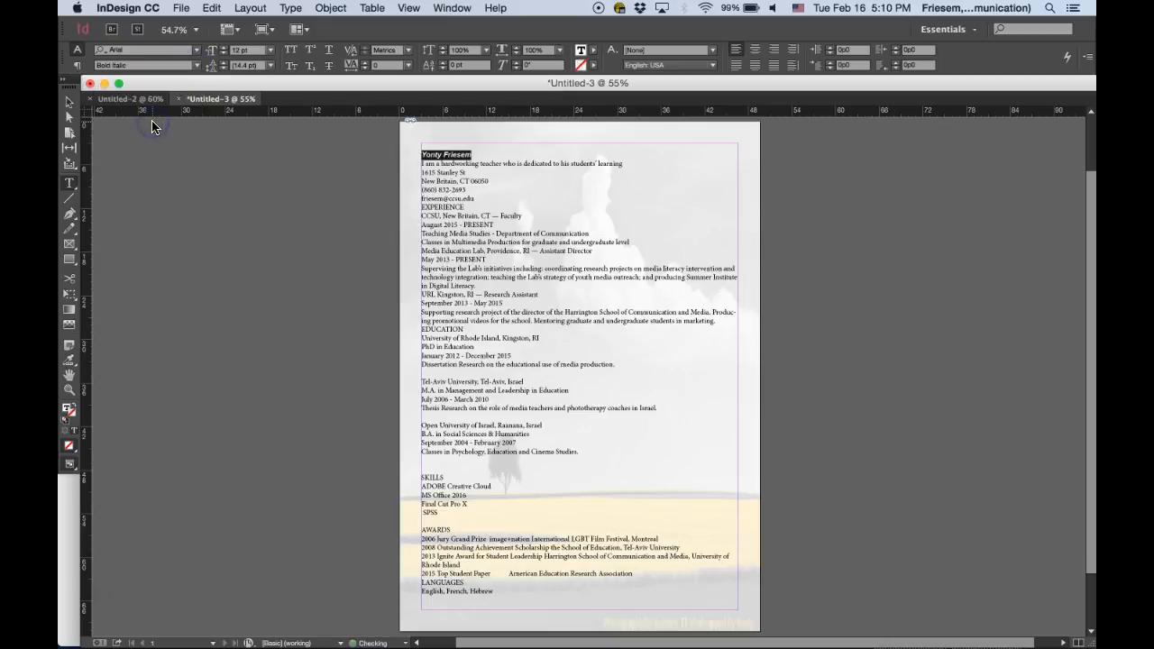
# Enlarge the name heading, trying 72 pt and 60 pt before settling on 48 pt
pyautogui.click(270, 50)
pyautogui.click(256, 269)
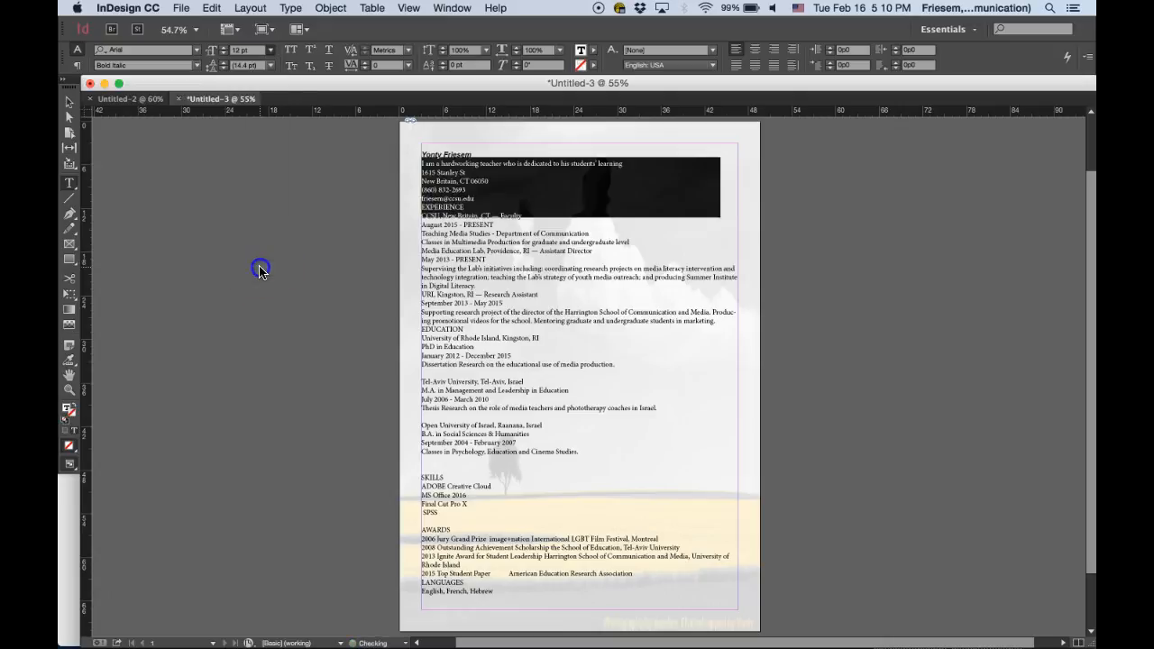
pyautogui.click(271, 54)
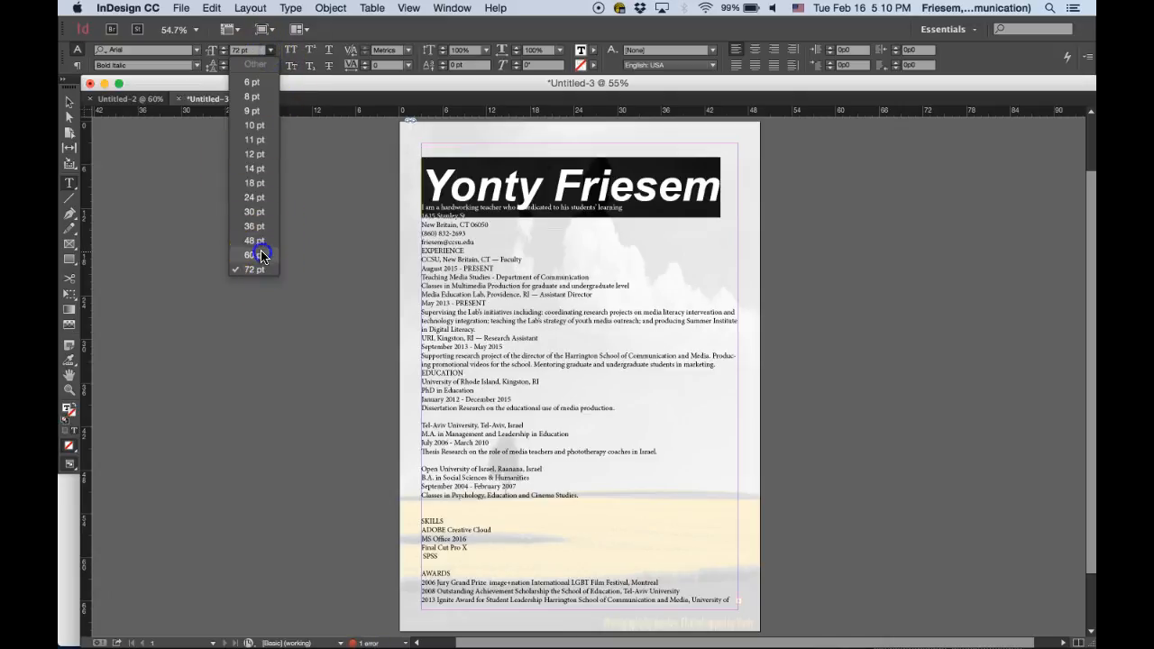
pyautogui.click(261, 251)
pyautogui.click(269, 56)
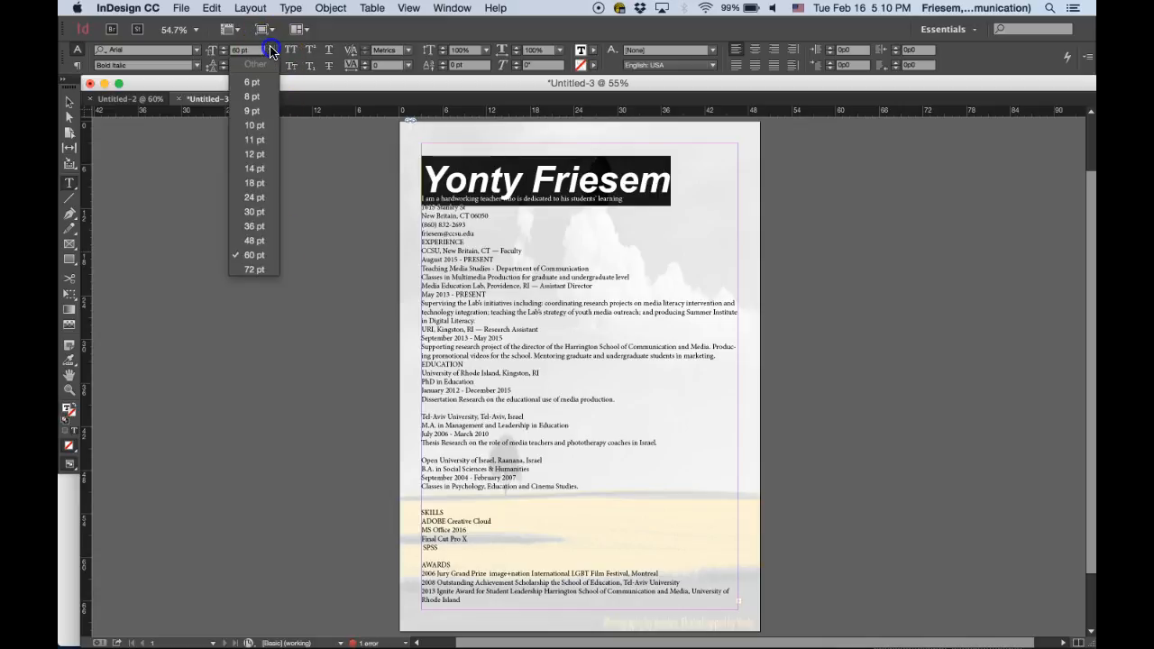
pyautogui.click(271, 241)
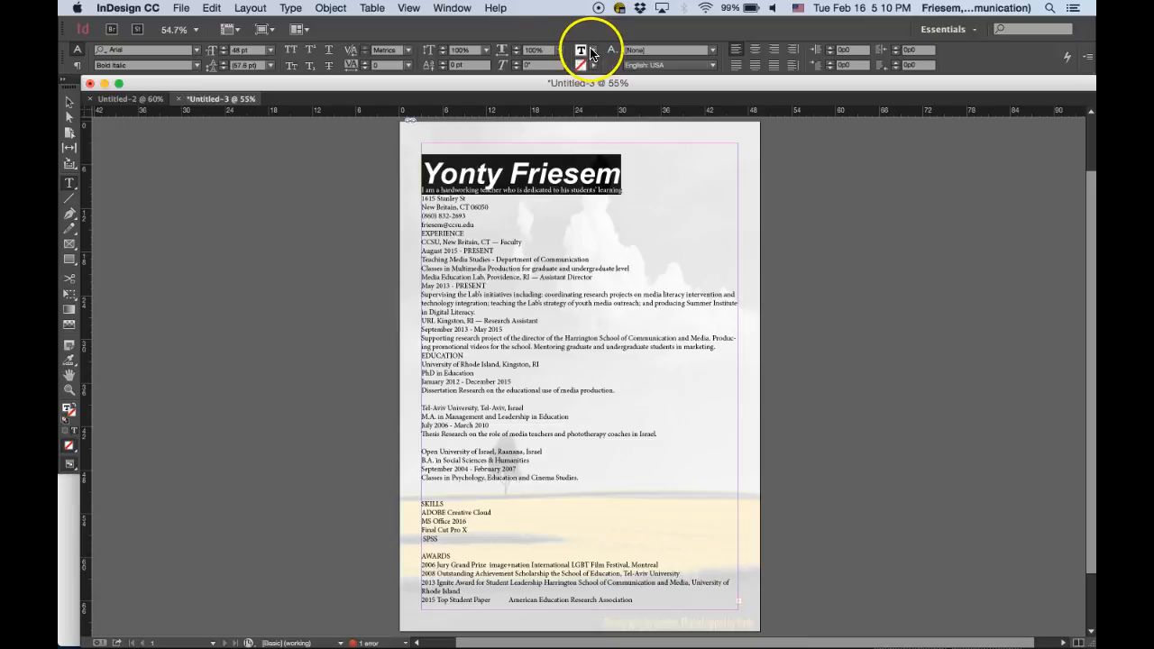
# Fill the name heading with the yellow swatch C=0 M=0 Y=100 K=0
pyautogui.click(583, 53)
pyautogui.click(485, 168)
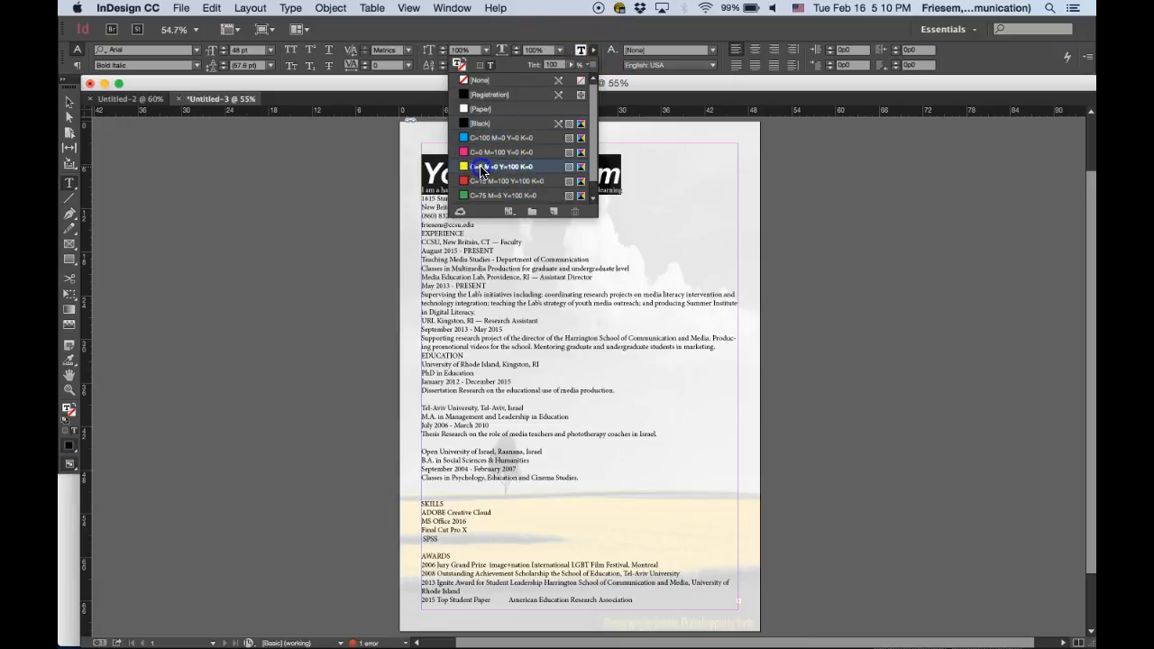
pyautogui.click(665, 140)
pyautogui.click(641, 159)
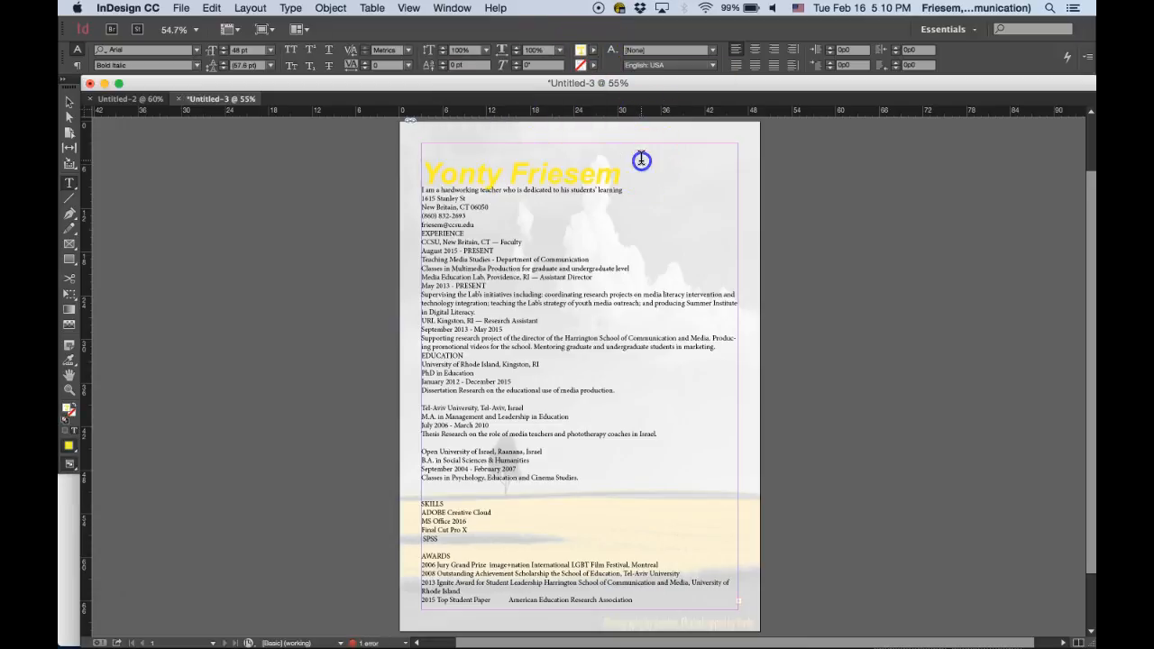
# Give the name heading's letters a black stroke
pyautogui.moveTo(621, 177); pyautogui.dragTo(422, 173)
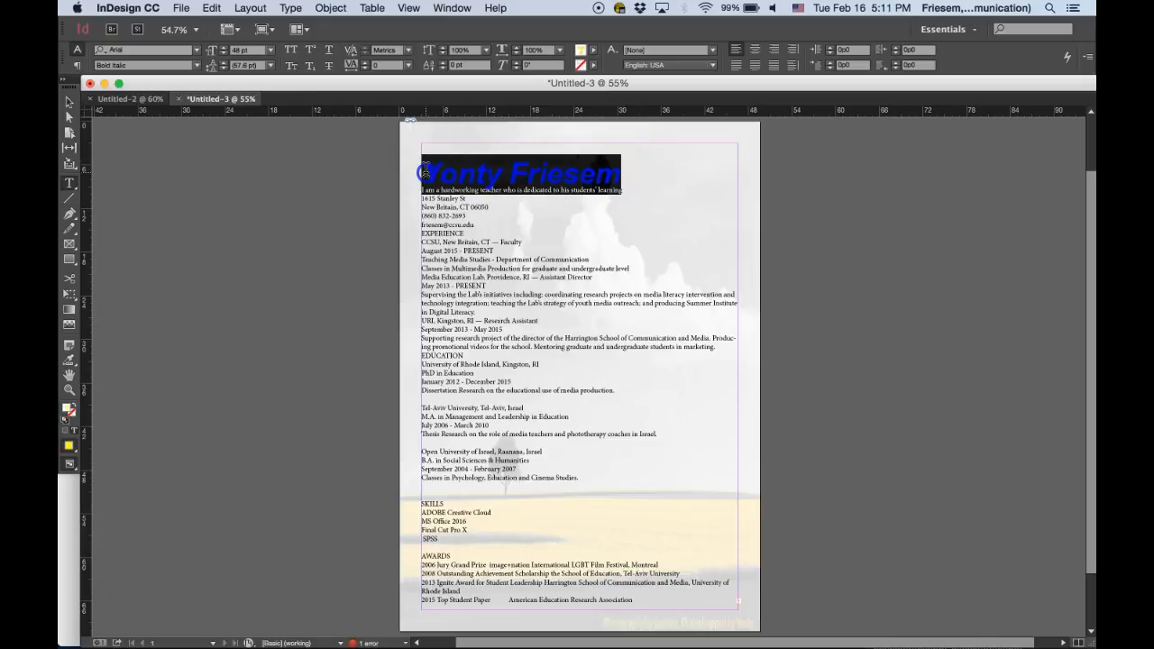
pyautogui.click(592, 65)
pyautogui.click(484, 141)
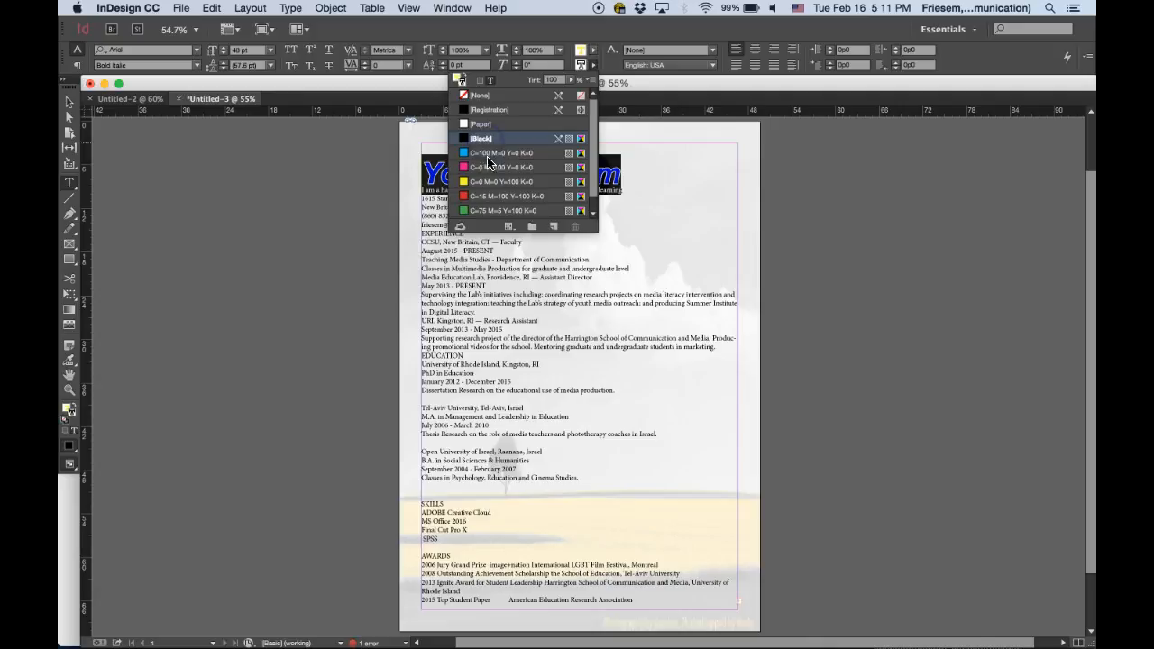
# Insert a blank line between the name heading and the summary sentence
pyautogui.click(428, 238)
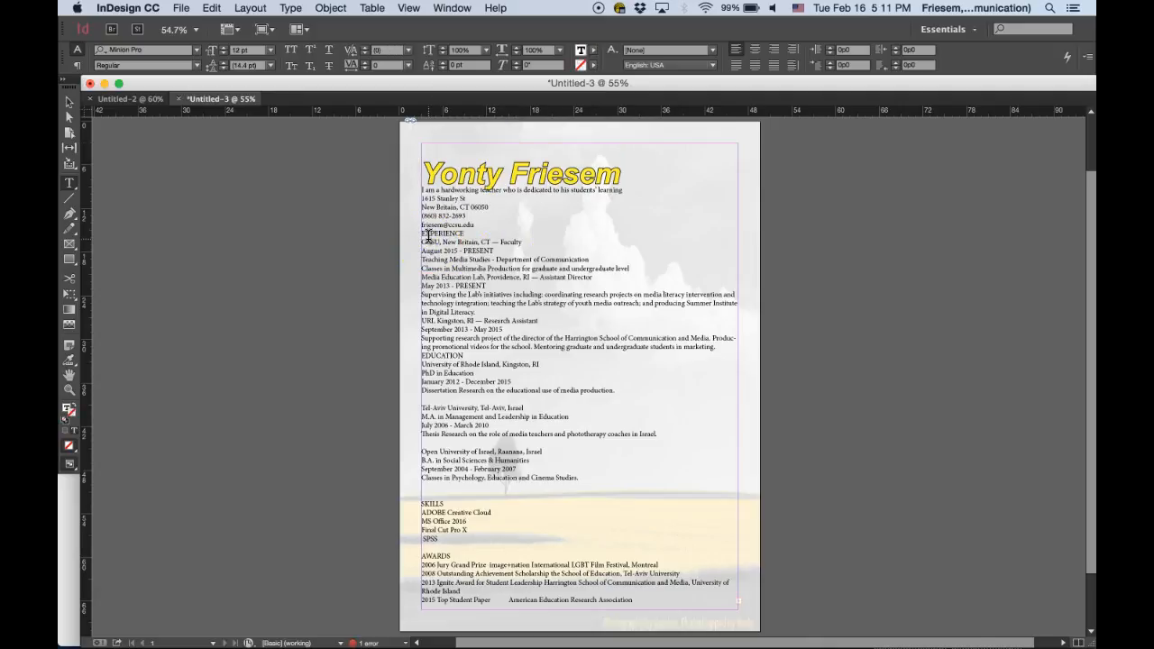
pyautogui.click(421, 191)
pyautogui.press('Return')
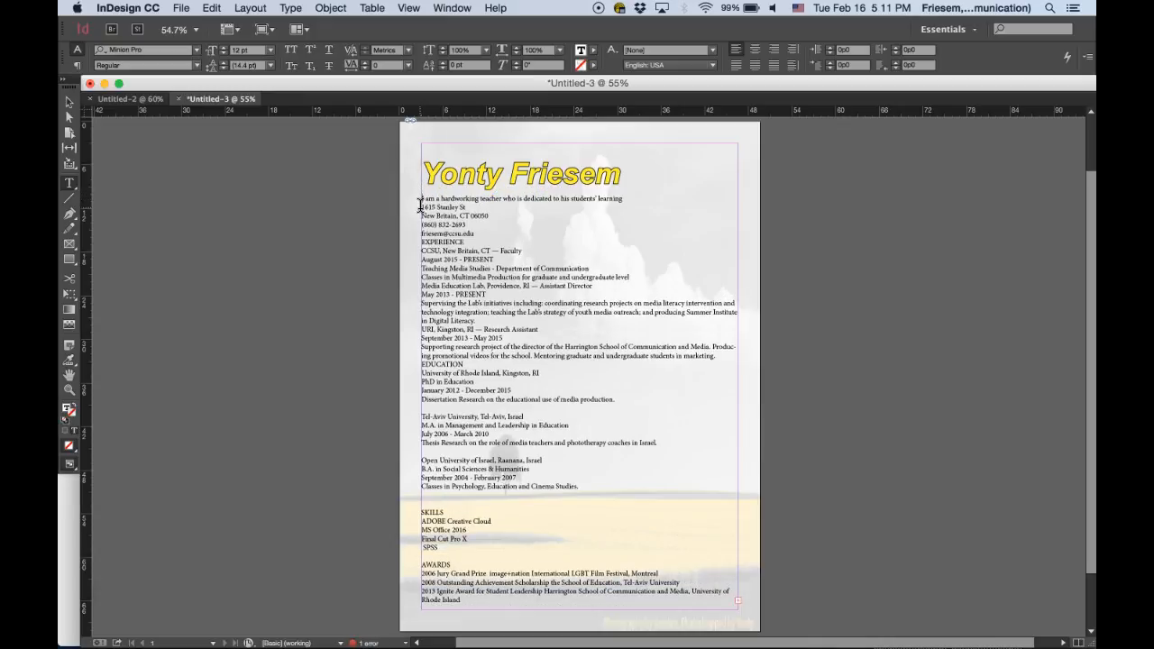
# Cut the address, phone and e-mail lines from the résumé text and paste them as a separate text frame
pyautogui.moveTo(422, 207); pyautogui.dragTo(495, 213)
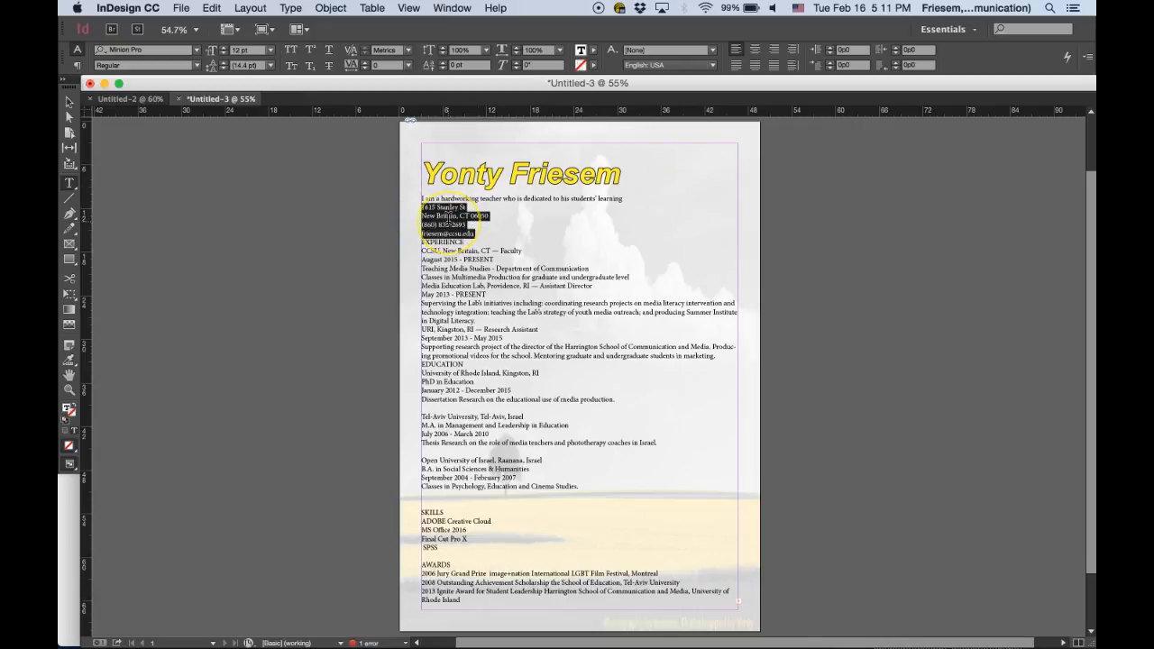
pyautogui.rightClick(451, 213)
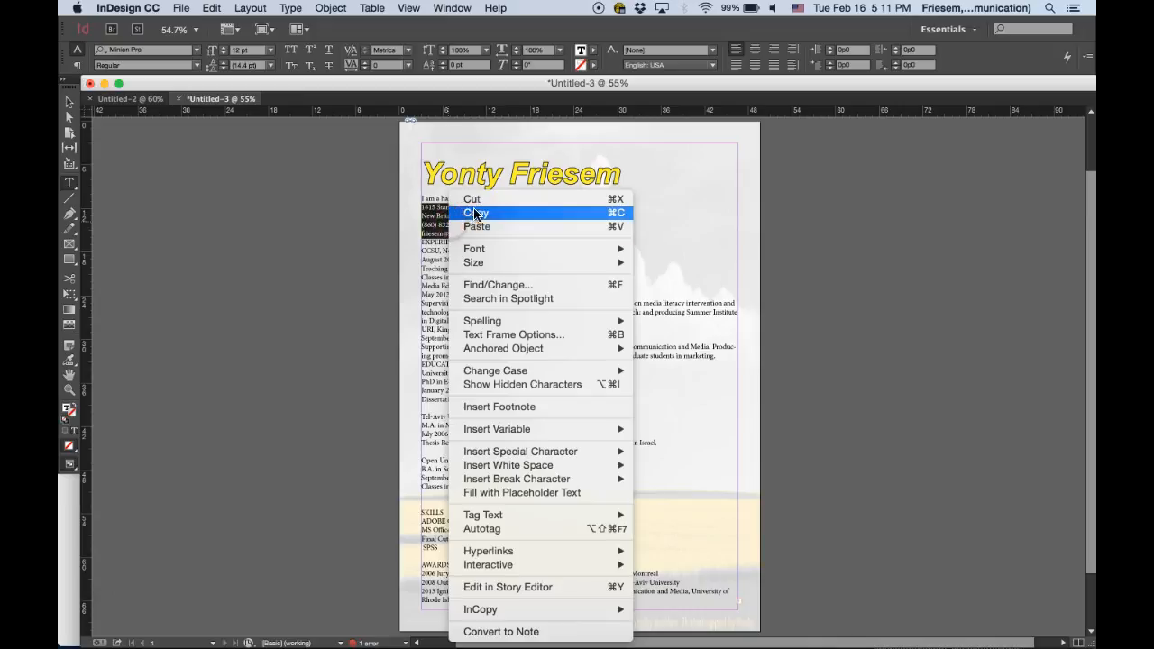
pyautogui.click(473, 198)
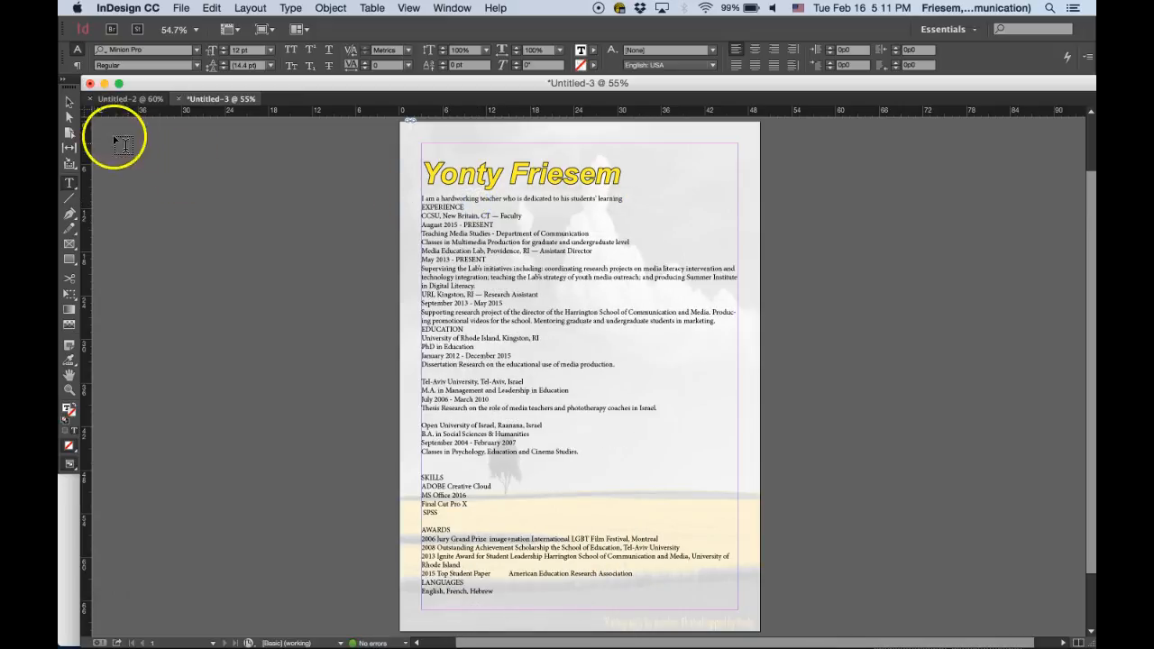
pyautogui.click(69, 102)
pyautogui.click(363, 259)
pyautogui.rightClick(363, 261)
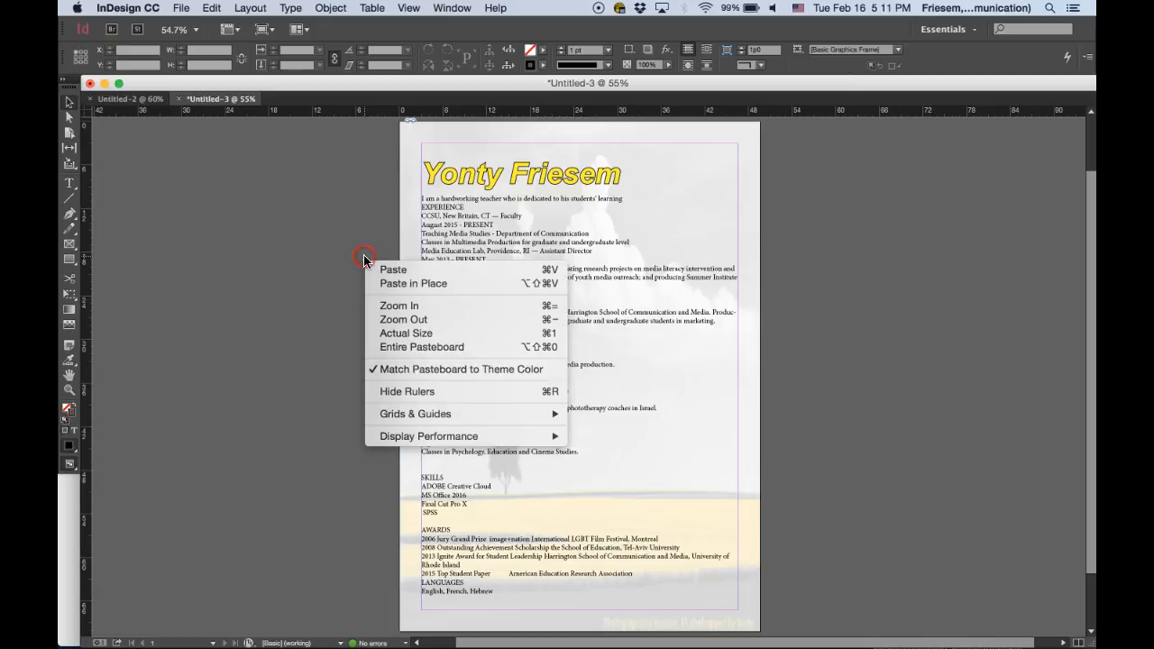
pyautogui.click(382, 265)
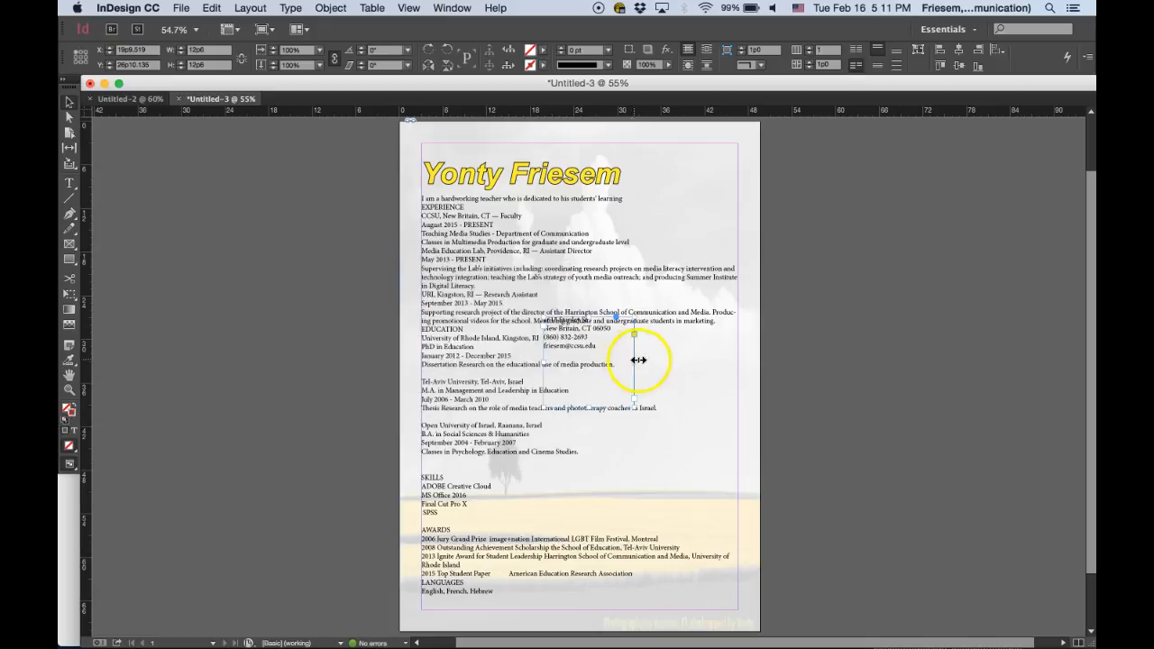
# Move the contact details frame to the page's upper-right margin corner and shrink it to fit its four lines
pyautogui.moveTo(630, 345); pyautogui.dragTo(733, 189)
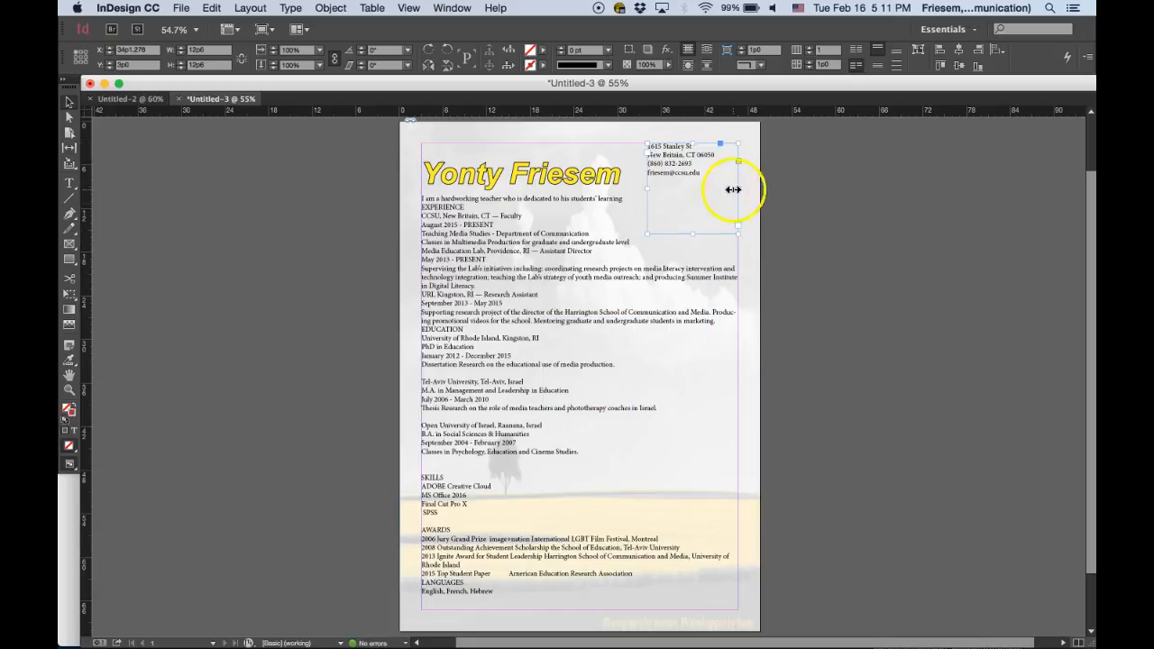
pyautogui.moveTo(648, 189); pyautogui.dragTo(667, 189)
pyautogui.moveTo(703, 233); pyautogui.dragTo(717, 192)
# Raise the main text frame's top edge above the margin to Y 1p0, giving a height of 66p1.89
pyautogui.click(455, 161)
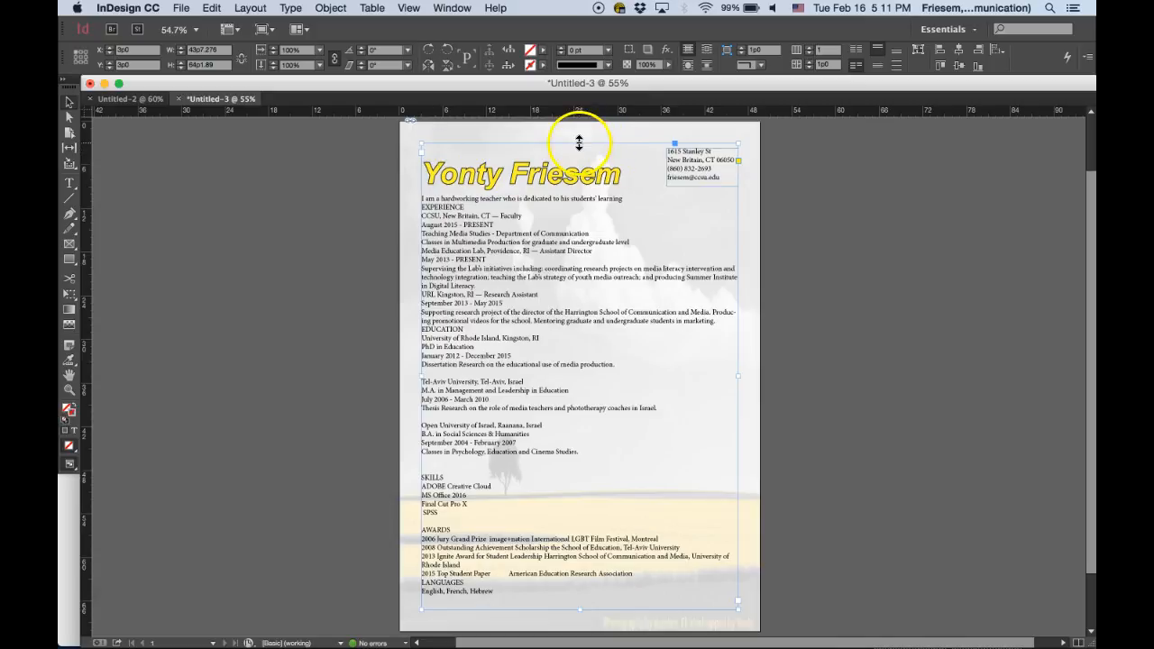
pyautogui.moveTo(579, 142); pyautogui.dragTo(579, 129)
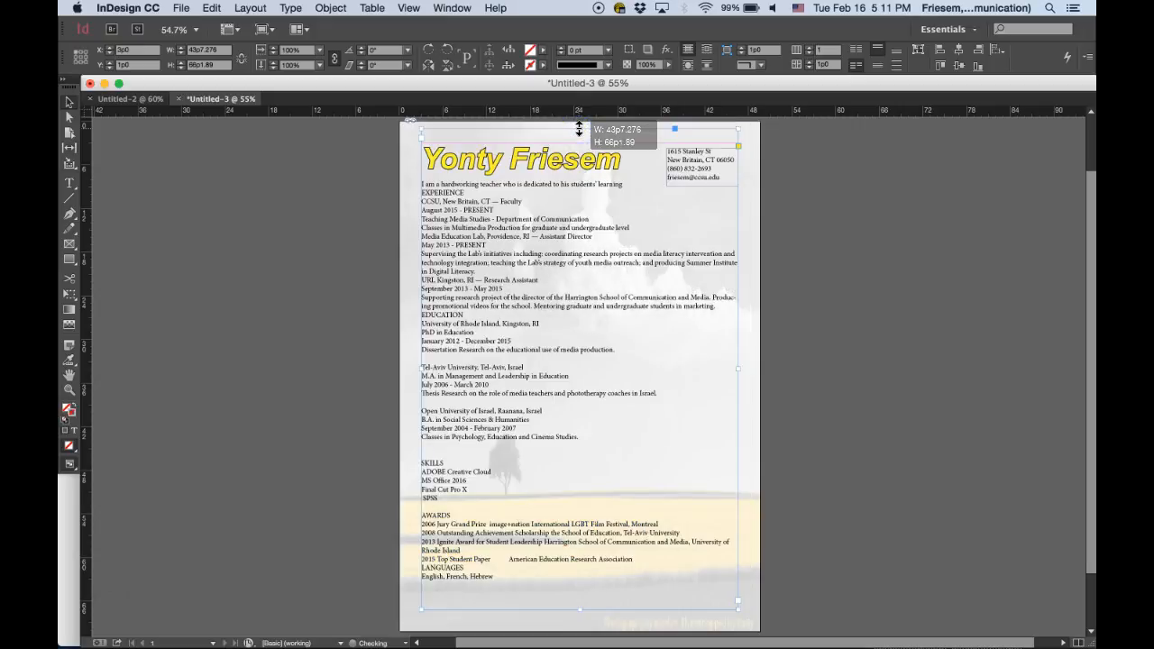
pyautogui.click(624, 173)
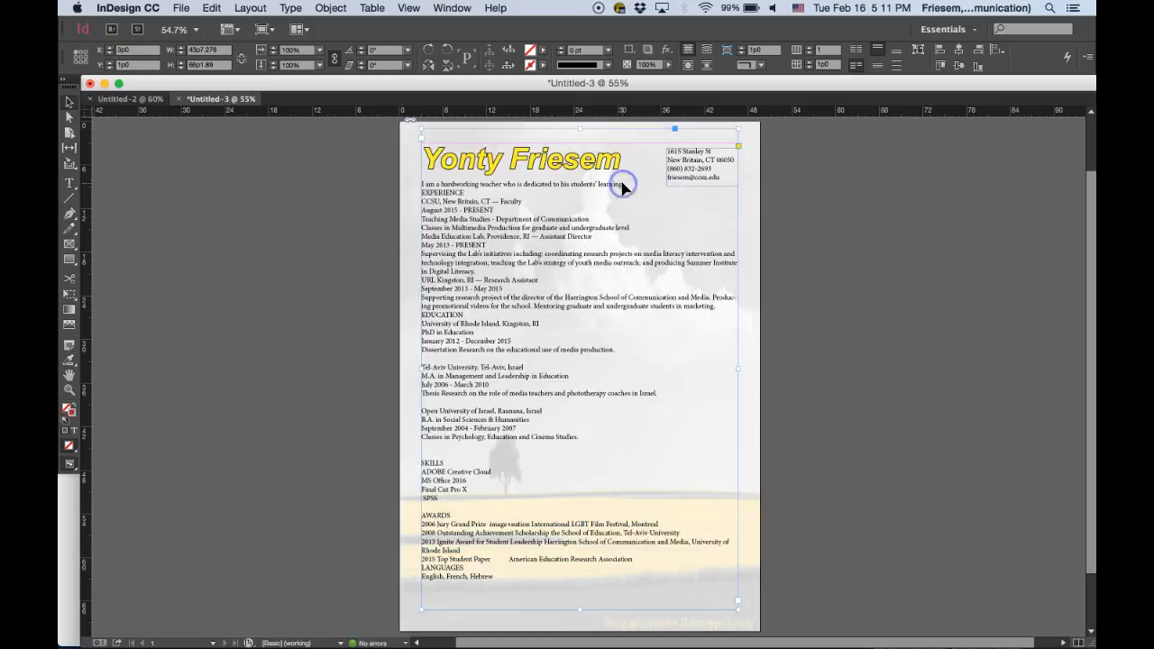
# Insert a blank line above the EXPERIENCE heading, replacing the last word of the summary sentence
pyautogui.click(69, 182)
pyautogui.click(618, 187)
pyautogui.click(628, 187)
pyautogui.doubleClick(621, 184)
pyautogui.press('Return')
# Insert a blank line above the EDUCATION heading, after the final sentence of the experience section
pyautogui.click(493, 355)
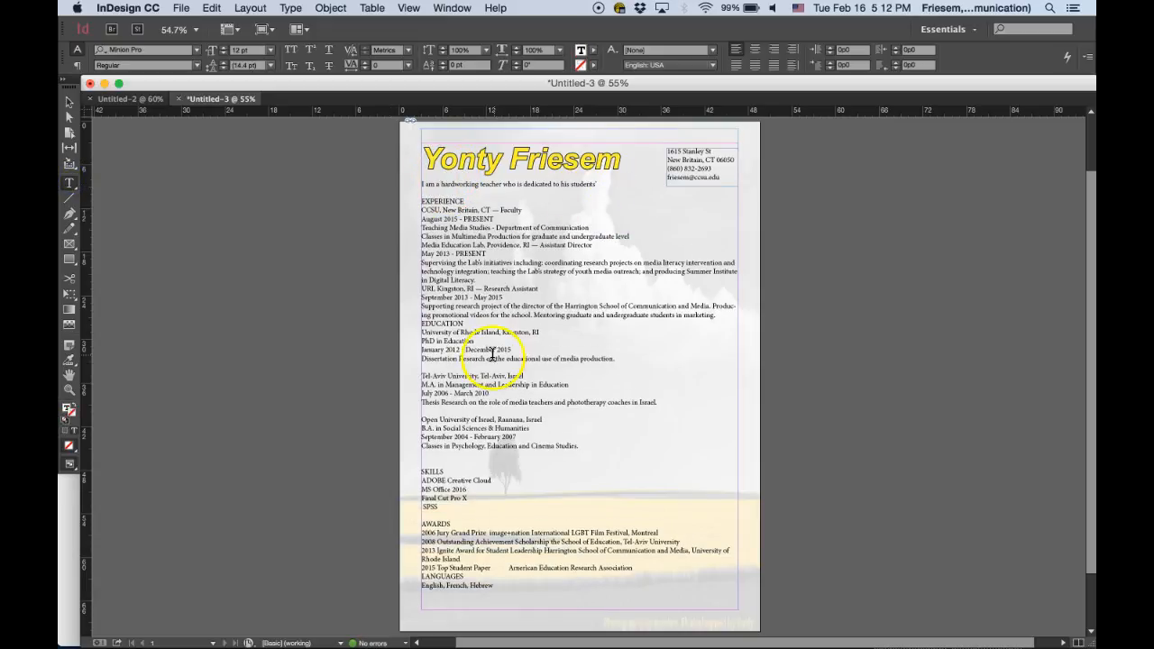
pyautogui.click(716, 314)
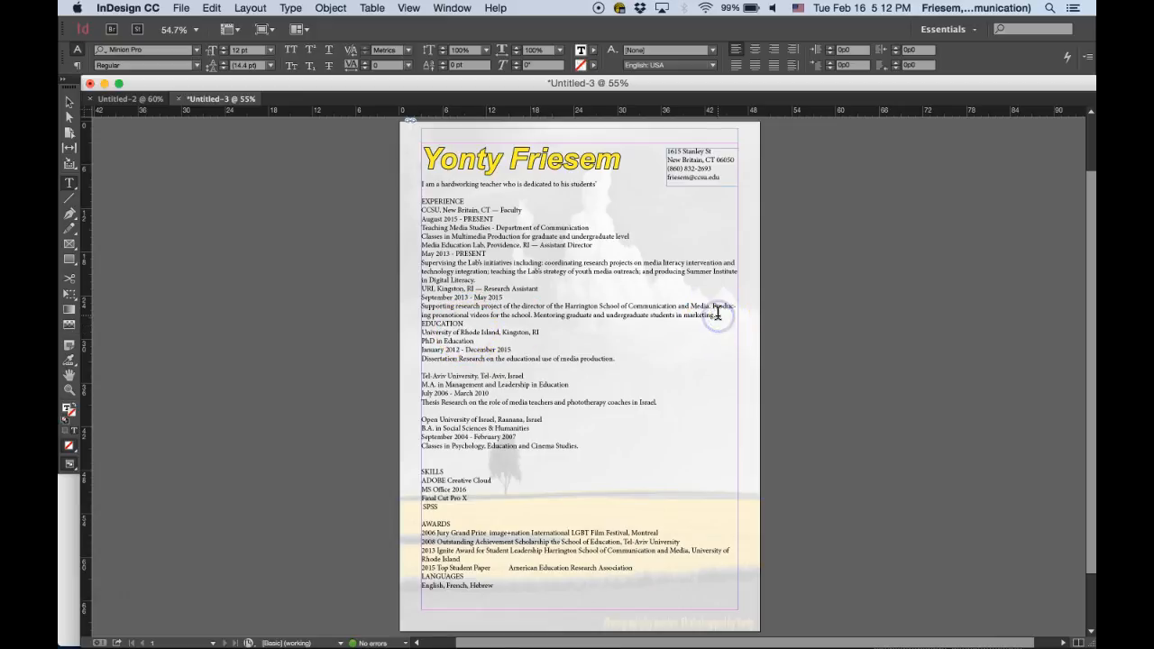
pyautogui.press('Return')
# Insert a blank line above the LANGUAGES heading and delete the wide gap after "2015 Top Student Paper" in the awards list
pyautogui.click(431, 471)
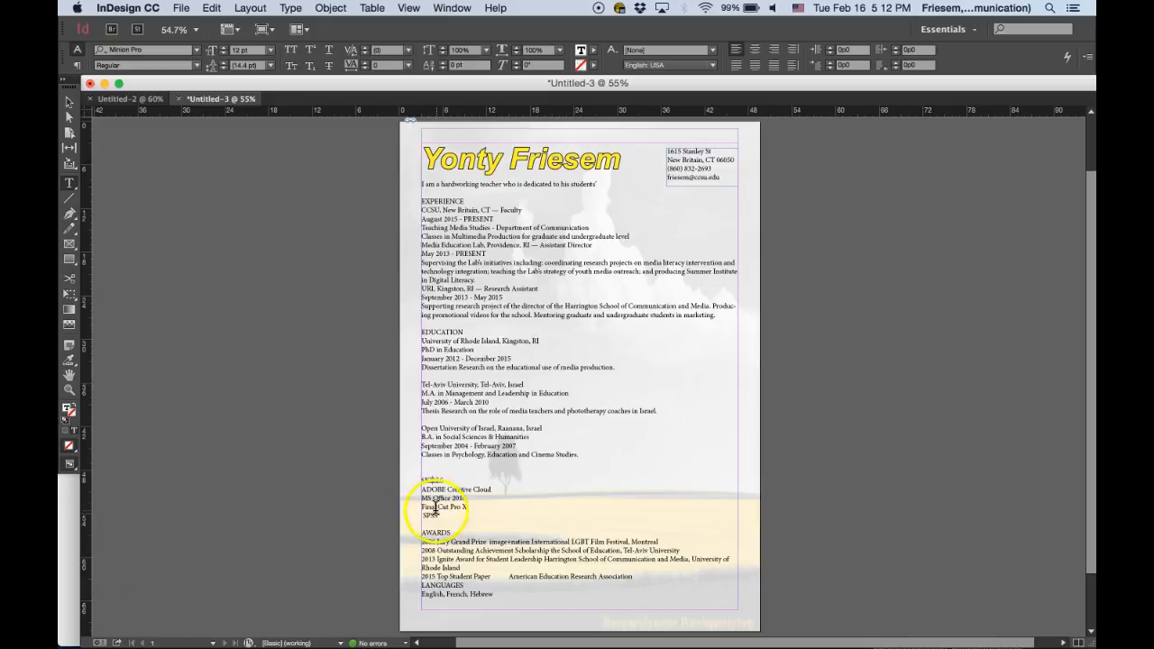
pyautogui.click(423, 586)
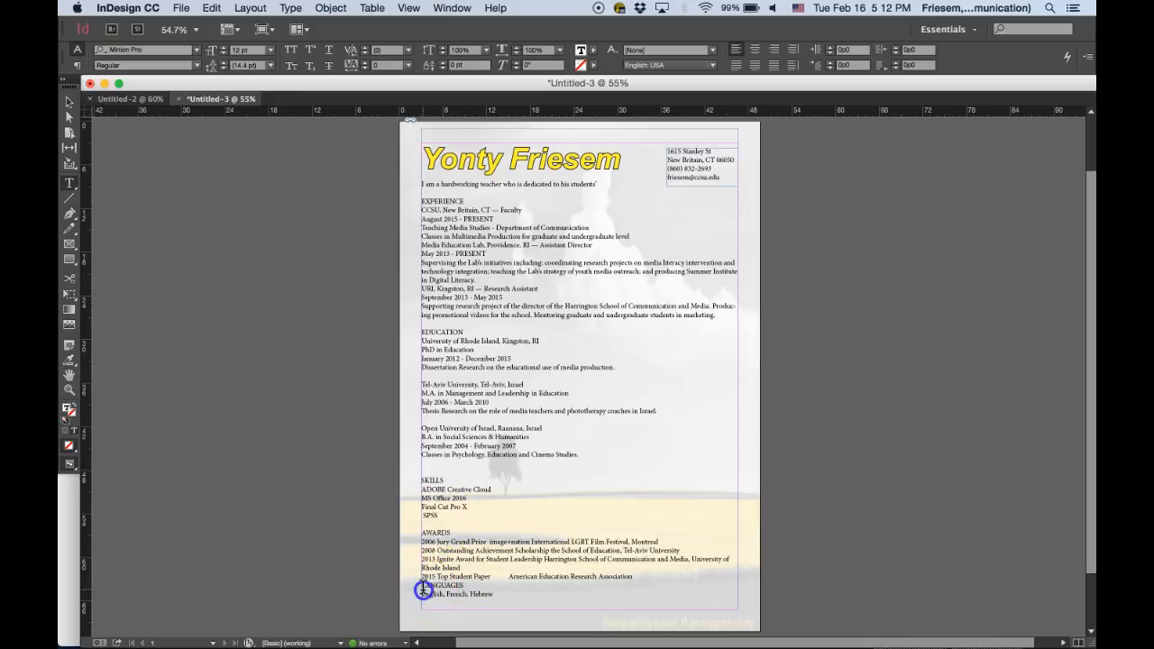
pyautogui.press('Return')
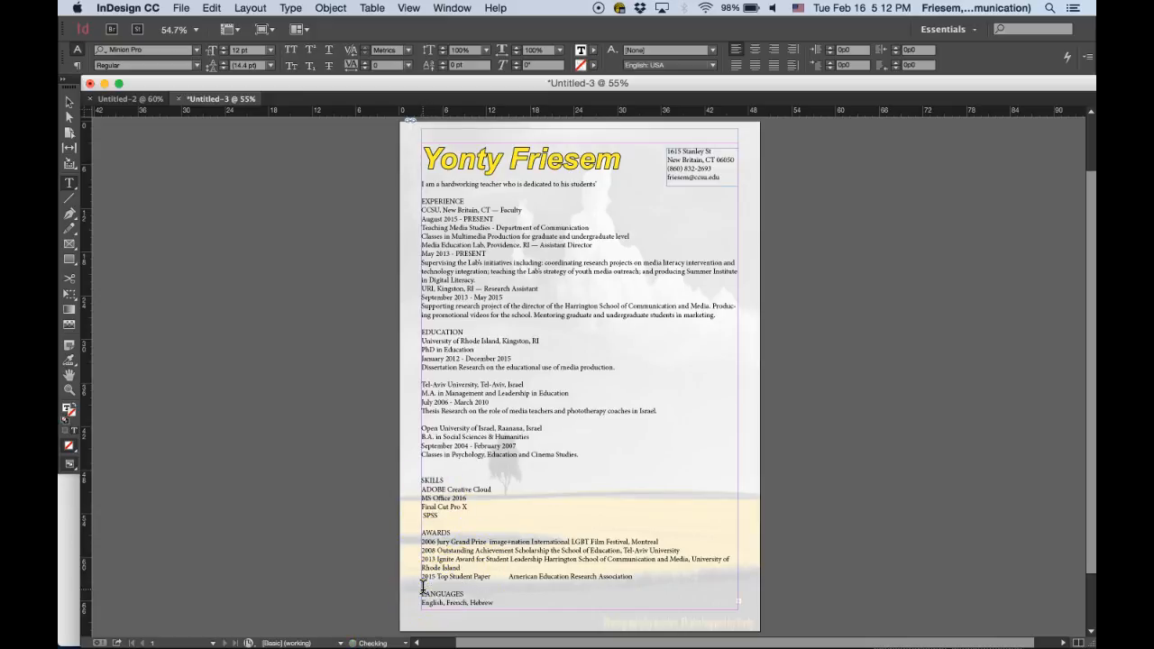
pyautogui.click(500, 575)
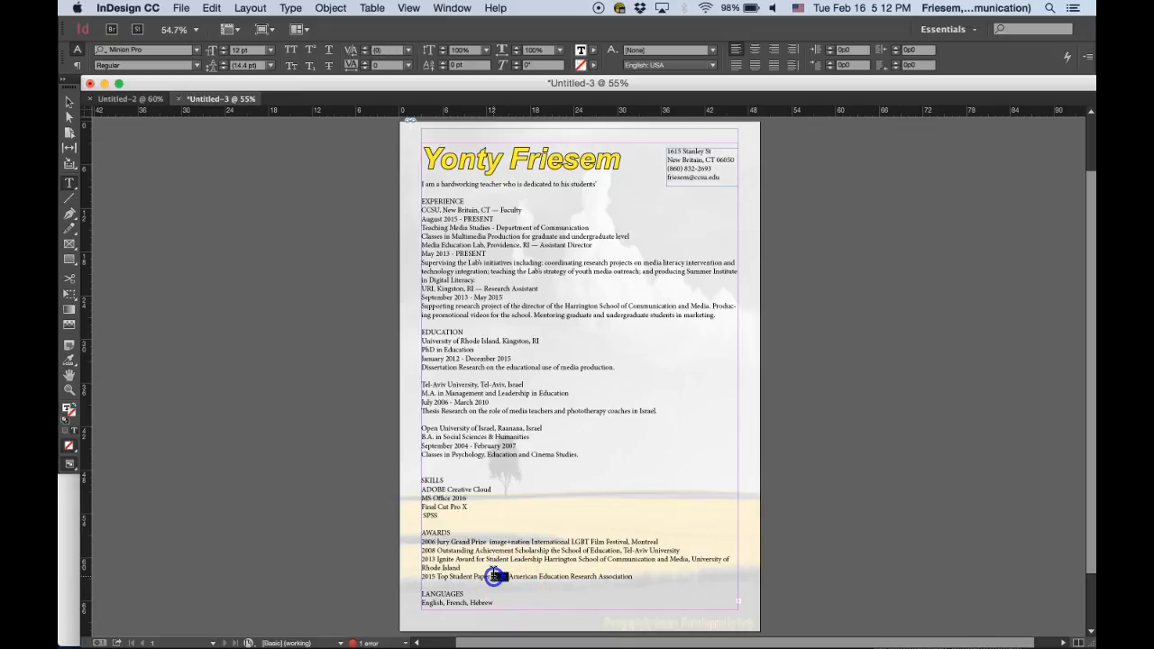
pyautogui.press('BackSpace')
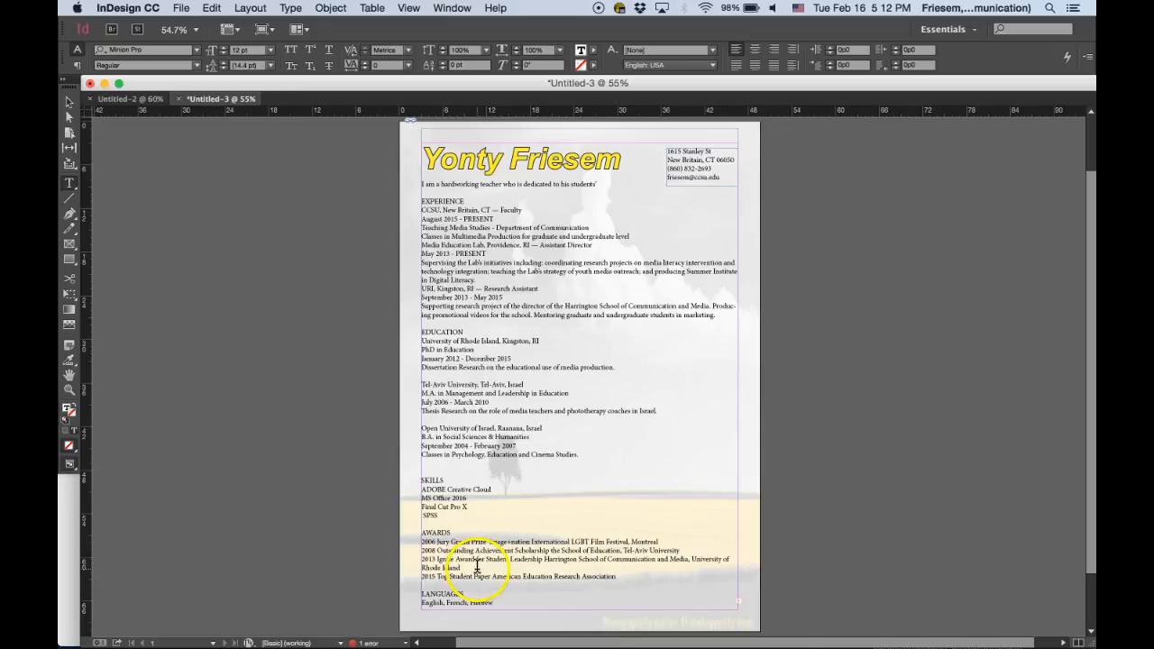
# Insert blank lines after the Media Education Lab and CCSU entries to separate the three jobs under EXPERIENCE
pyautogui.click(479, 280)
pyautogui.press('Return')
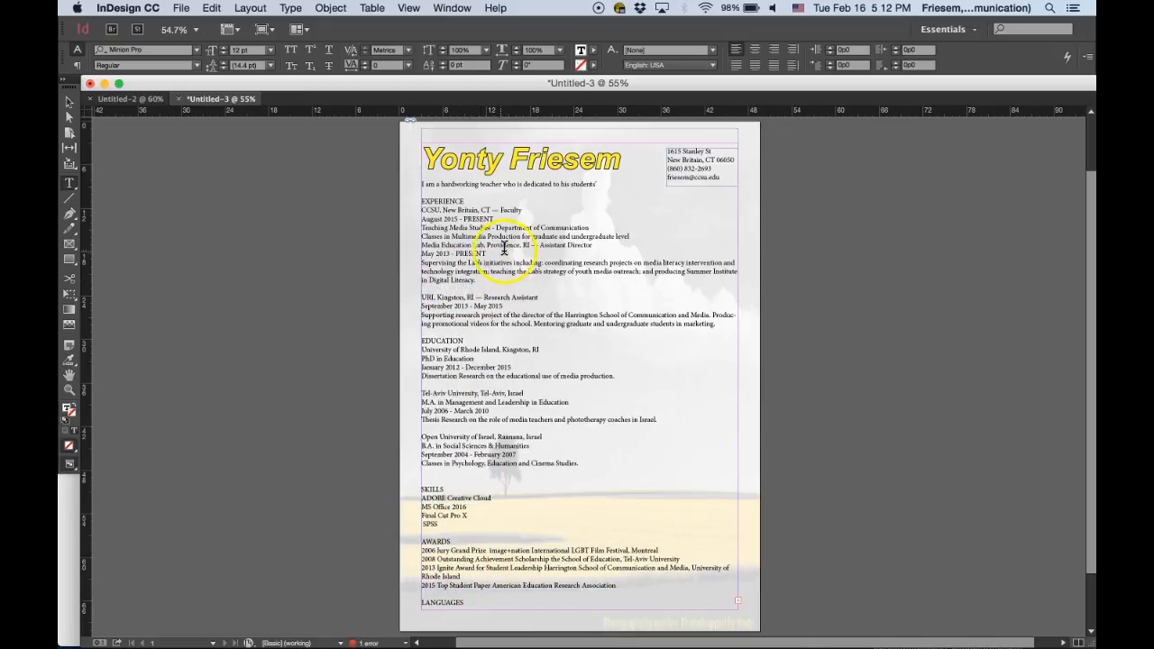
pyautogui.click(635, 236)
pyautogui.press('Return')
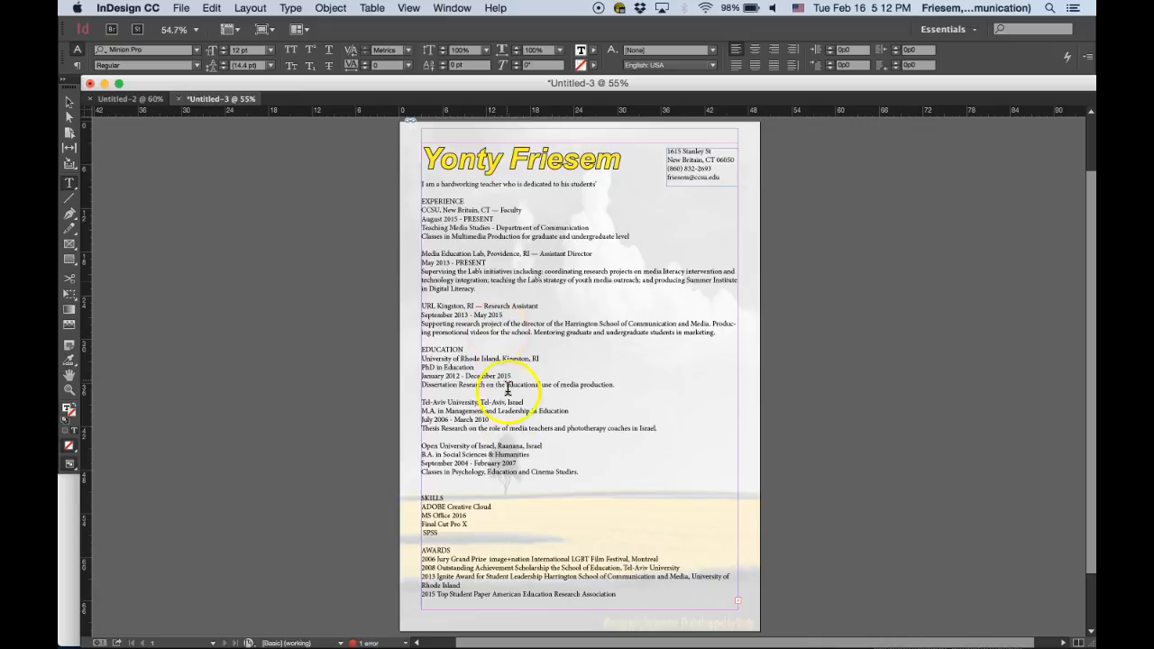
# Extend the main text frame's lower edge to the bottom of the page, giving a height of 69p1.89
pyautogui.scroll(-2, 555, 550)
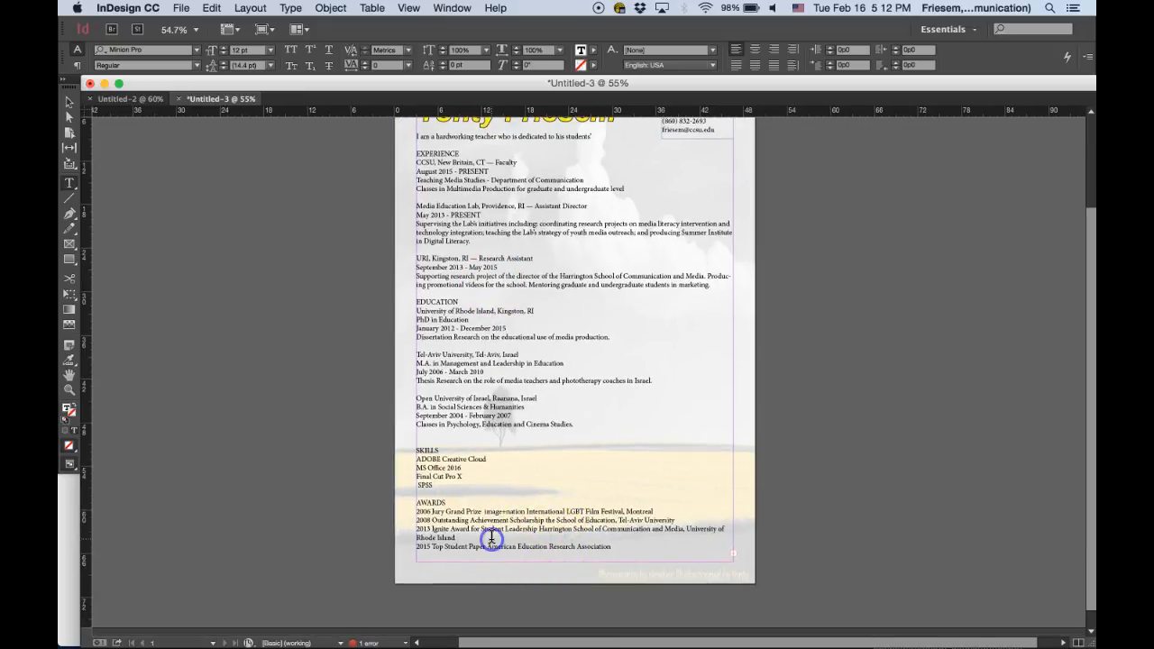
pyautogui.click(594, 570)
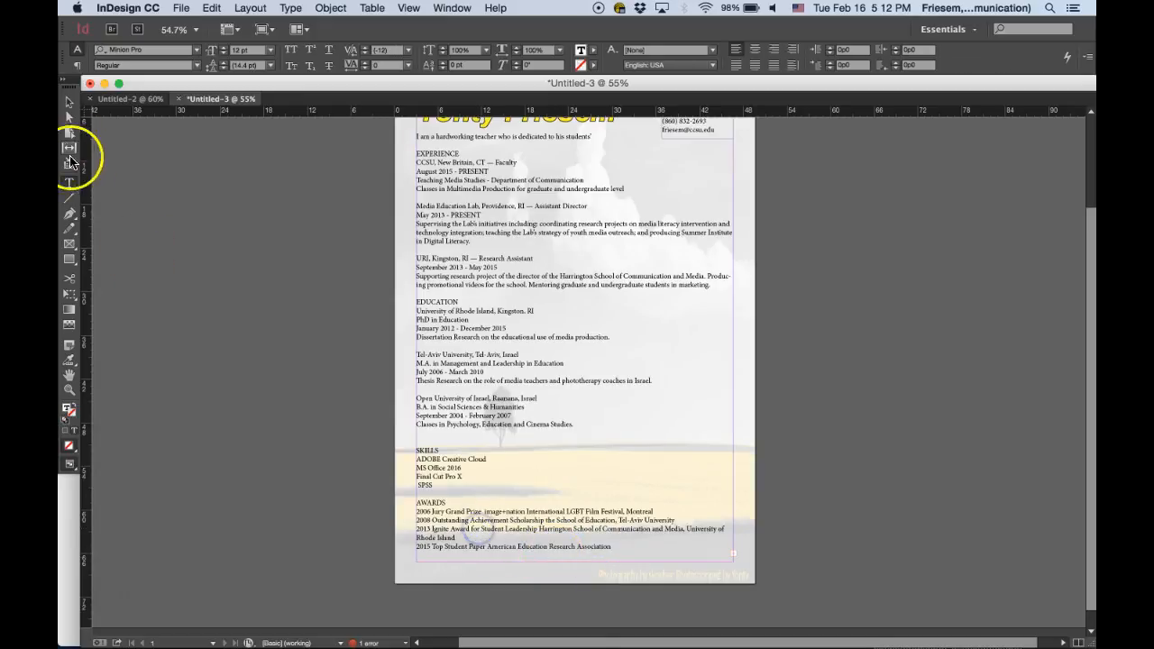
pyautogui.click(68, 102)
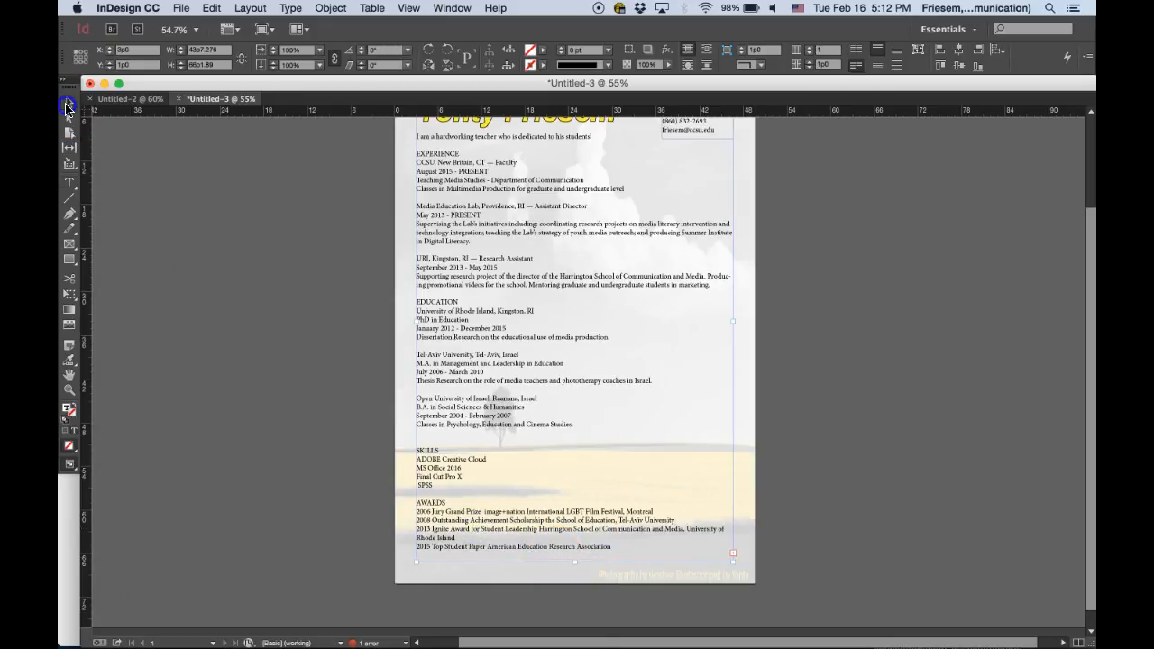
pyautogui.click(575, 561)
pyautogui.moveTo(575, 561); pyautogui.dragTo(575, 584)
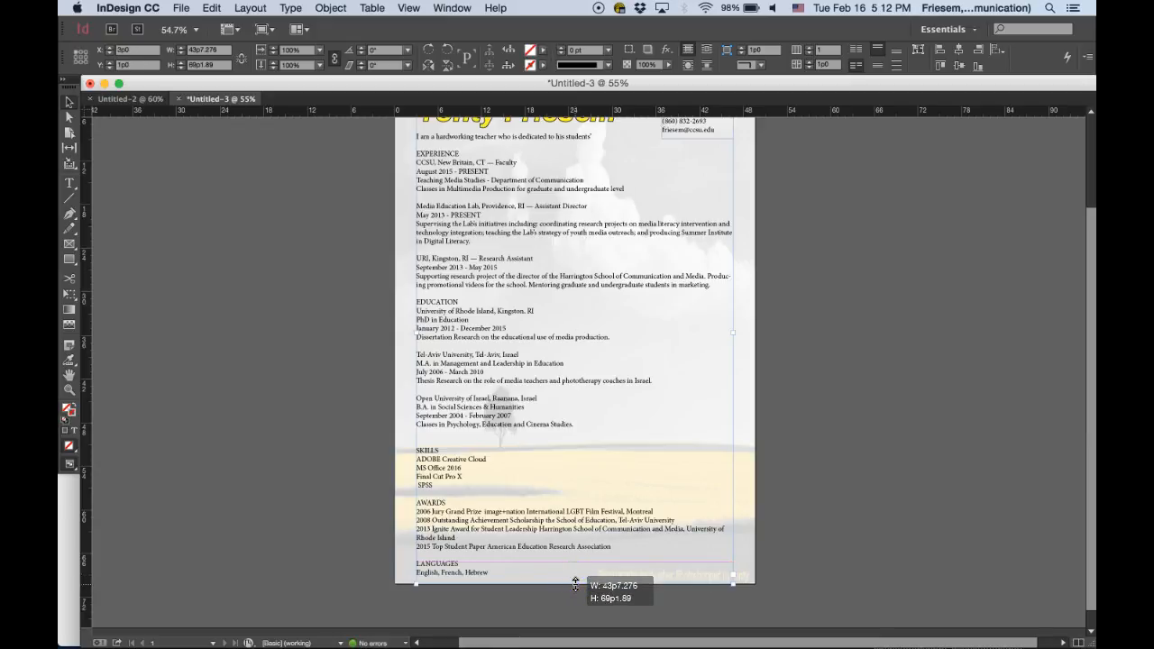
pyautogui.moveTo(575, 585); pyautogui.dragTo(576, 584)
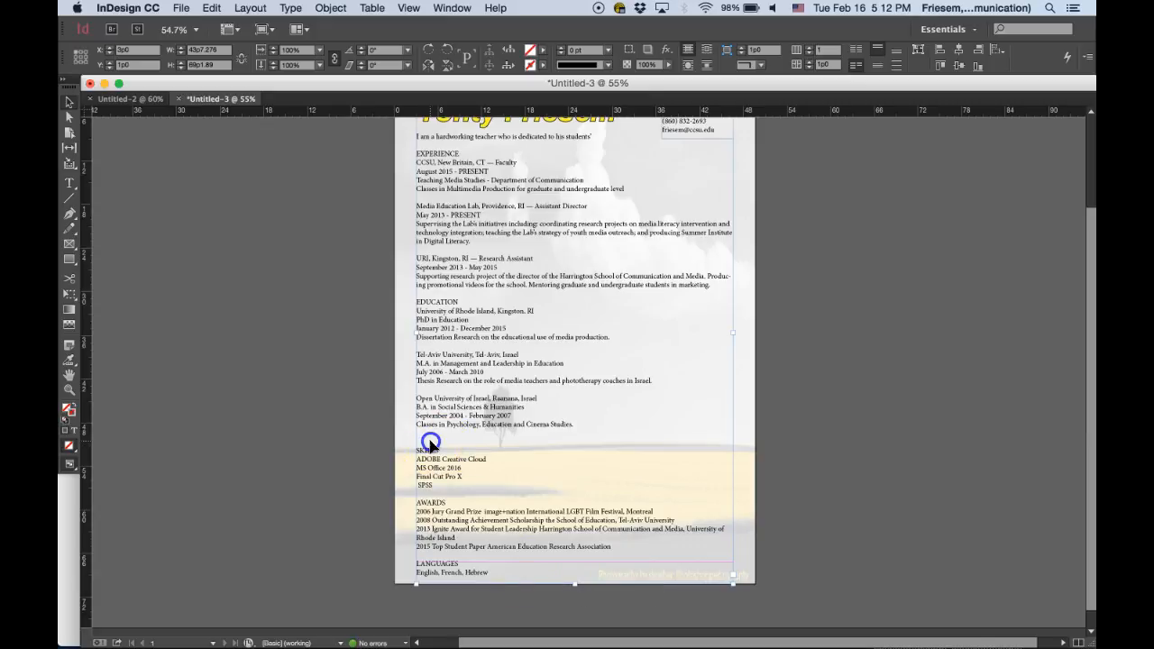
# Delete the extra blank line above the SKILLS heading, leaving a single empty line there
pyautogui.click(63, 254)
pyautogui.click(69, 183)
pyautogui.click(420, 442)
pyautogui.press('BackSpace')
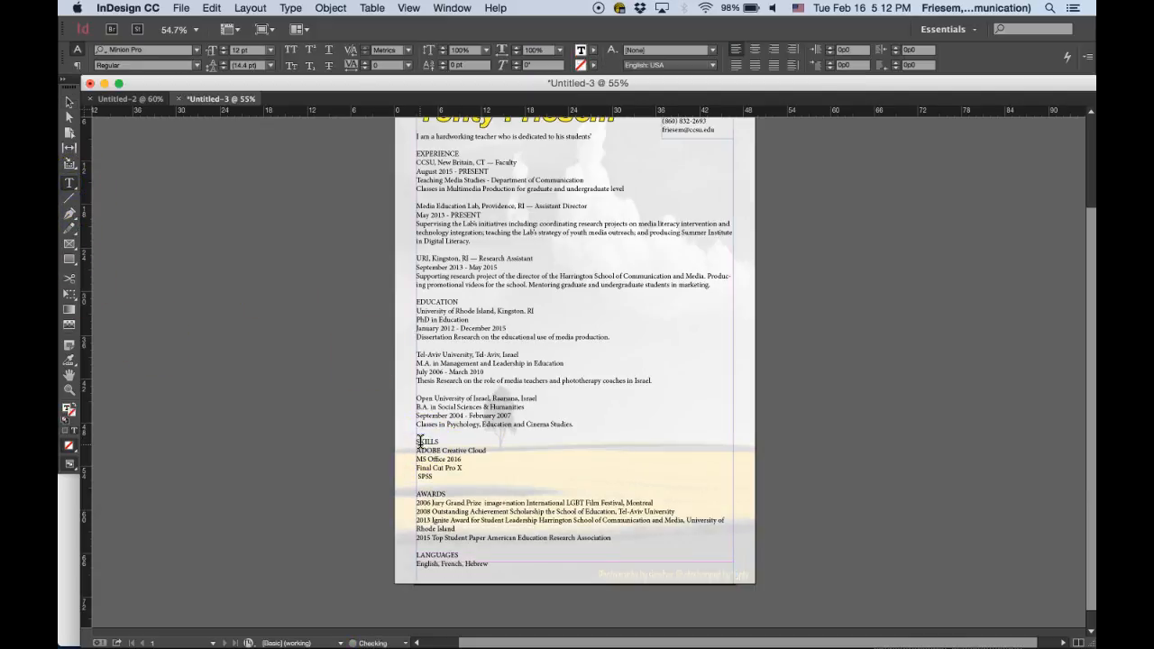
pyautogui.click(578, 600)
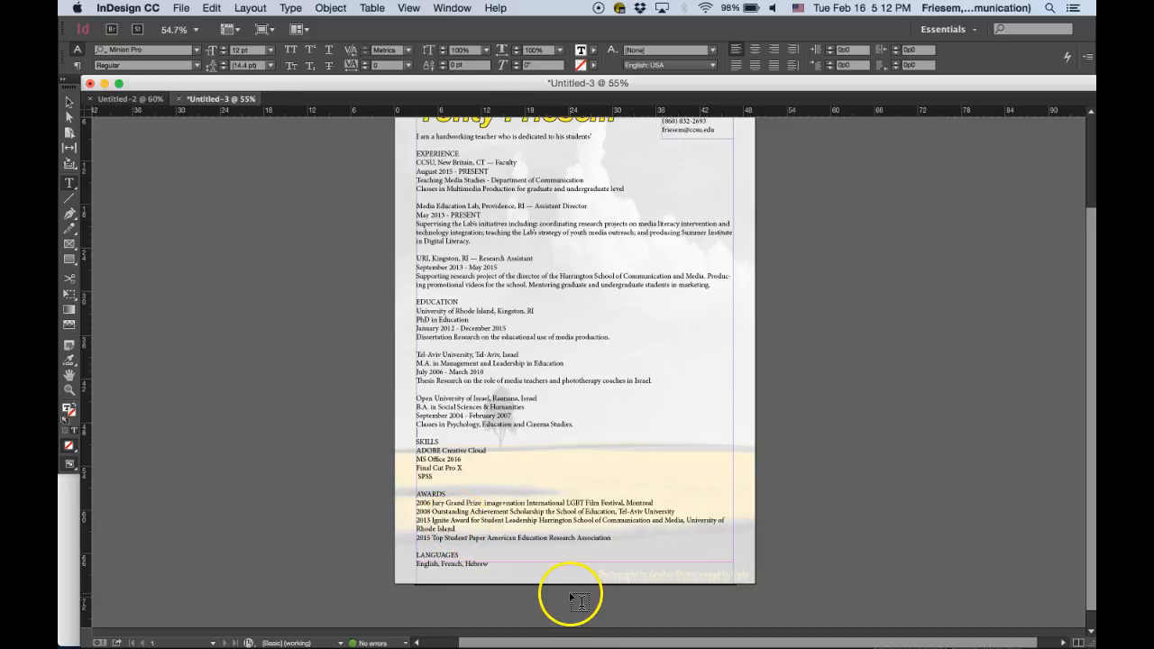
# Give the EXPERIENCE heading a yellow fill (C=0 M=0 Y=100 K=0) and a black stroke
pyautogui.click(474, 352)
pyautogui.scroll(3, 474, 351)
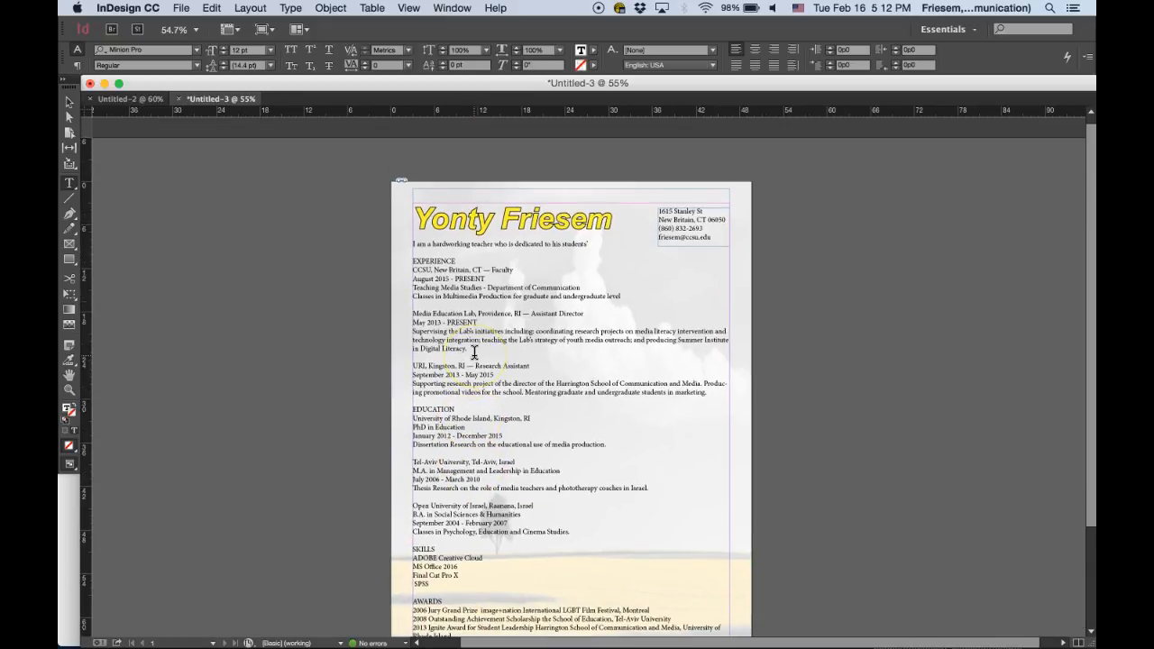
pyautogui.moveTo(458, 262); pyautogui.dragTo(418, 261)
pyautogui.click(591, 50)
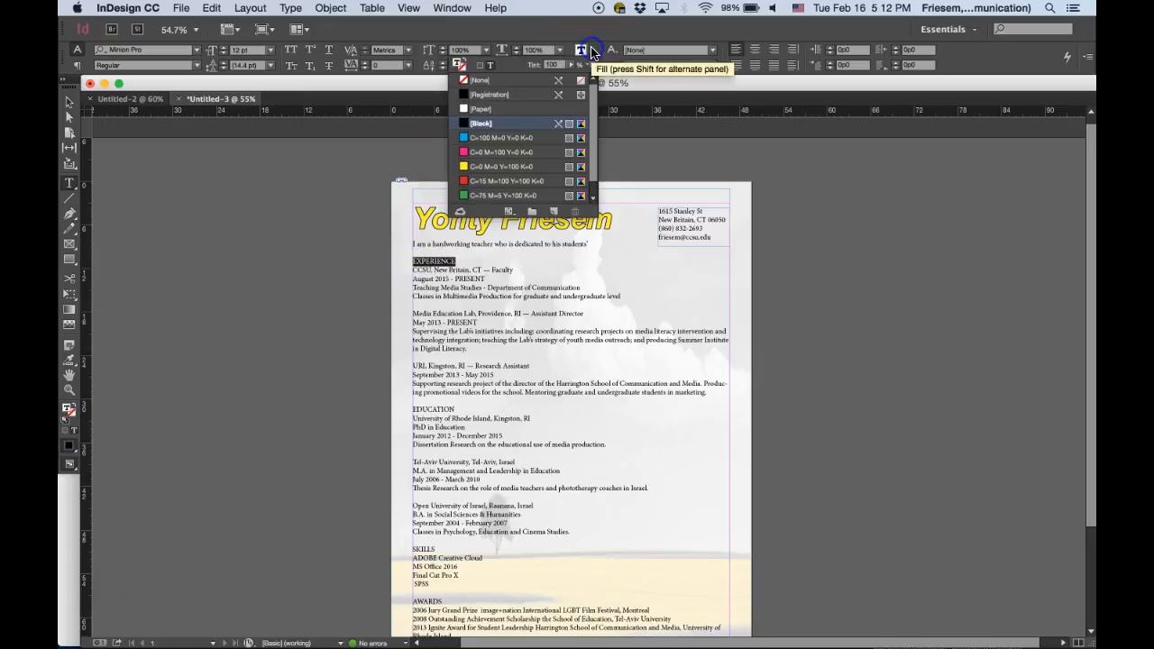
pyautogui.click(478, 166)
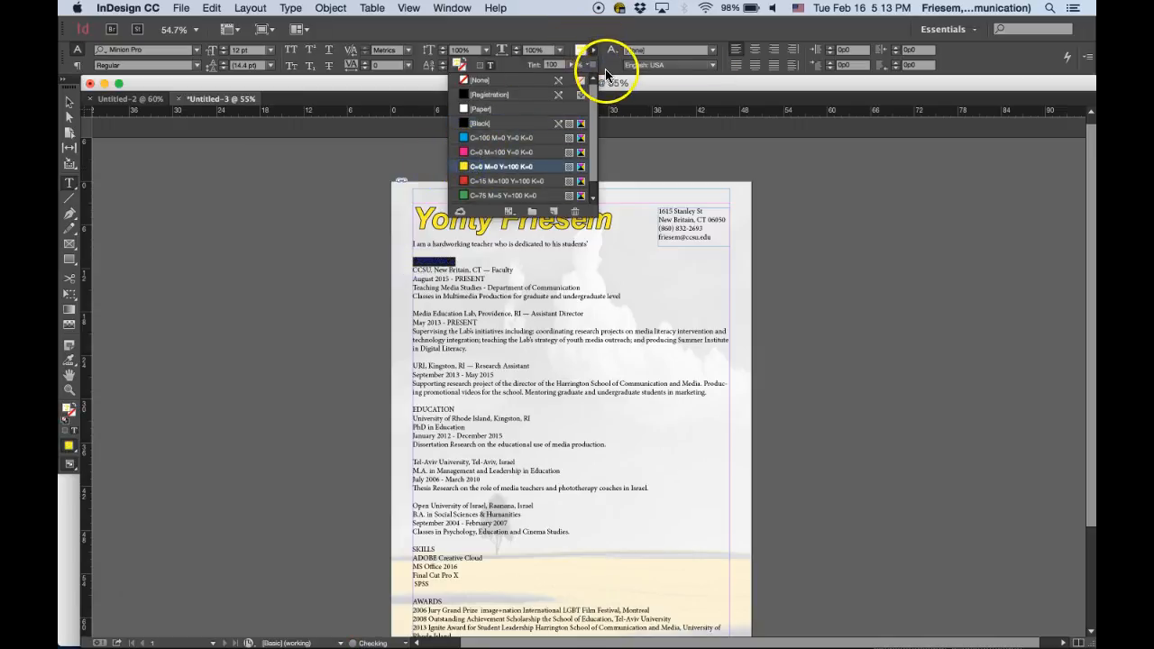
pyautogui.click(600, 68)
pyautogui.click(592, 65)
pyautogui.click(483, 138)
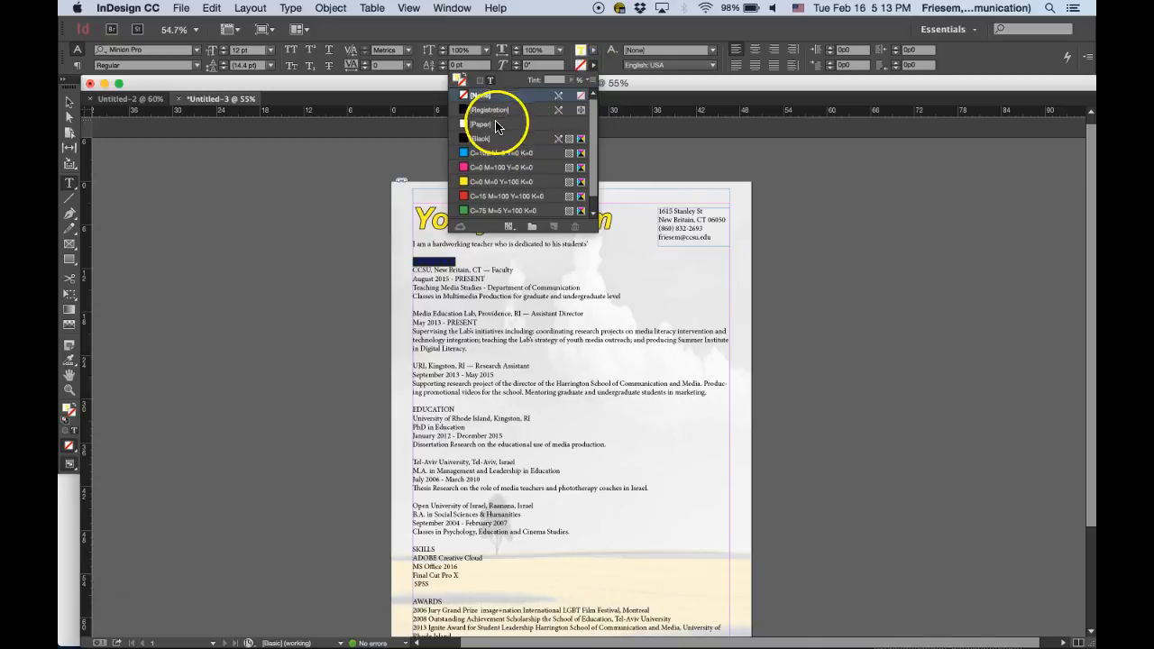
# Apply the yellow C=0 M=0 Y=100 K=0 fill and a black stroke to the EDUCATION heading
pyautogui.moveTo(456, 411); pyautogui.dragTo(406, 410)
pyautogui.click(593, 50)
pyautogui.click(482, 167)
pyautogui.click(591, 57)
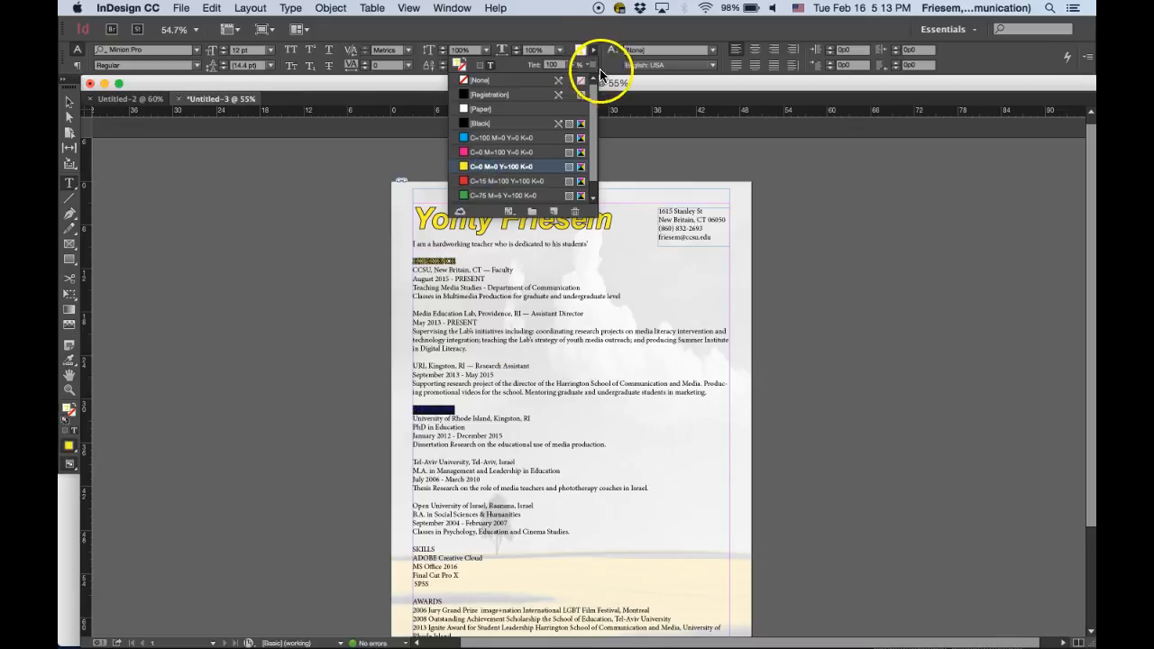
pyautogui.click(594, 65)
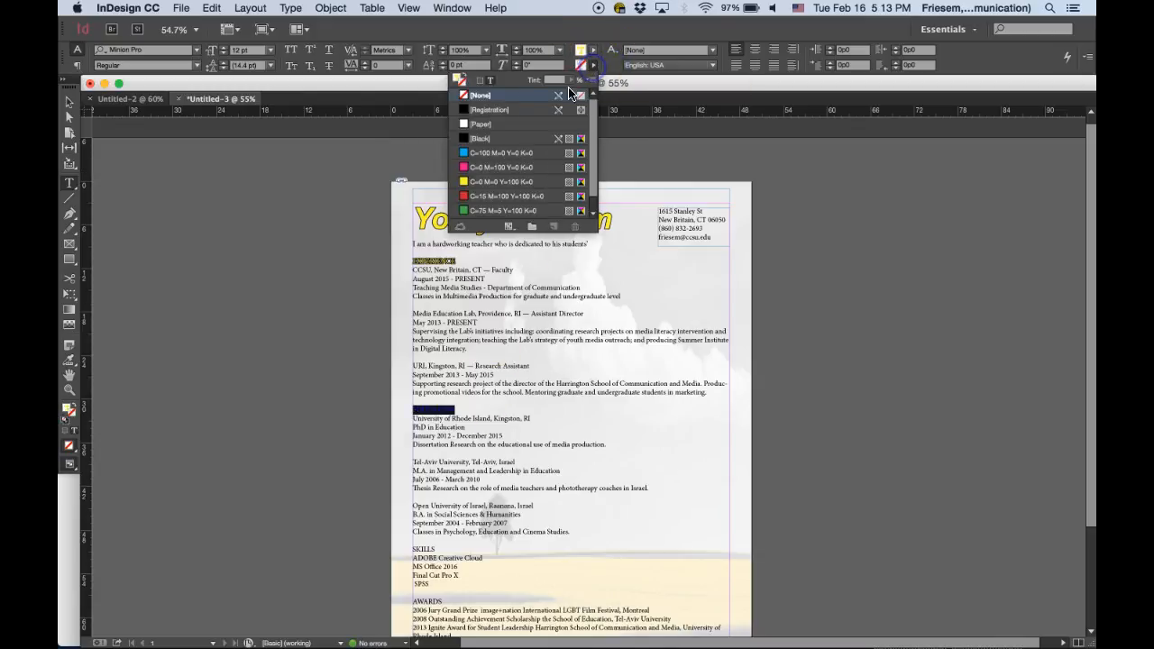
pyautogui.click(509, 138)
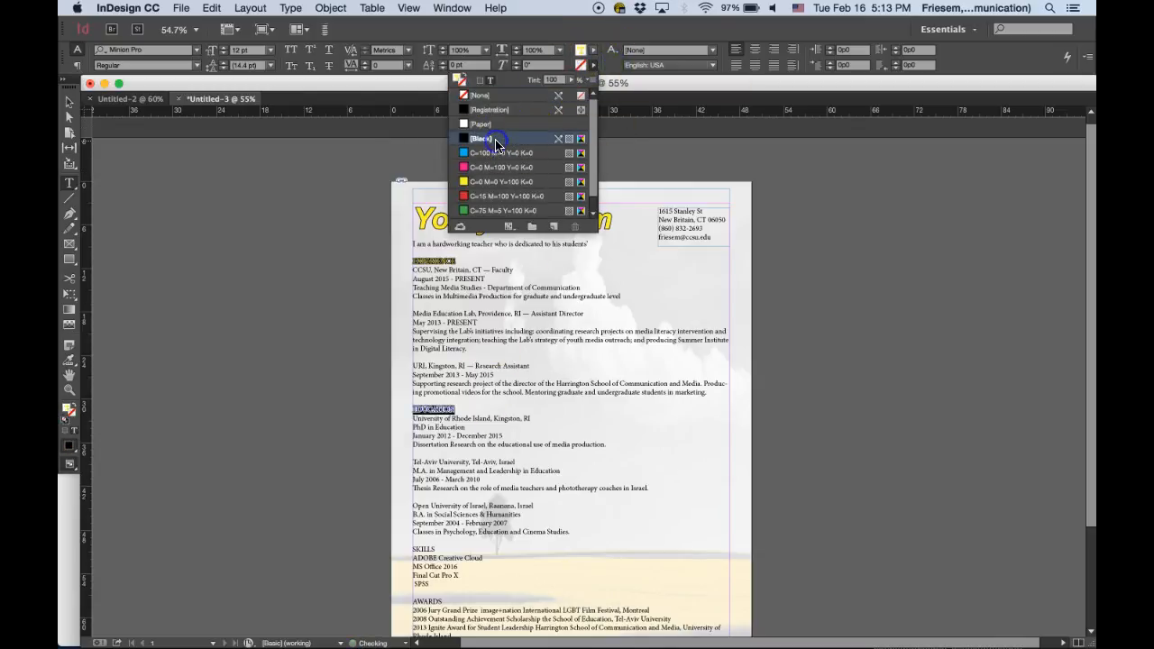
# Color the SKILLS heading with the yellow C=0 M=0 Y=100 K=0 fill and a black stroke
pyautogui.doubleClick(417, 548)
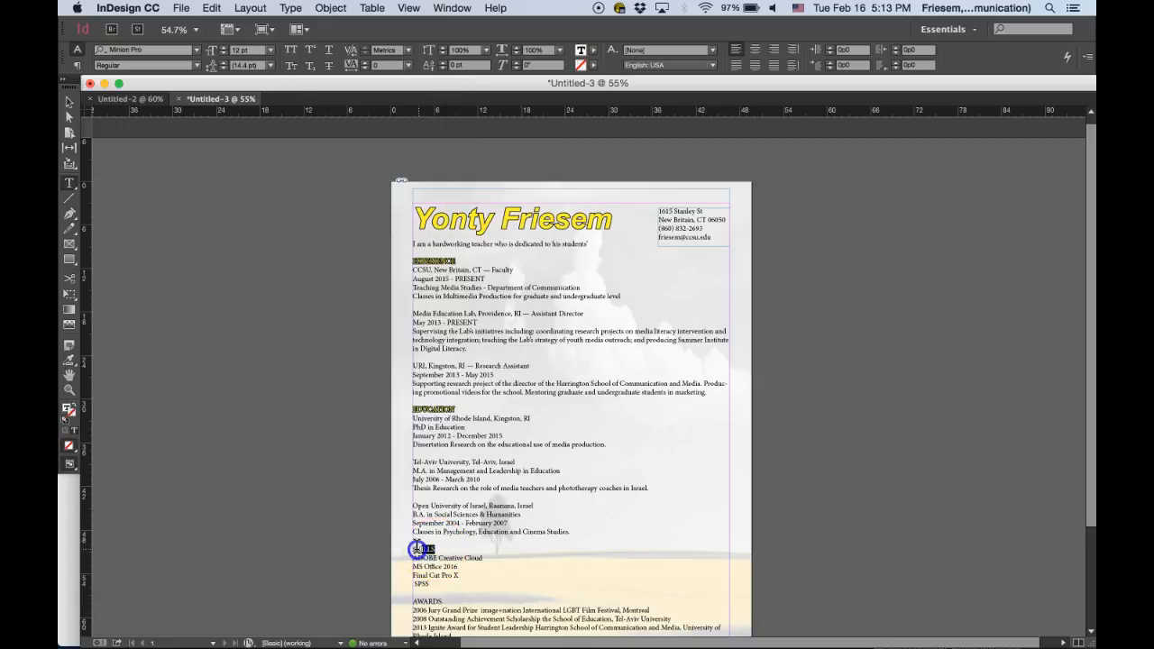
pyautogui.click(593, 50)
pyautogui.click(493, 167)
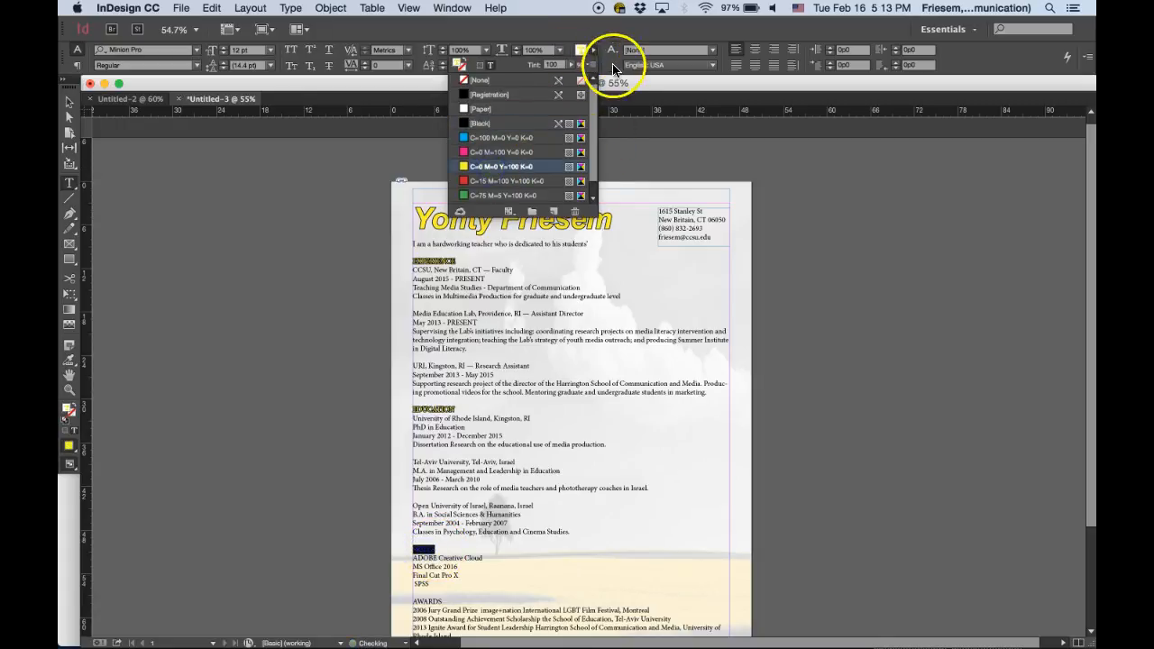
pyautogui.click(595, 66)
pyautogui.click(500, 181)
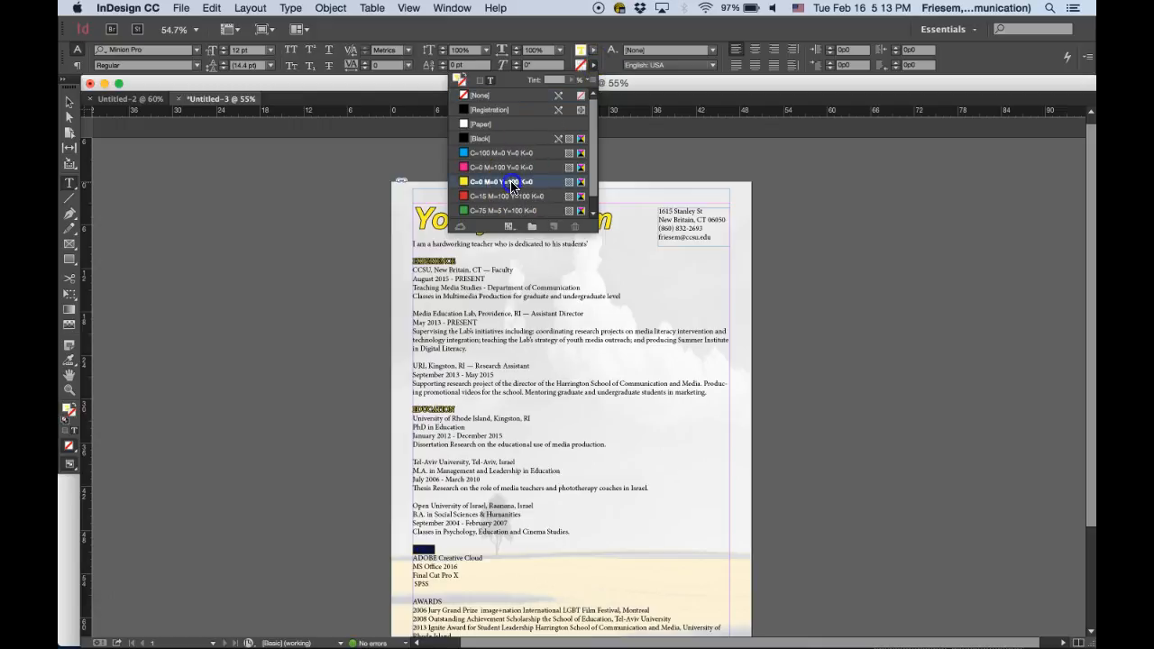
pyautogui.click(496, 141)
pyautogui.click(340, 503)
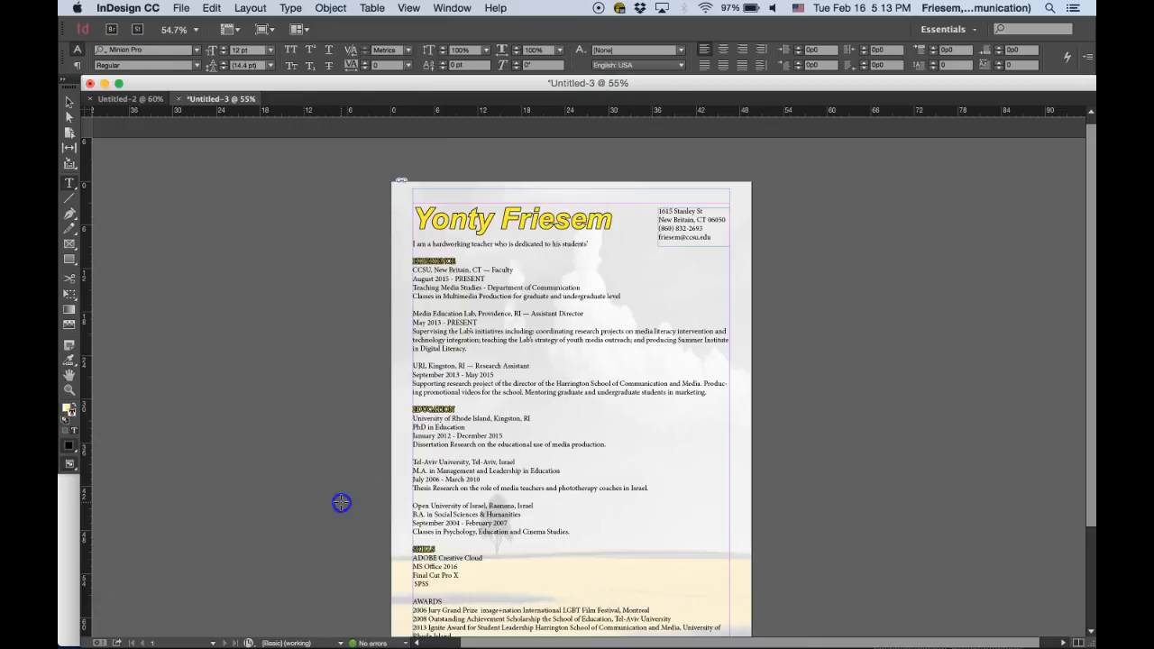
# Set the AWARDS heading's fill to yellow (C=0 M=0 Y=100 K=0) and its stroke to black
pyautogui.scroll(-5, 463, 512)
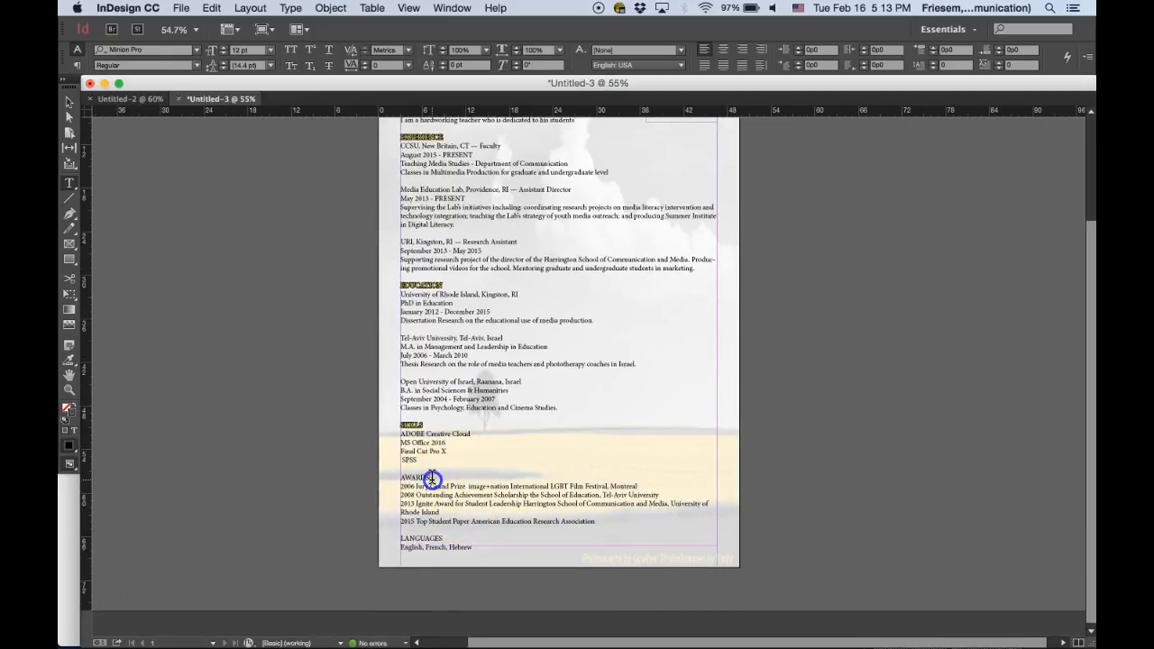
pyautogui.moveTo(433, 477); pyautogui.dragTo(405, 479)
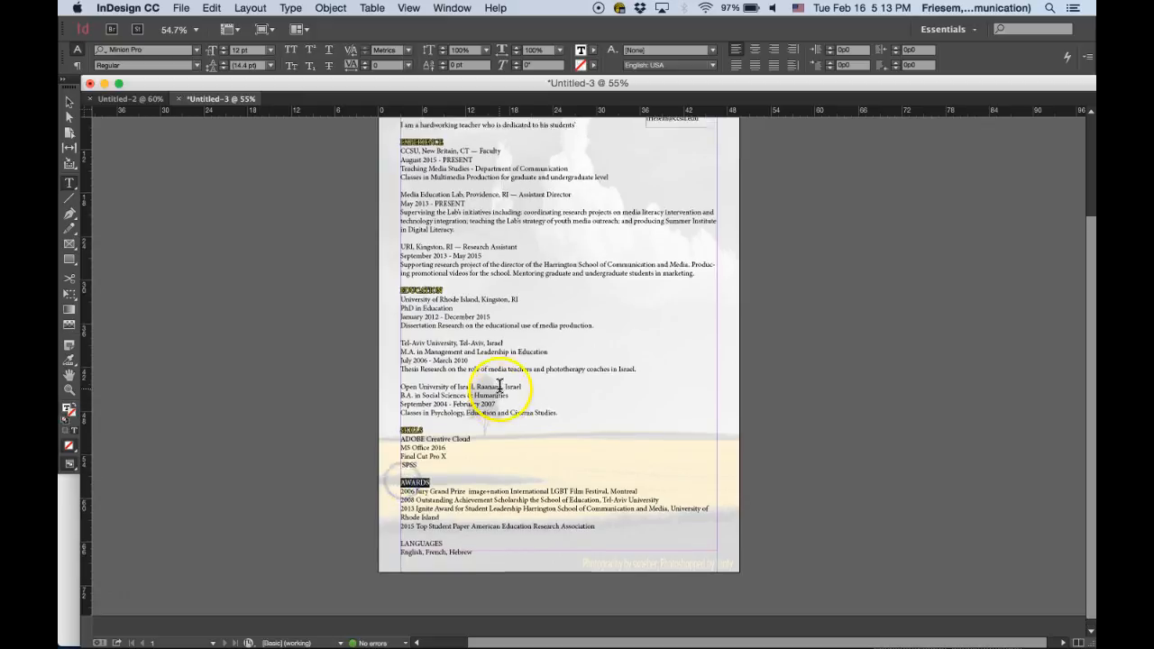
pyautogui.scroll(3, 487, 397)
pyautogui.click(584, 61)
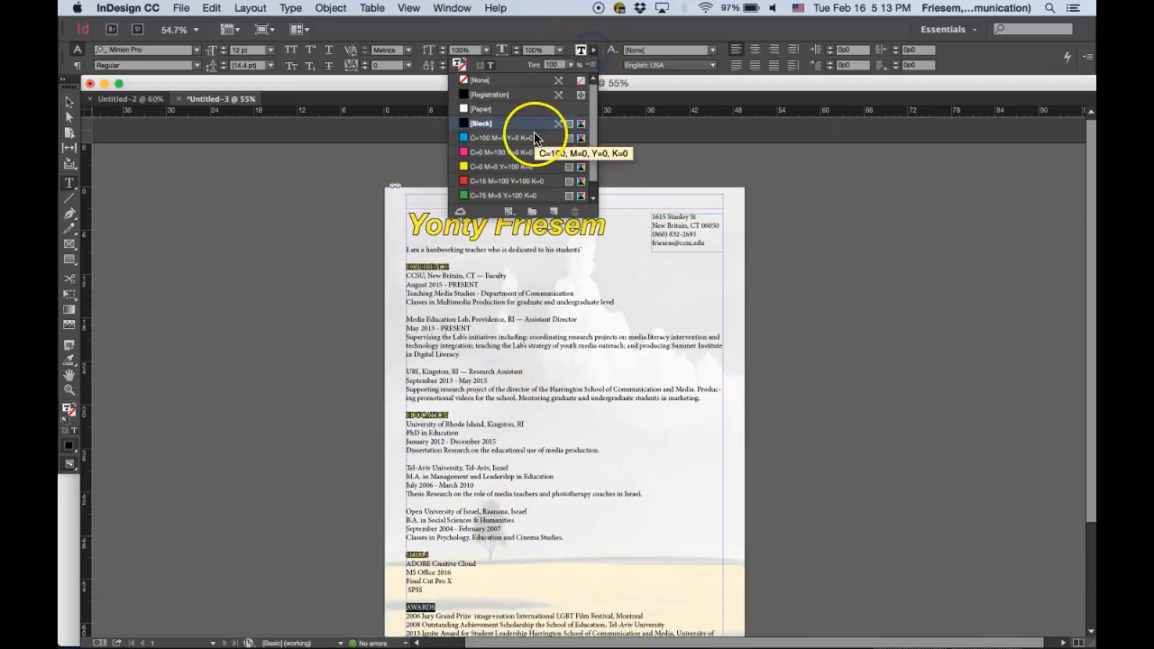
pyautogui.click(503, 167)
pyautogui.click(594, 65)
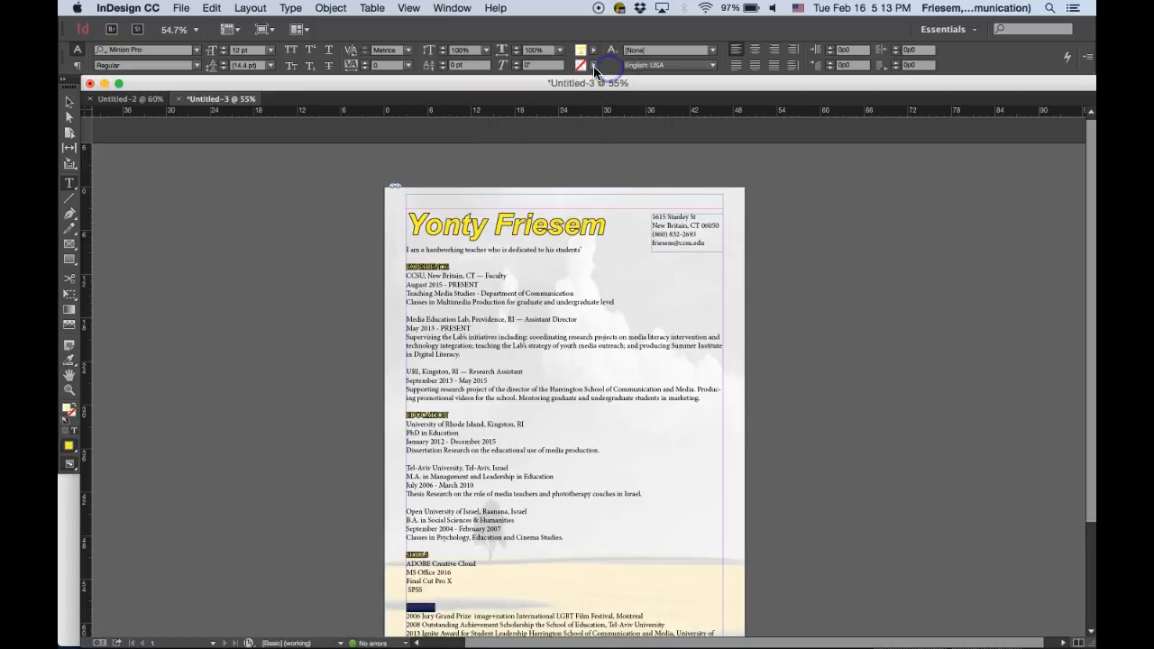
pyautogui.click(530, 138)
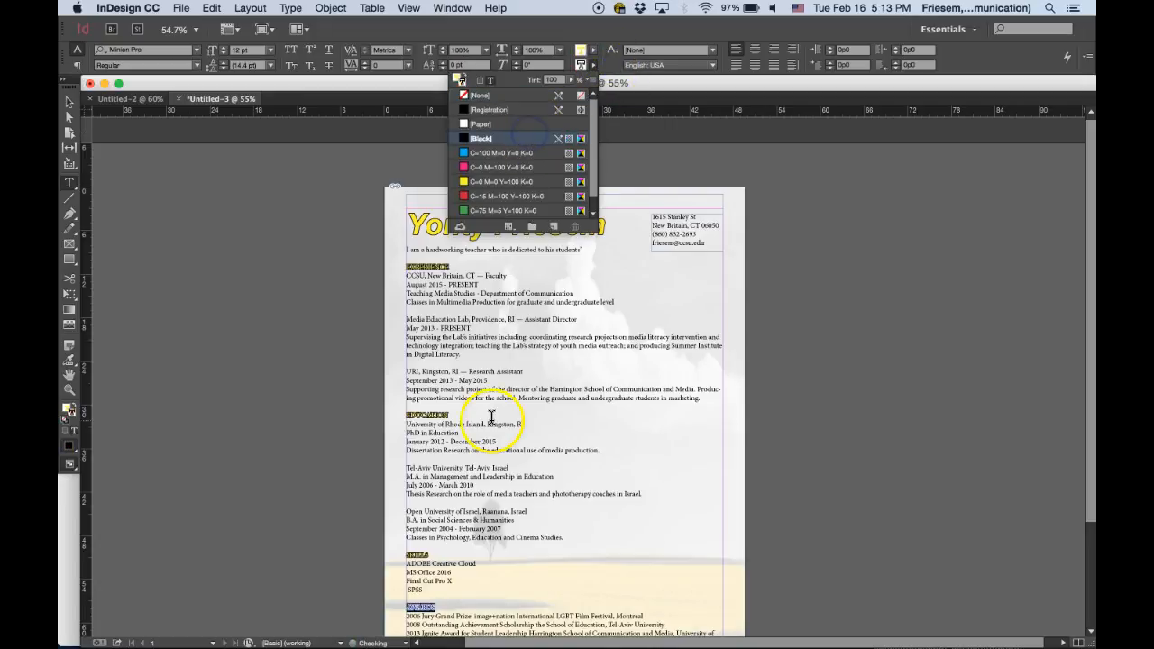
# Style the LANGUAGES heading with a yellow C=0 M=0 Y=100 K=0 fill and a black stroke
pyautogui.scroll(-3, 487, 433)
pyautogui.moveTo(442, 543); pyautogui.dragTo(398, 538)
pyautogui.click(407, 538)
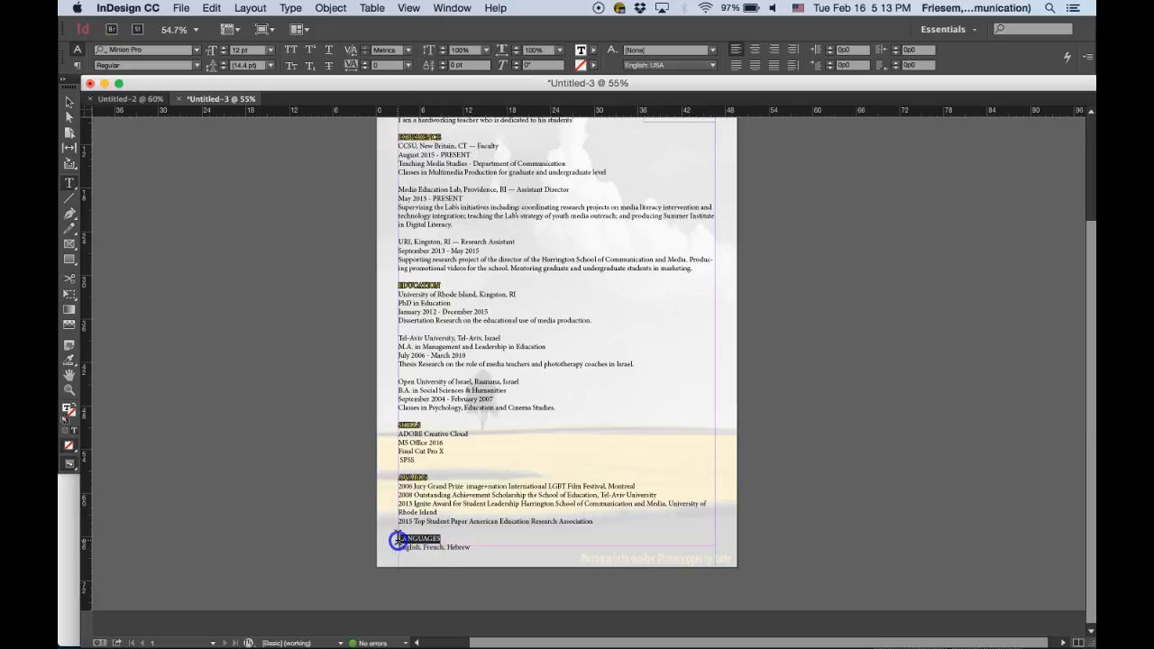
pyautogui.click(592, 50)
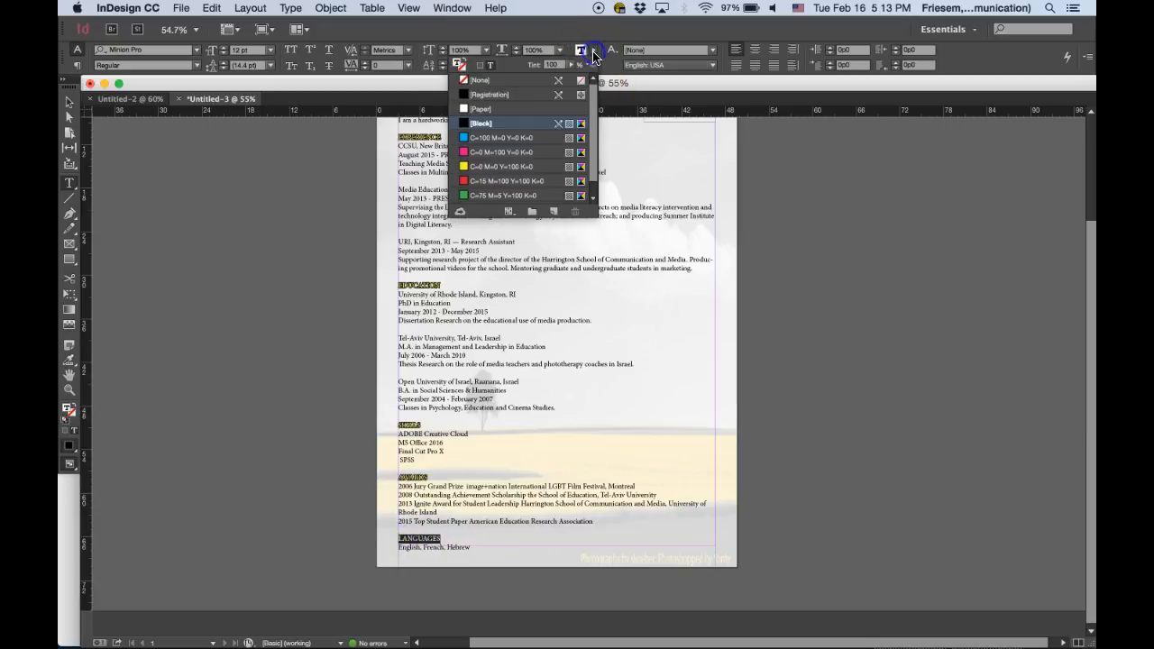
pyautogui.click(503, 166)
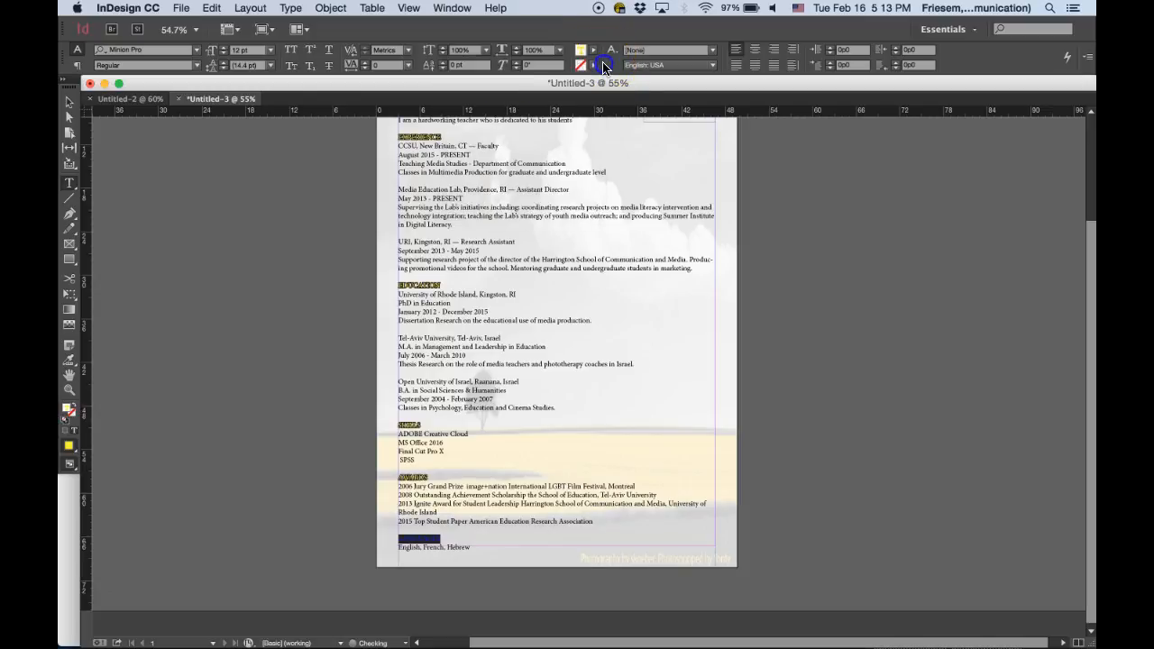
pyautogui.click(592, 67)
pyautogui.click(505, 138)
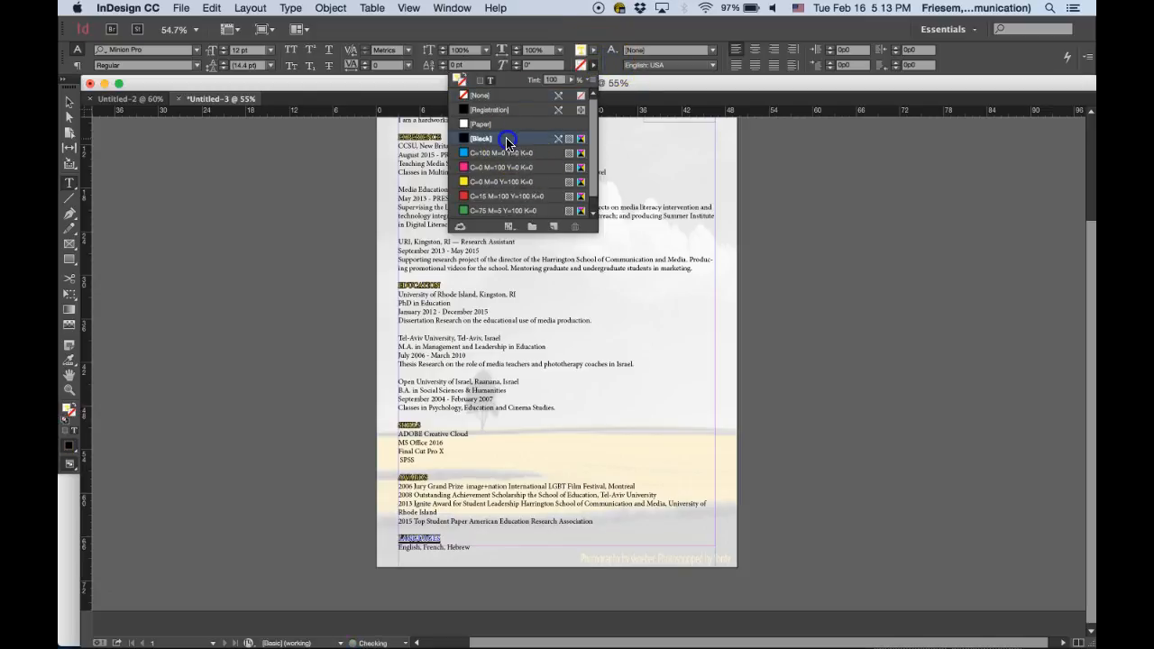
pyautogui.click(647, 336)
pyautogui.scroll(3, 483, 438)
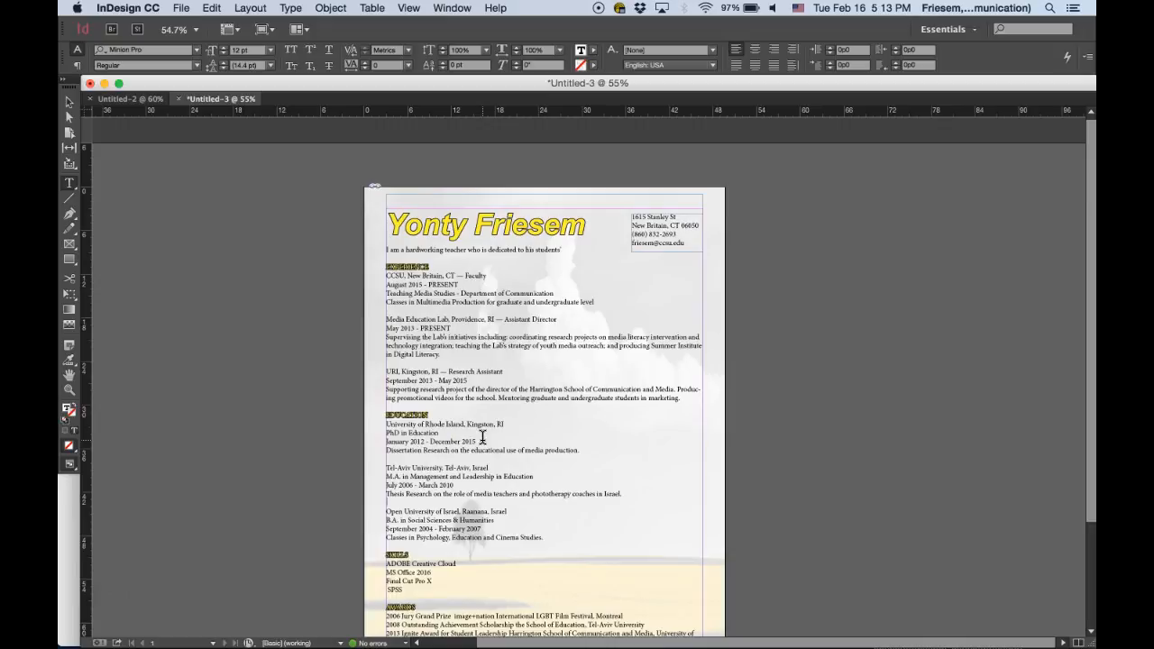
# Place the photo unnamed.jpg from the Desktop at full size on the résumé page
pyautogui.click(505, 297)
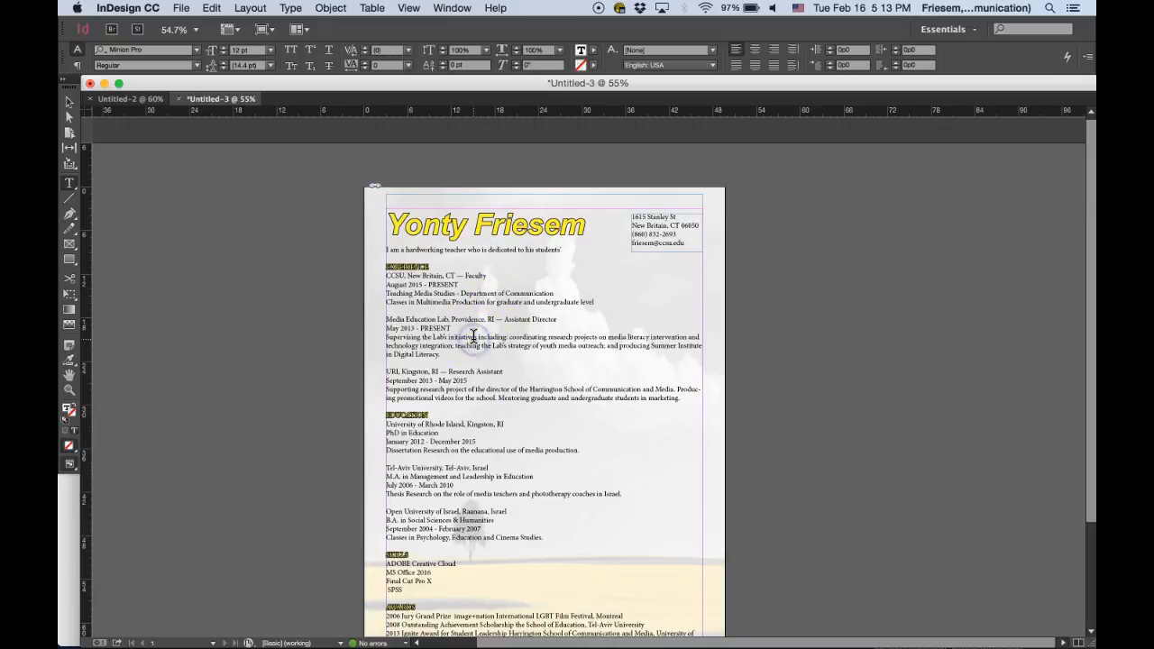
pyautogui.scroll(-5, 473, 338)
pyautogui.scroll(2, 473, 337)
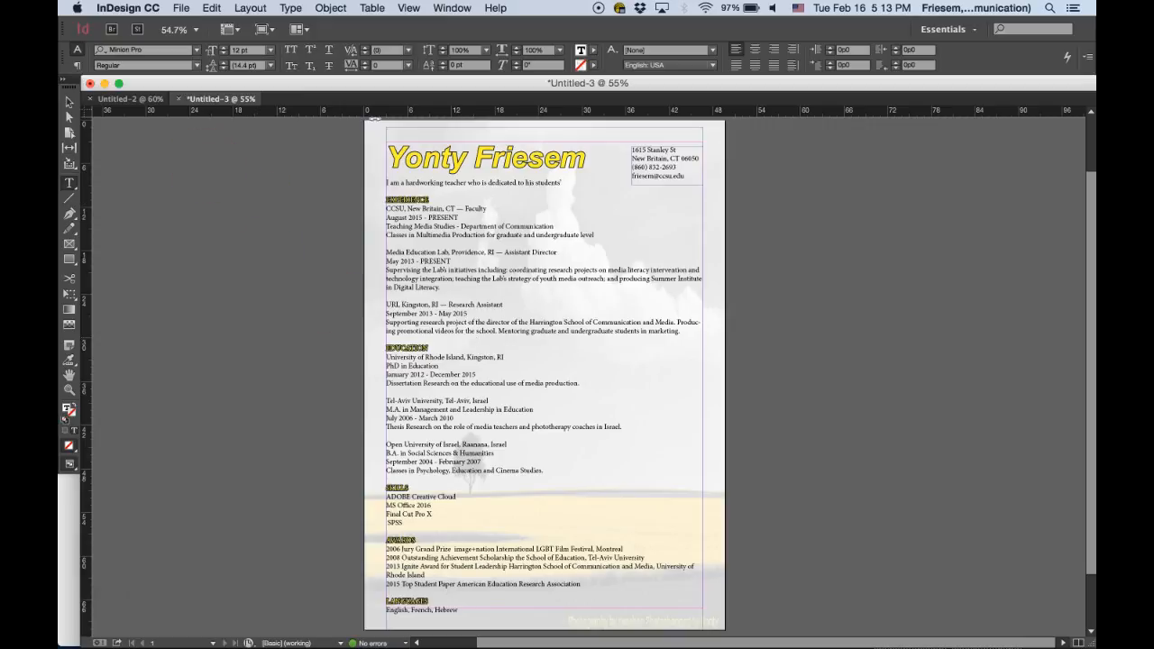
pyautogui.click(183, 9)
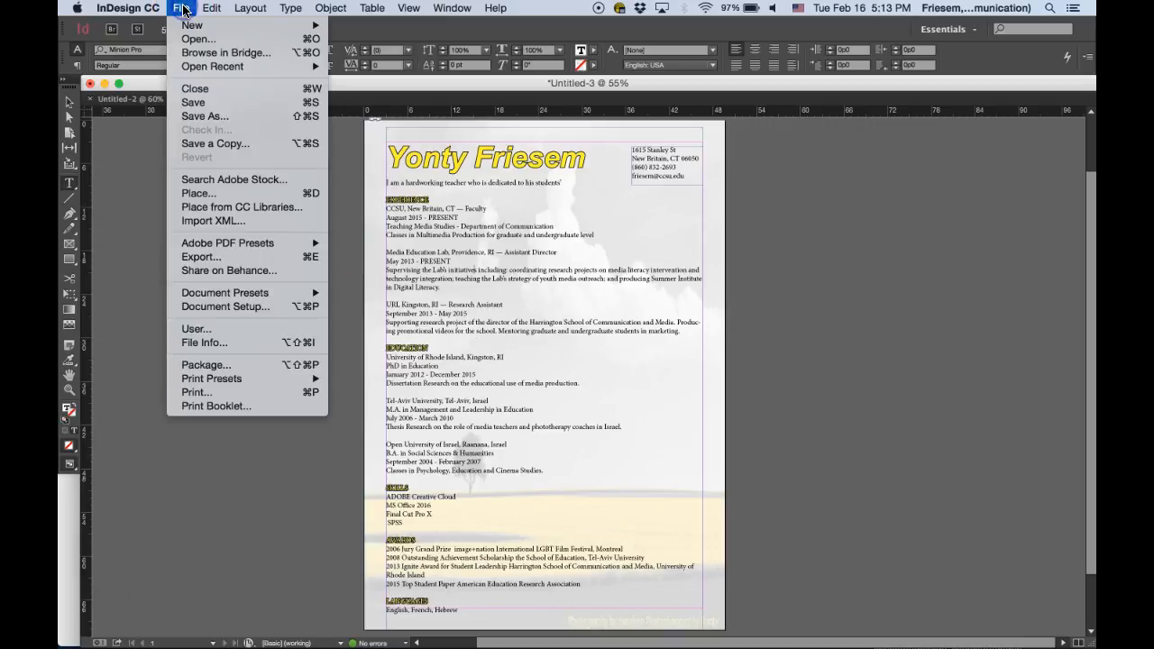
pyautogui.click(202, 193)
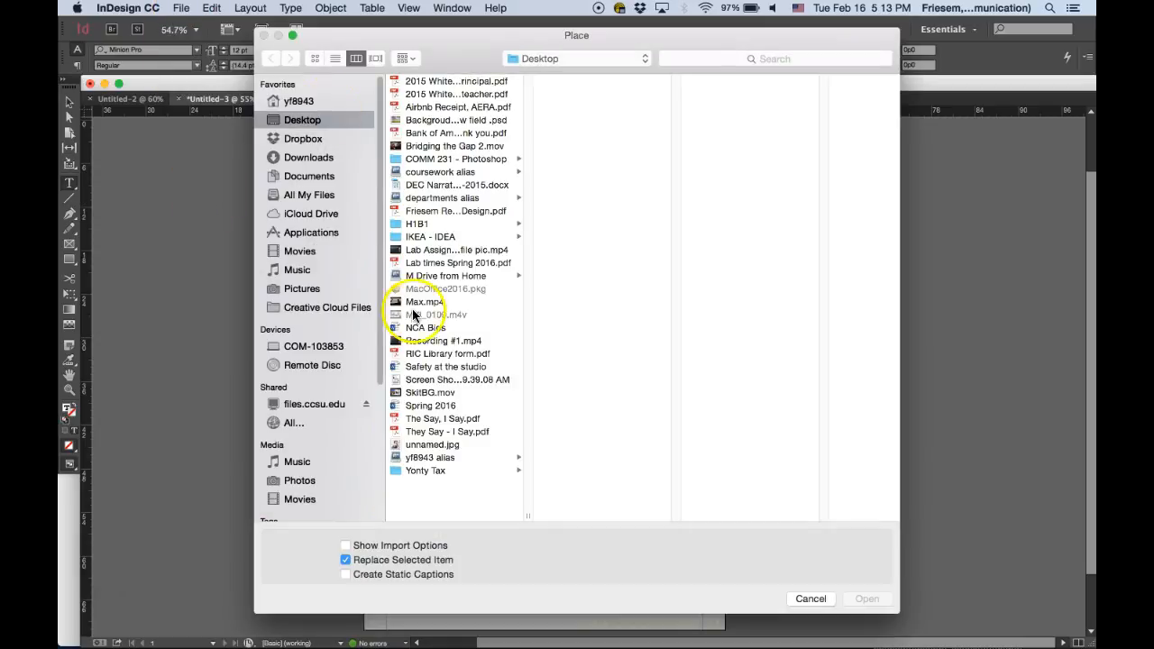
pyautogui.click(433, 445)
pyautogui.click(870, 598)
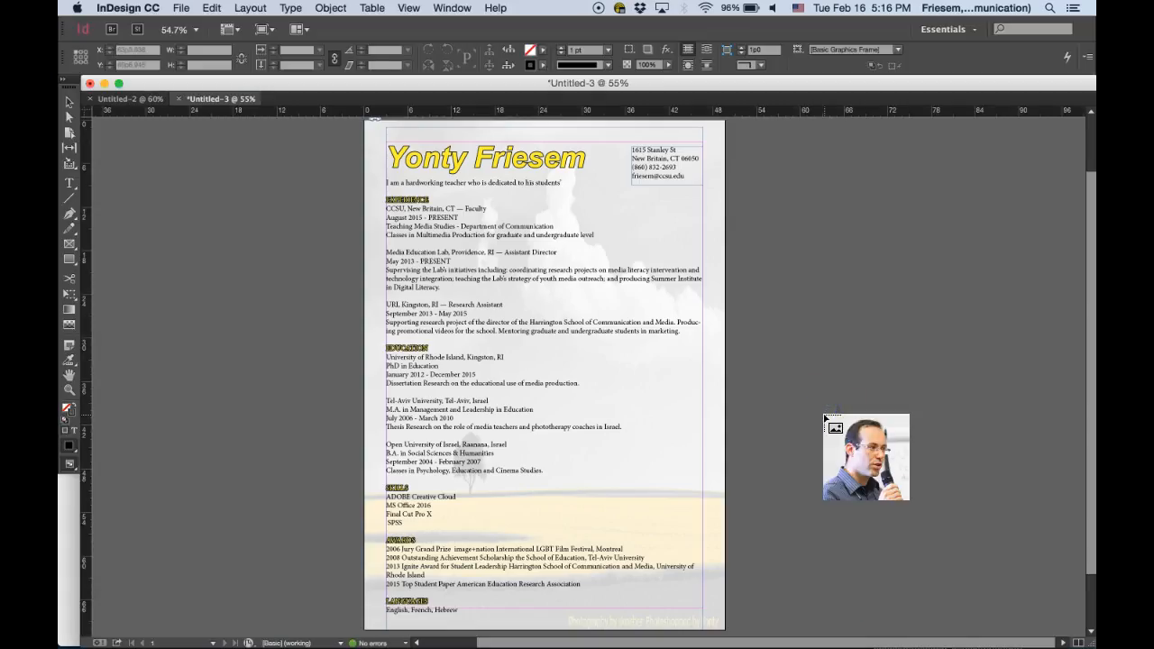
pyautogui.click(594, 306)
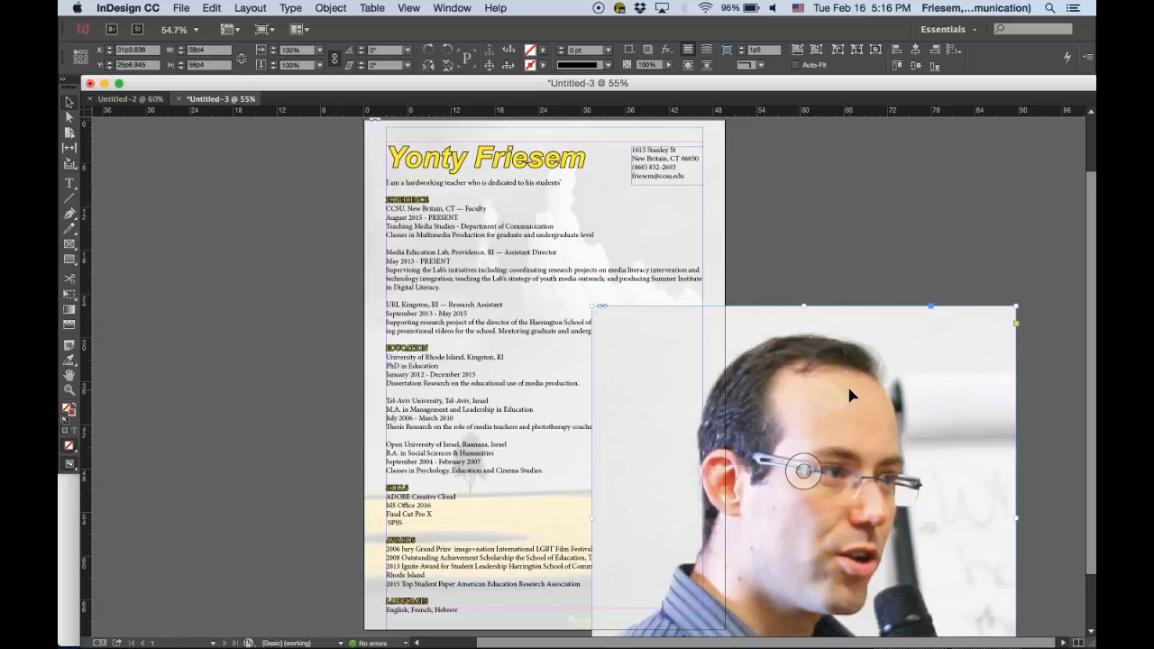
# Scale the portrait proportionally to about 9p9 square and position it directly below the contact block, flush with the page margin
pyautogui.moveTo(849, 395); pyautogui.dragTo(834, 300)
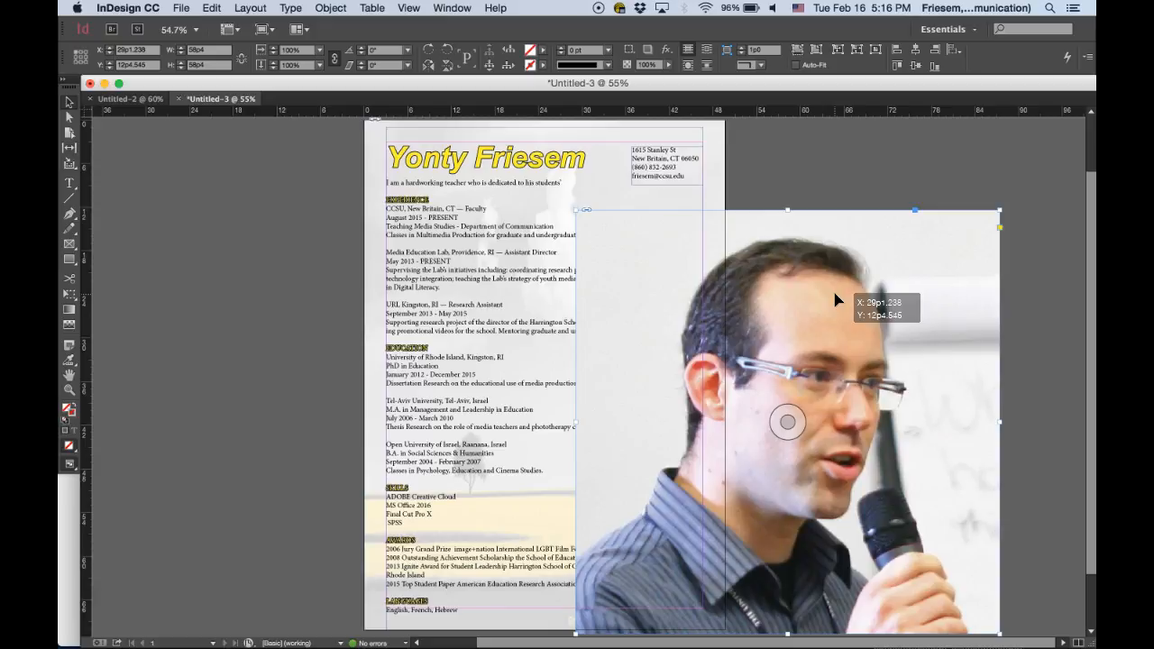
pyautogui.moveTo(1001, 210); pyautogui.dragTo(681, 493)
pyautogui.moveTo(620, 529); pyautogui.dragTo(603, 222)
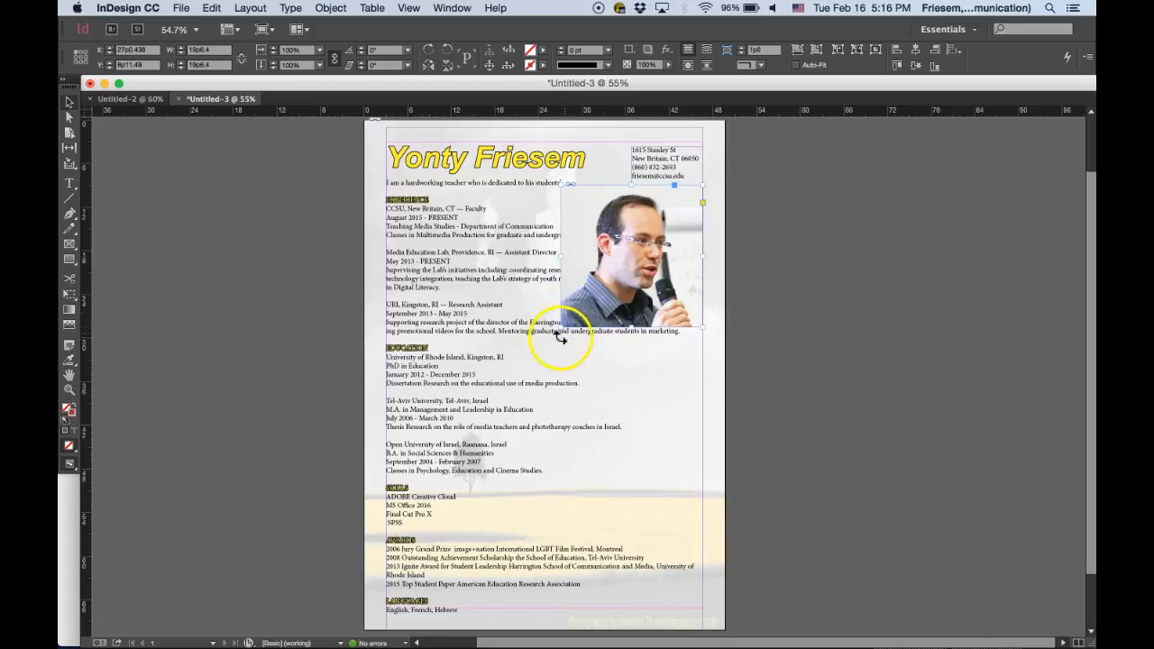
pyautogui.moveTo(560, 326); pyautogui.dragTo(631, 242)
pyautogui.click(724, 250)
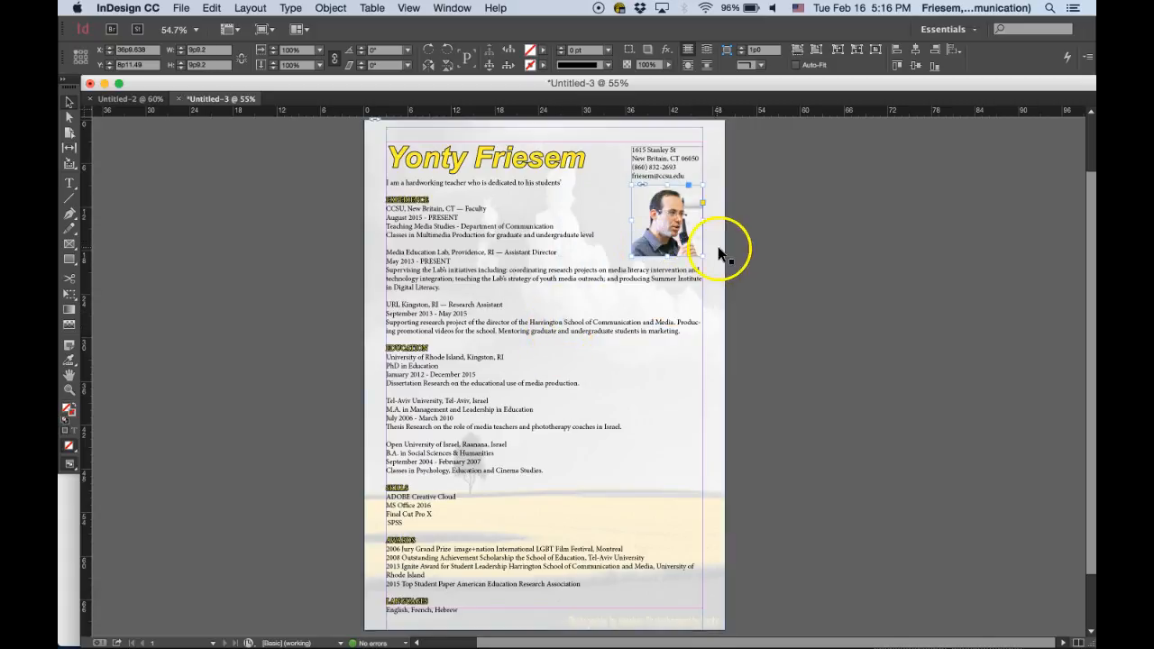
# Flip the portrait image horizontally and move the flipped picture back inside its frame below the contact block
pyautogui.click(669, 213)
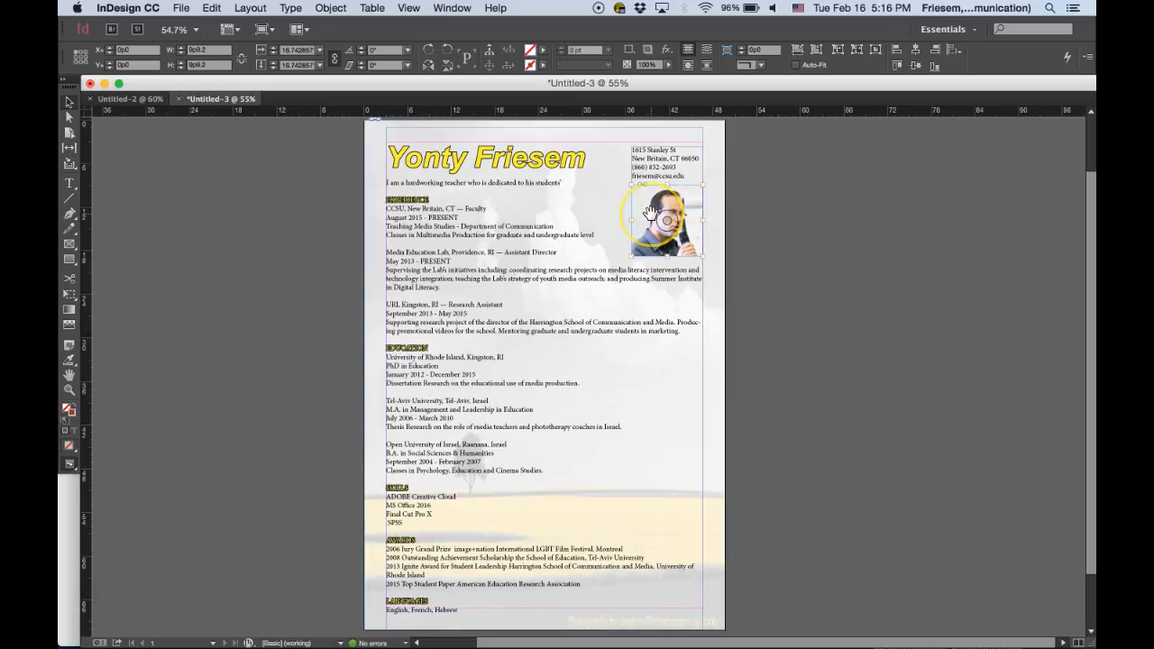
pyautogui.rightClick(650, 214)
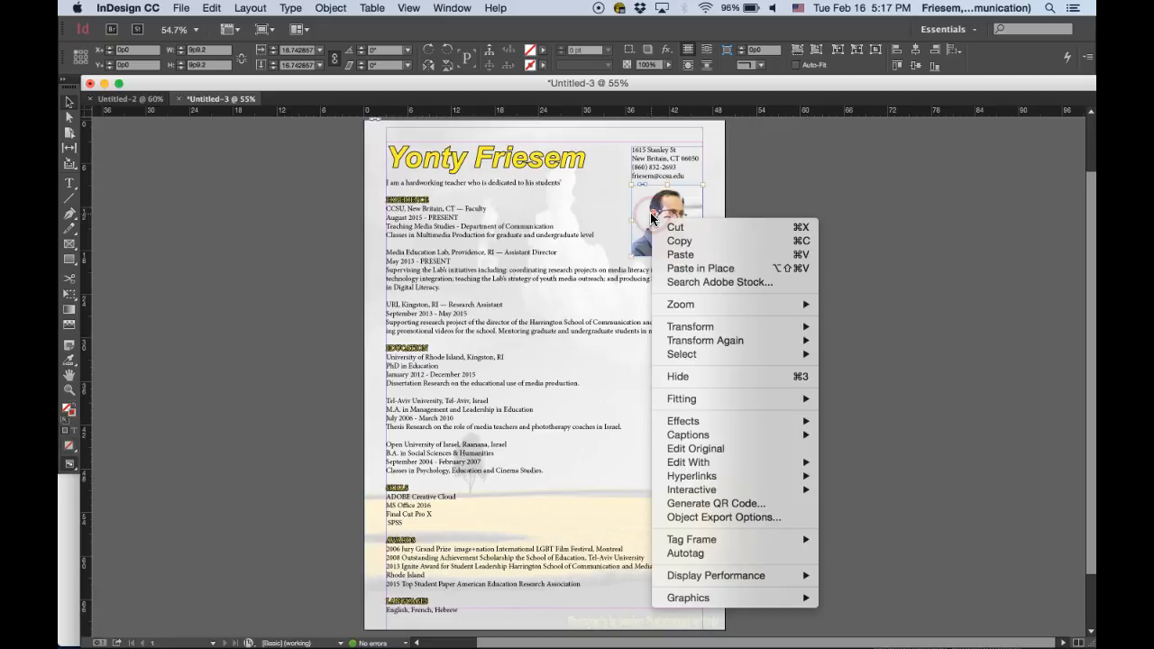
pyautogui.moveTo(709, 332)
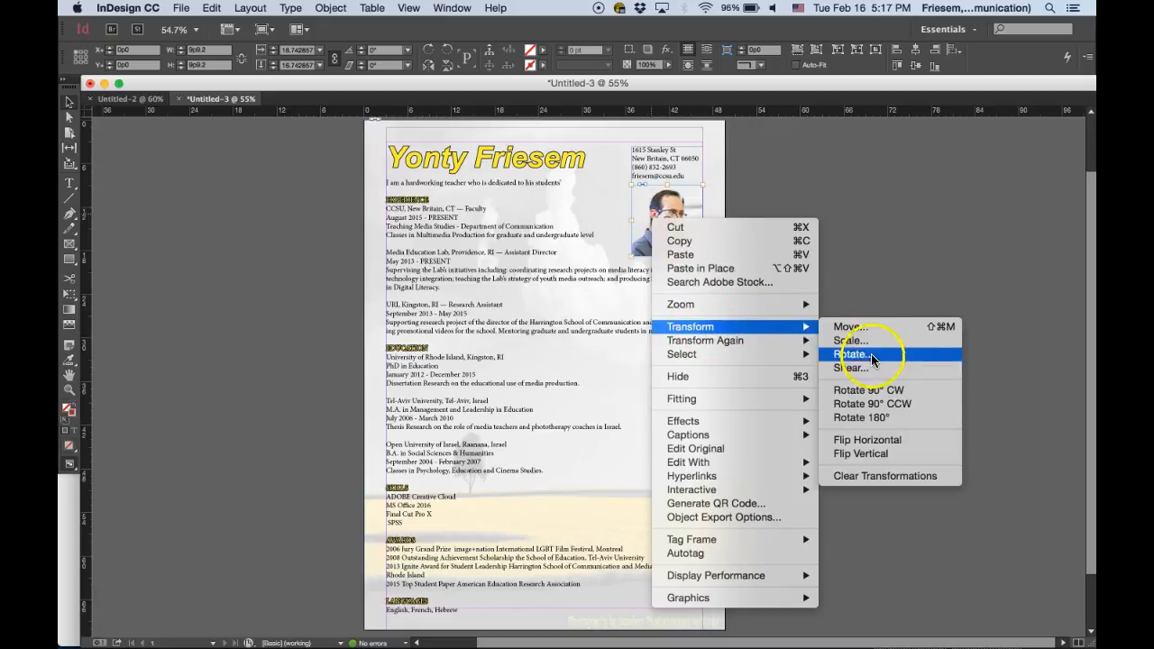
pyautogui.click(879, 440)
pyautogui.click(605, 239)
pyautogui.click(72, 109)
pyautogui.click(597, 217)
pyautogui.moveTo(597, 216); pyautogui.dragTo(669, 221)
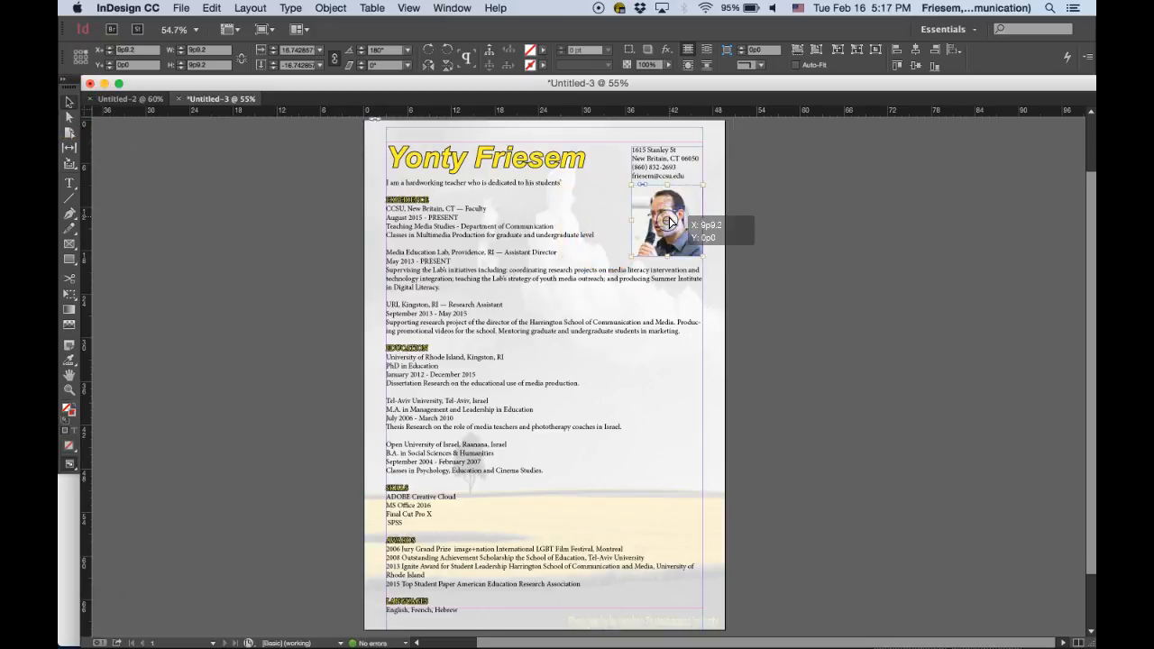
pyautogui.click(762, 236)
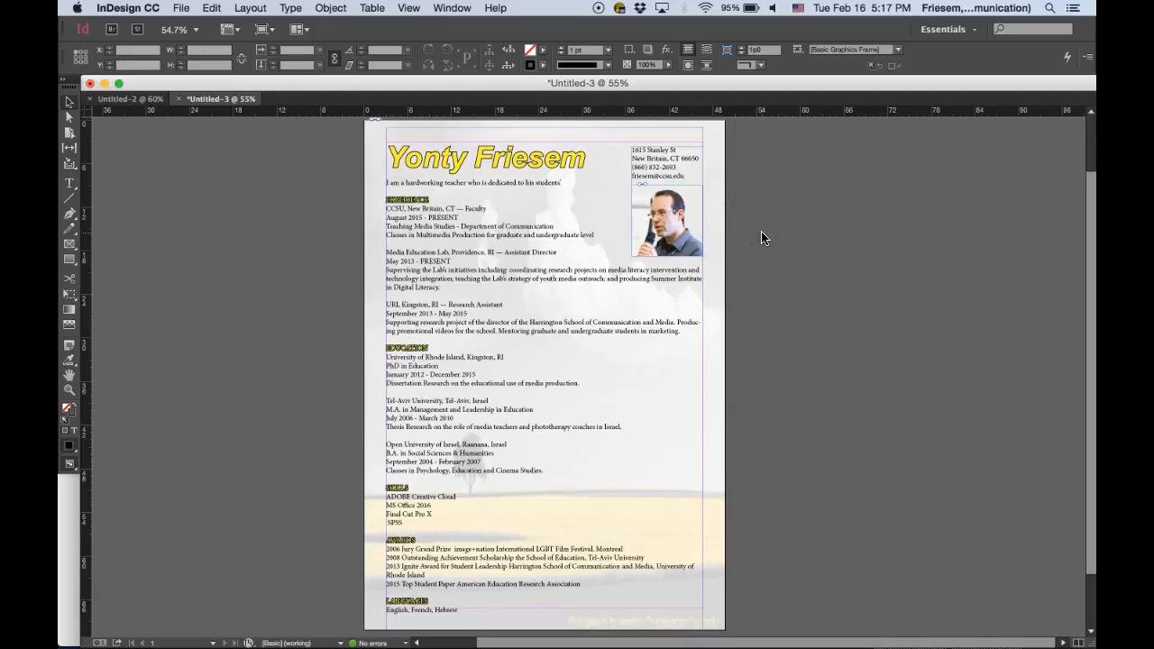
# Save the résumé to the Desktop as an InDesign CC 2015 document, named with the owner's surname followed by "Resume InDesign"
pyautogui.click(180, 8)
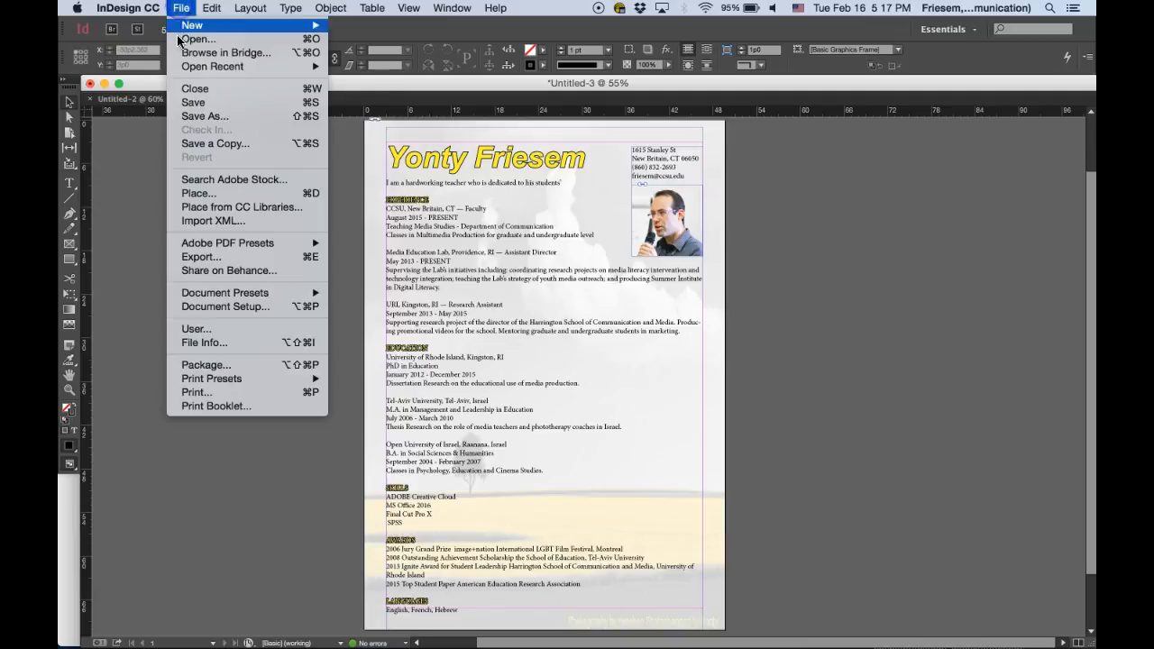
pyautogui.click(219, 119)
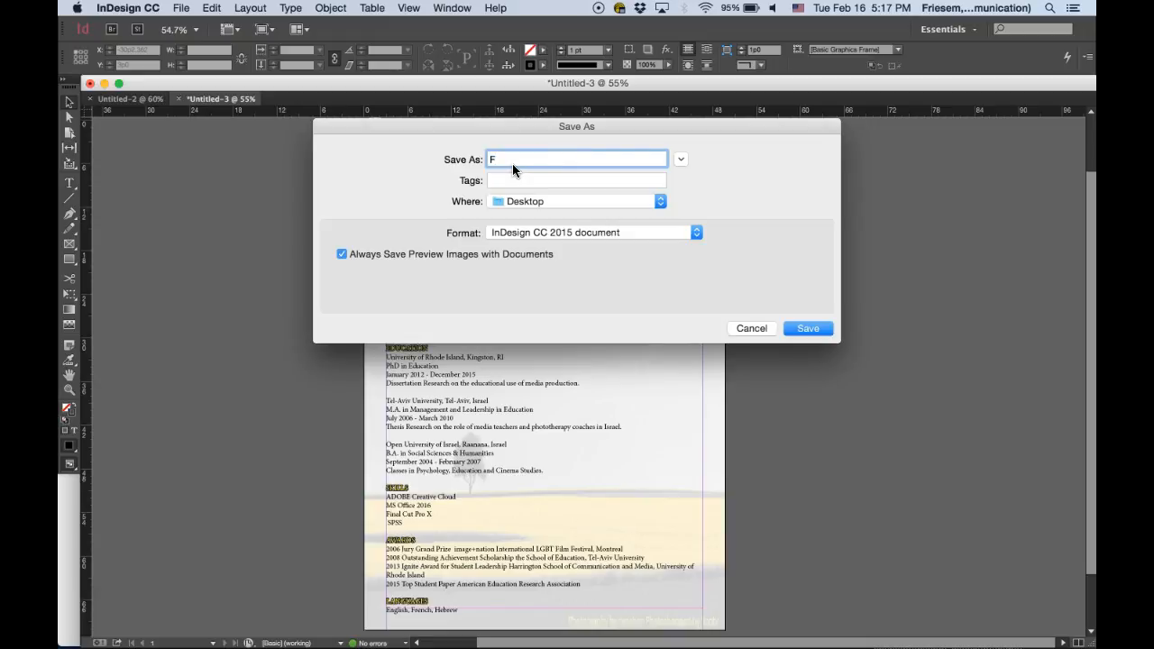
pyautogui.write('Friesem Resume InDesign')
pyautogui.click(810, 329)
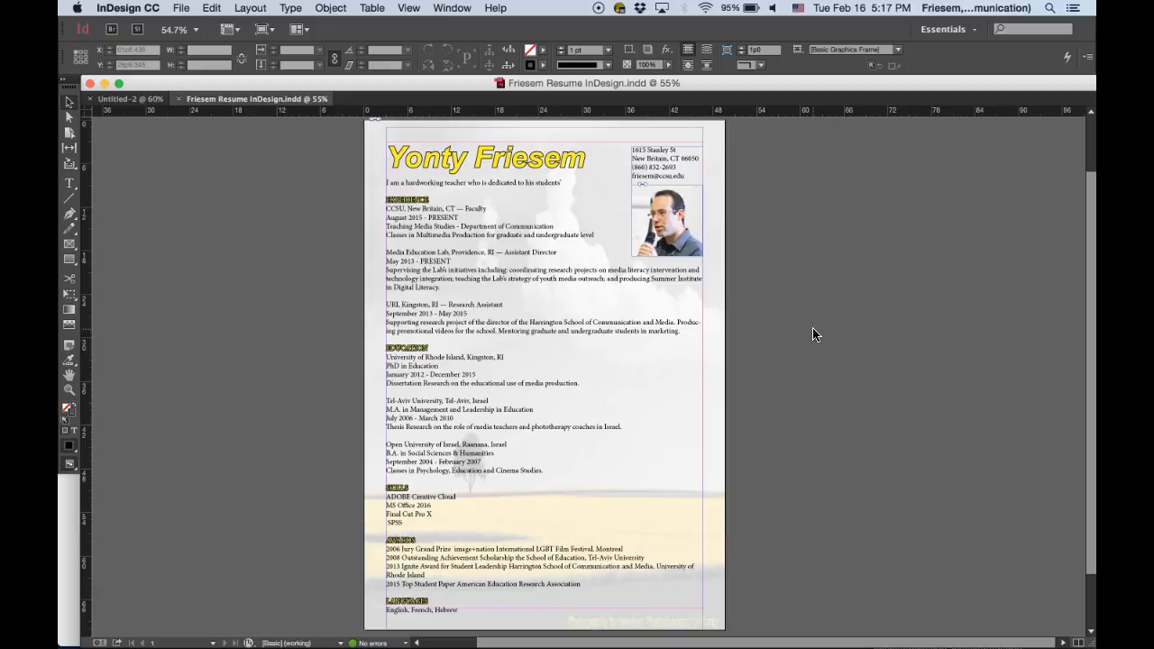
# Export the résumé to the Desktop as Adobe PDF (Print) using the High Quality Print preset for all pages
pyautogui.click(180, 8)
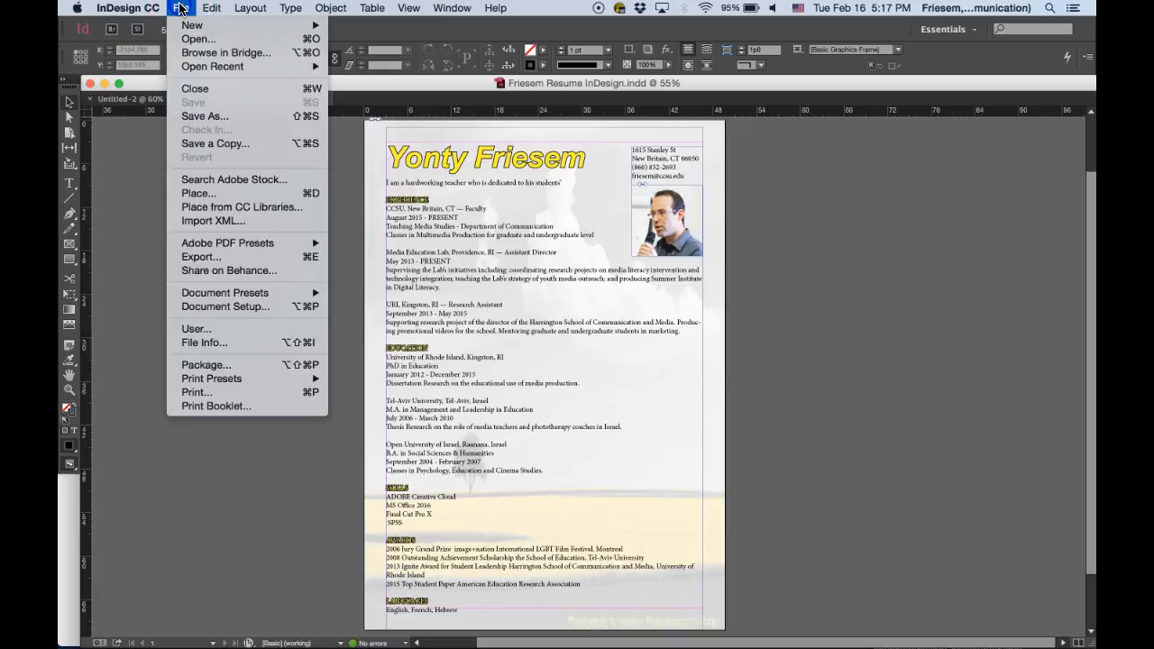
pyautogui.click(220, 257)
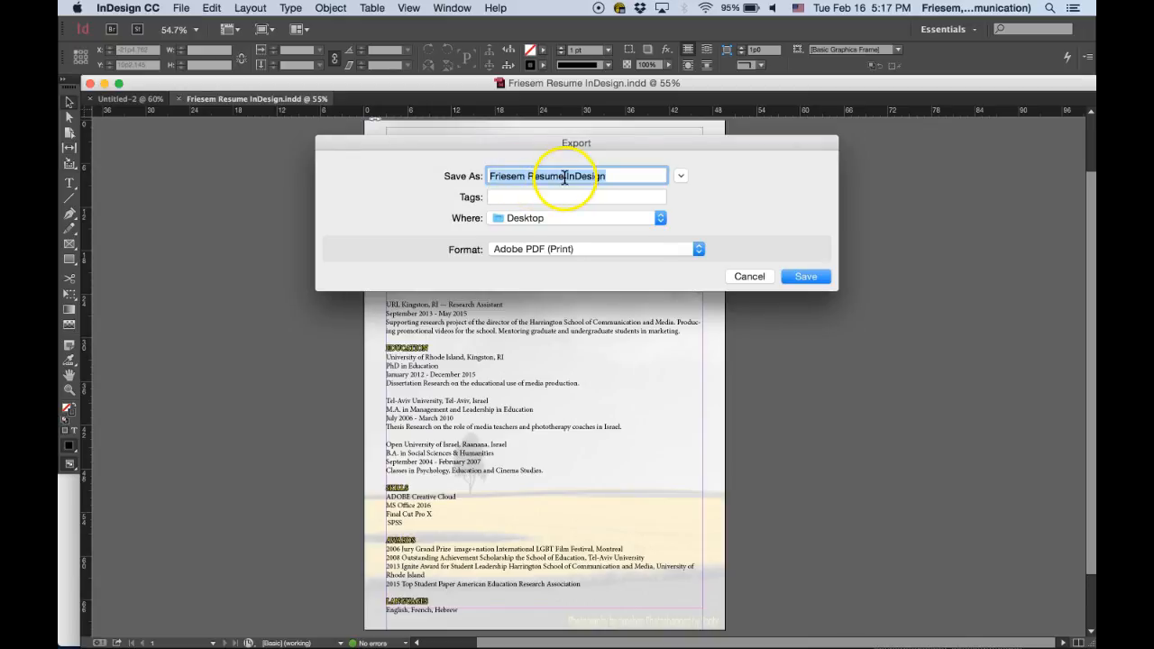
pyautogui.click(808, 279)
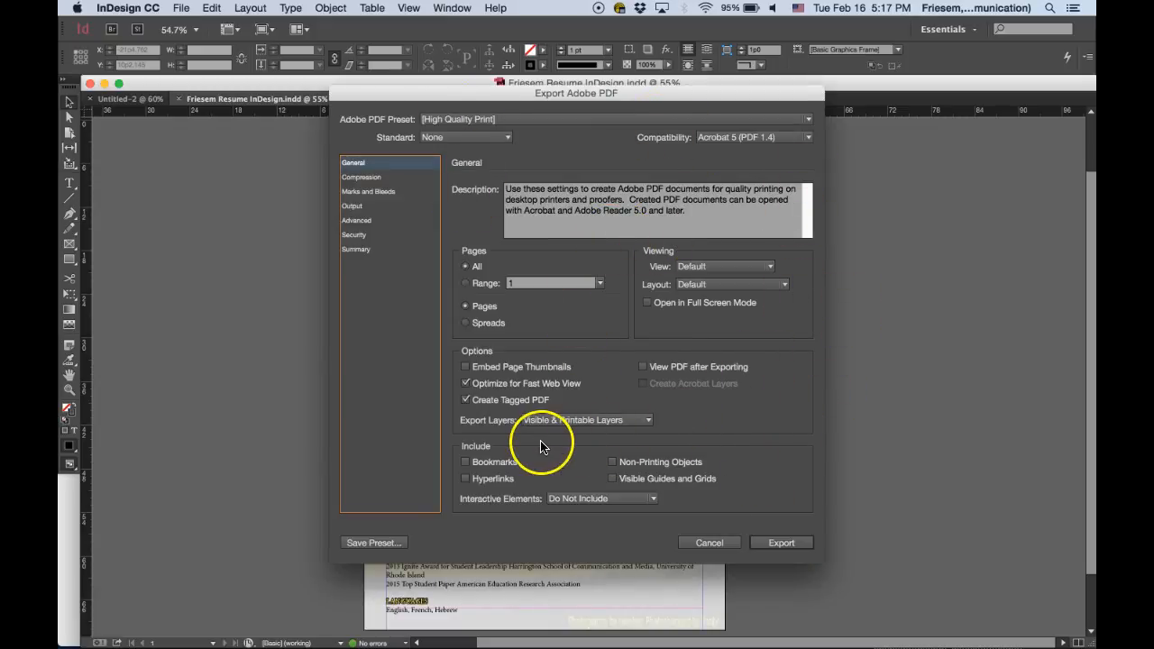
pyautogui.click(784, 545)
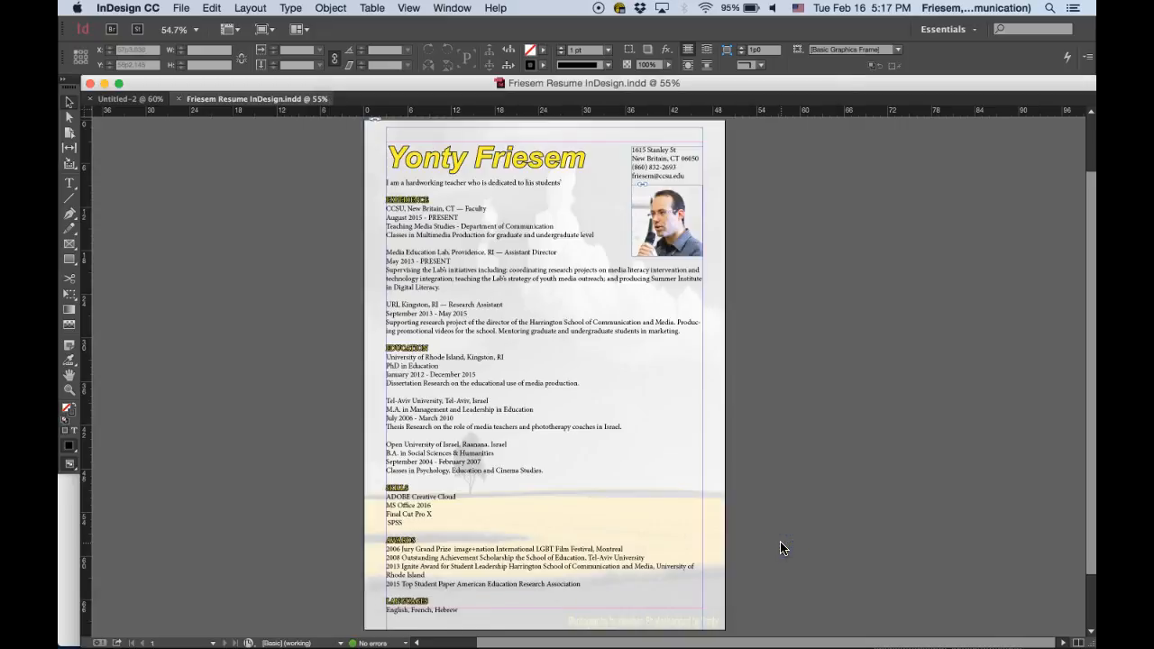